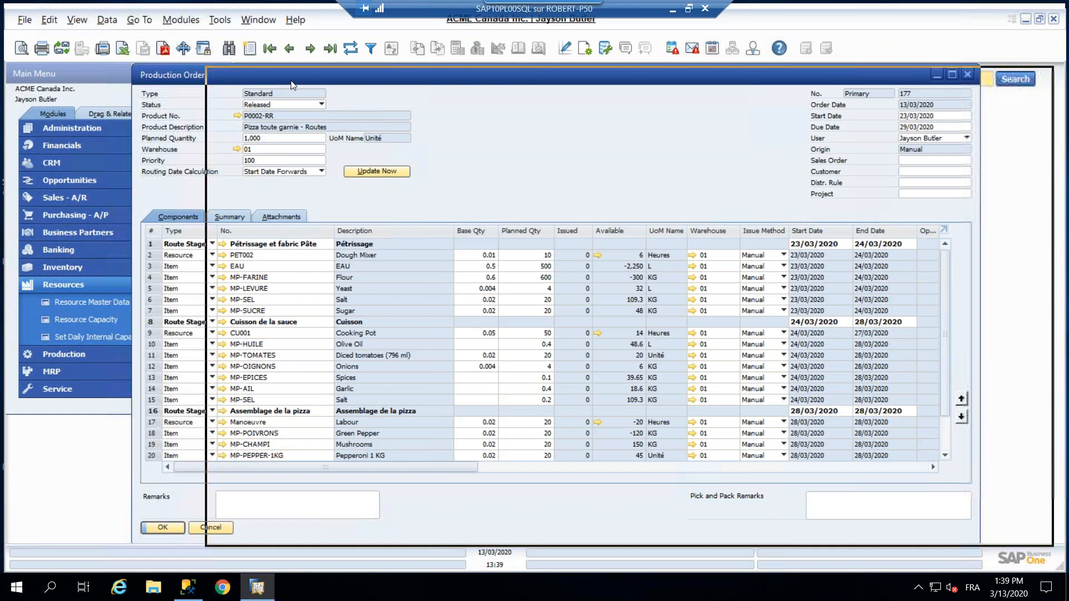
Open a second production order window and browse back to the order for product P0002-BMN.
drag(291, 82, 295, 78)
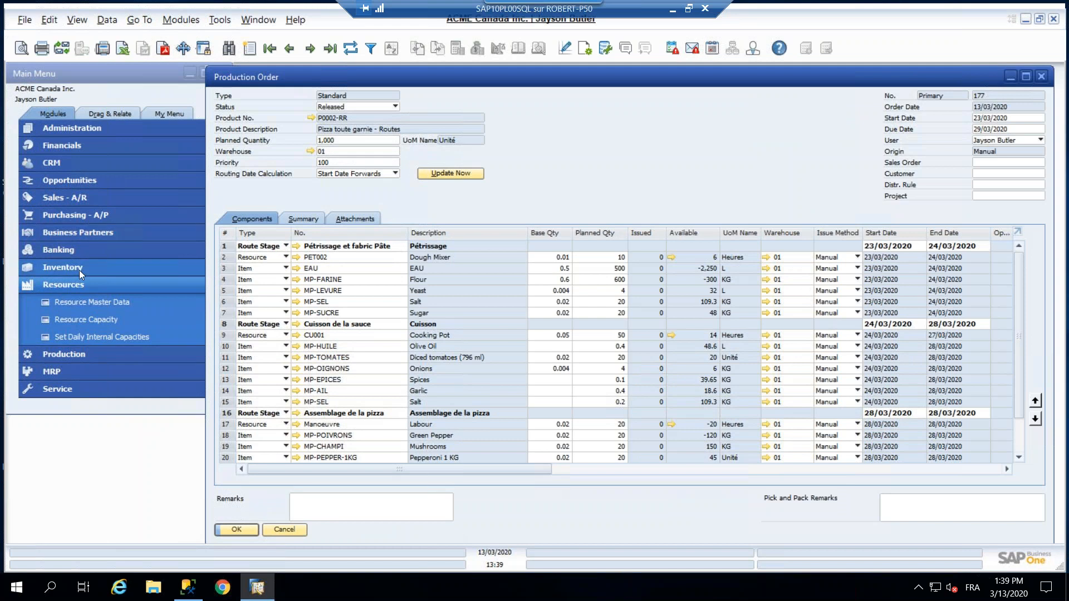
click(85, 354)
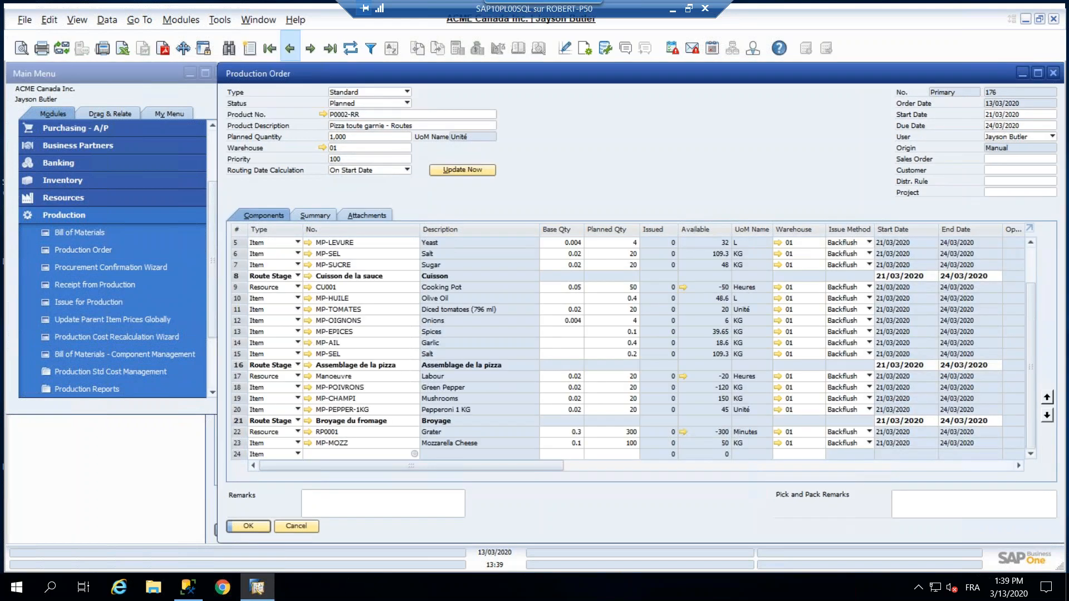
click(290, 49)
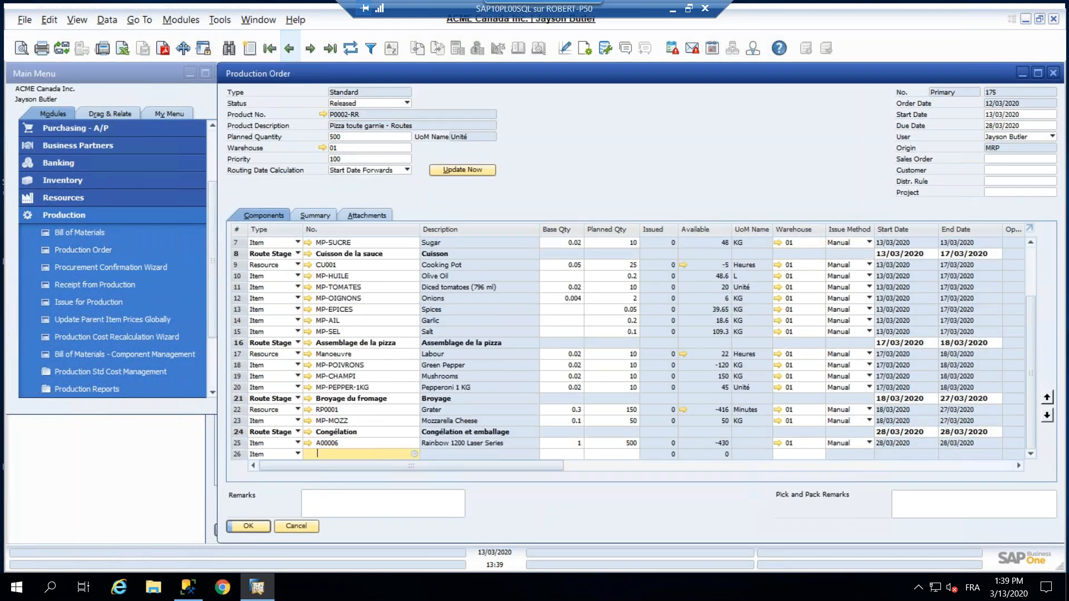
click(290, 48)
click(290, 48)
click(290, 49)
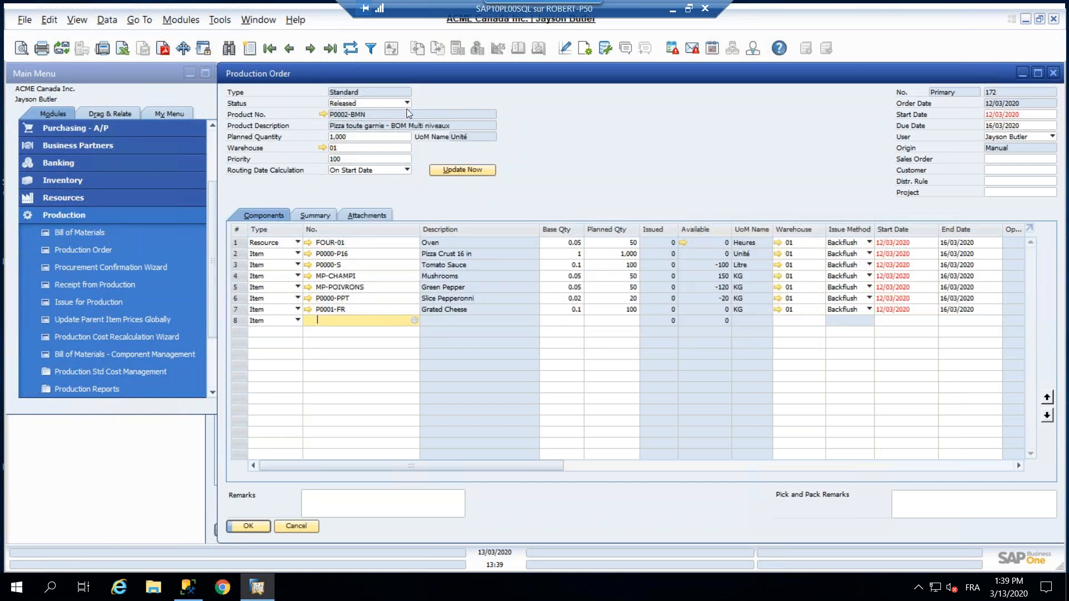
Place the P0002-BMN order beside the P0002-RR order, and view the pizza crust P0000-P16 bill of materials before closing it.
drag(466, 155, 654, 125)
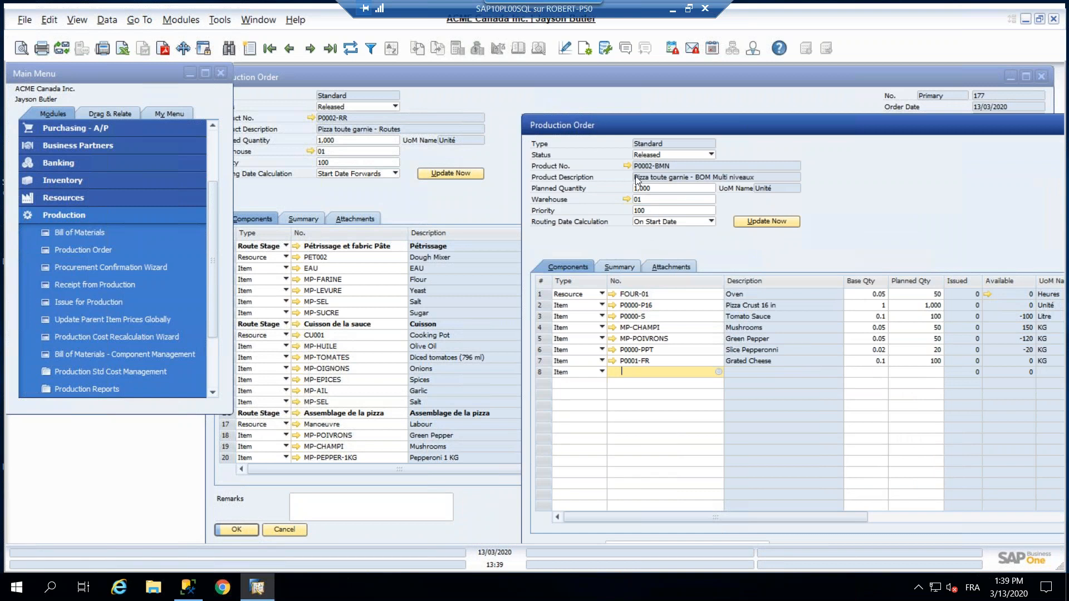
drag(599, 121, 605, 112)
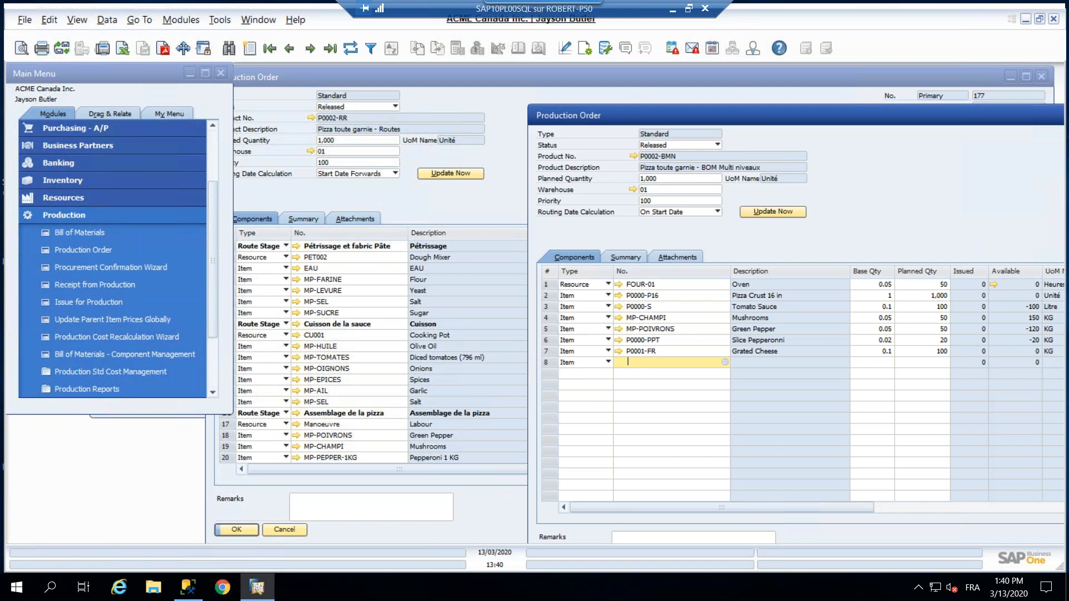
click(159, 416)
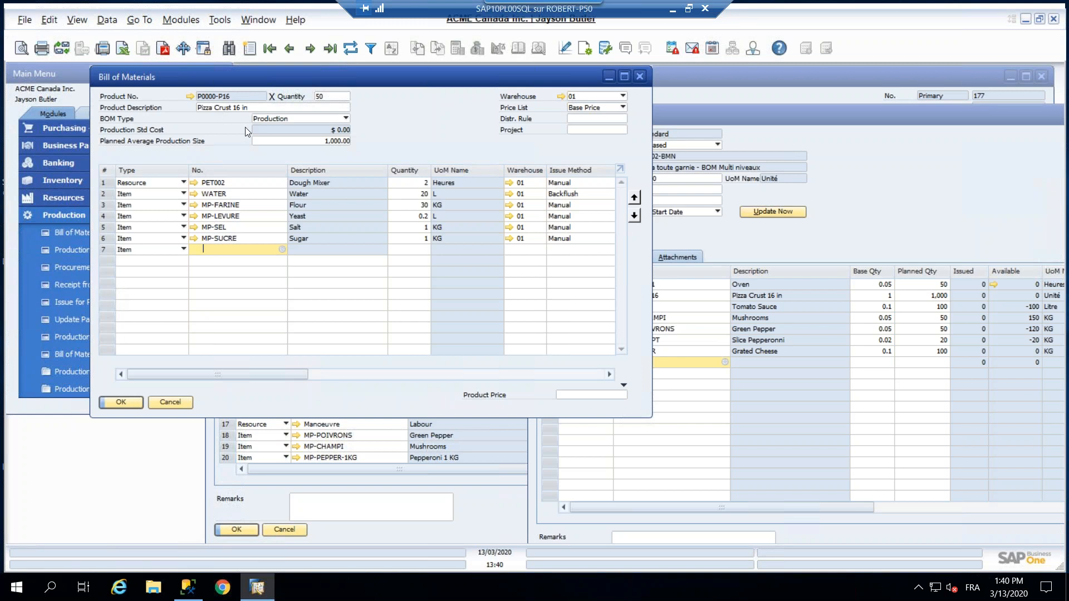
click(641, 77)
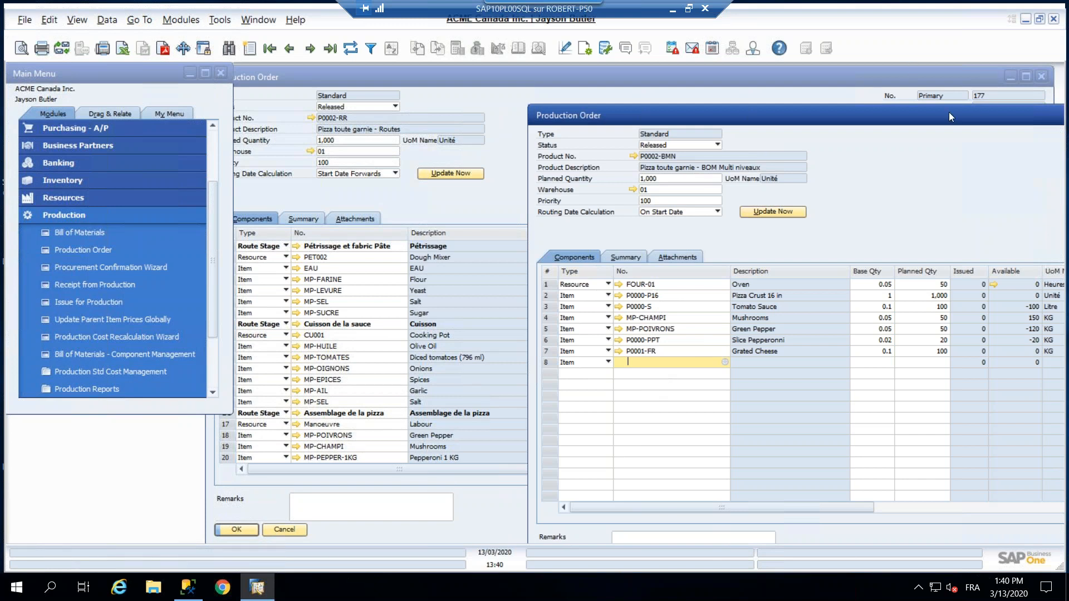
Reposition and minimize the P0002-BMN production order, and bring the P0002-RR order to the front.
drag(851, 115, 656, 121)
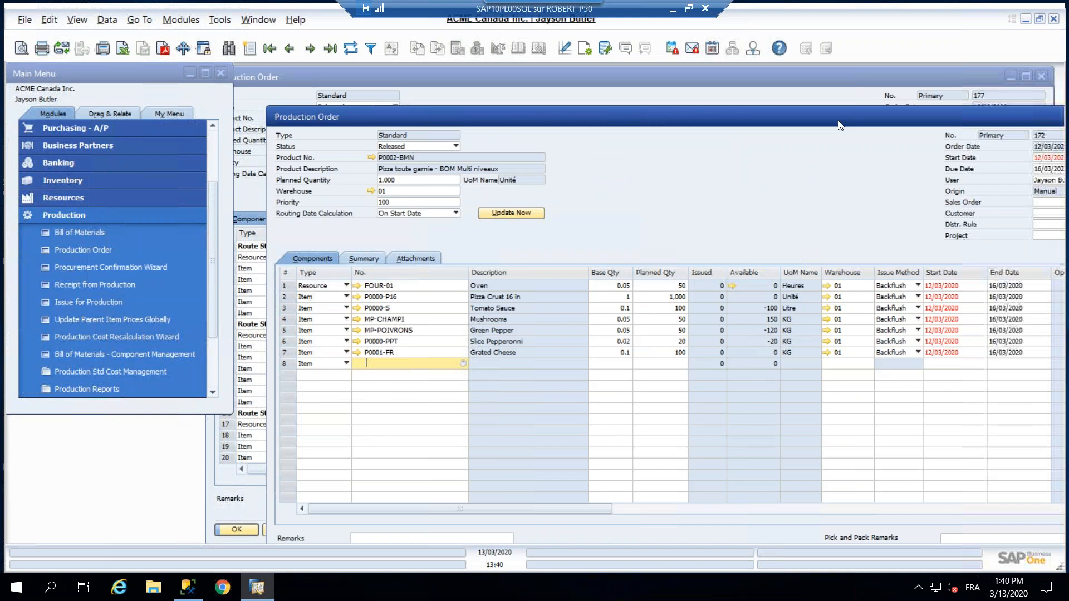
drag(840, 125, 726, 127)
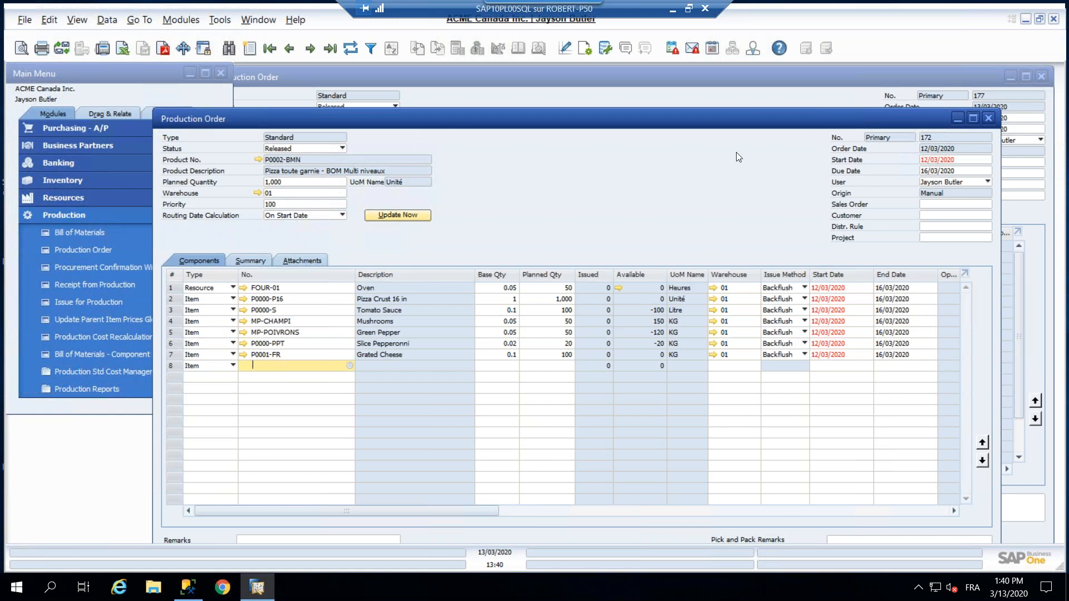
click(959, 118)
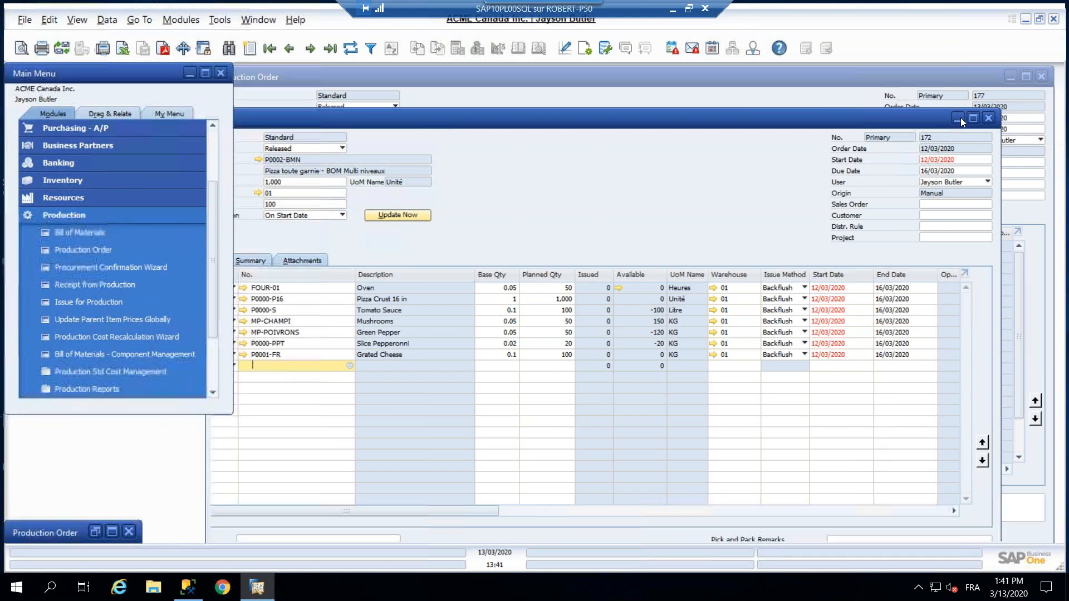
click(959, 118)
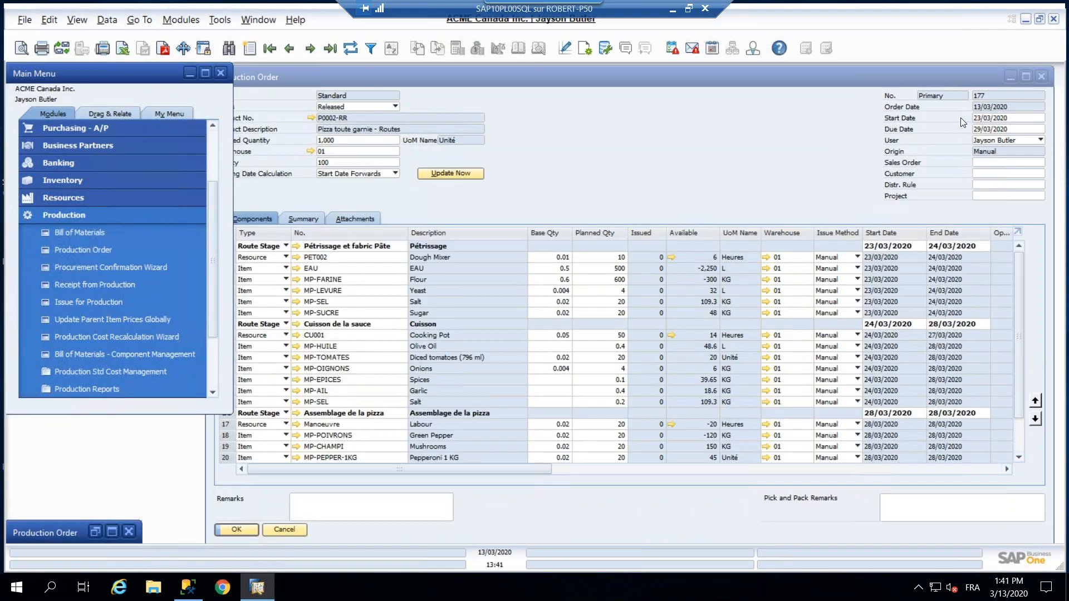
click(366, 85)
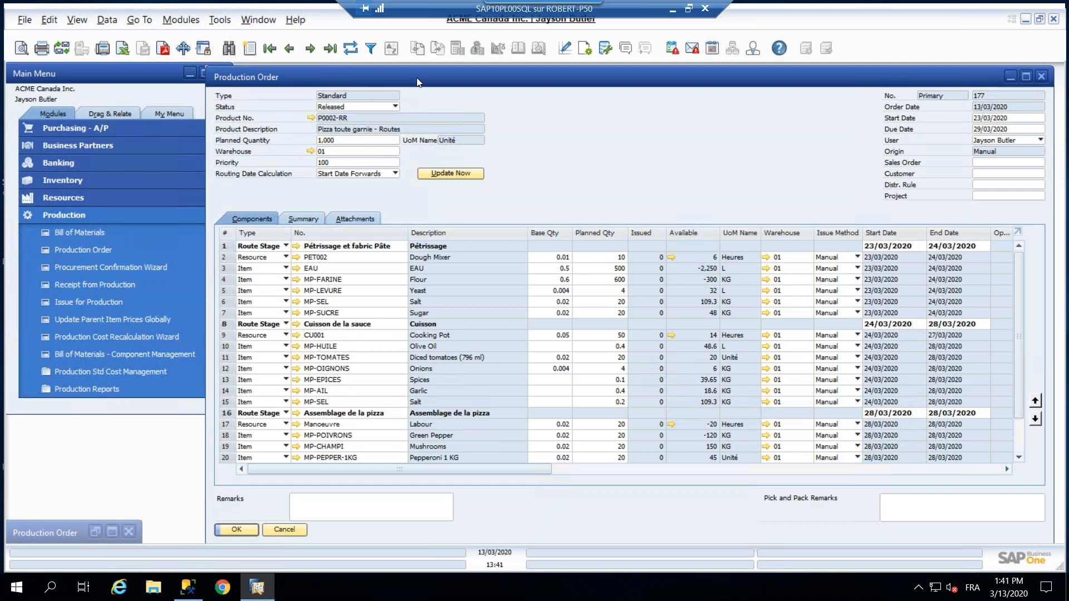
drag(419, 82, 381, 88)
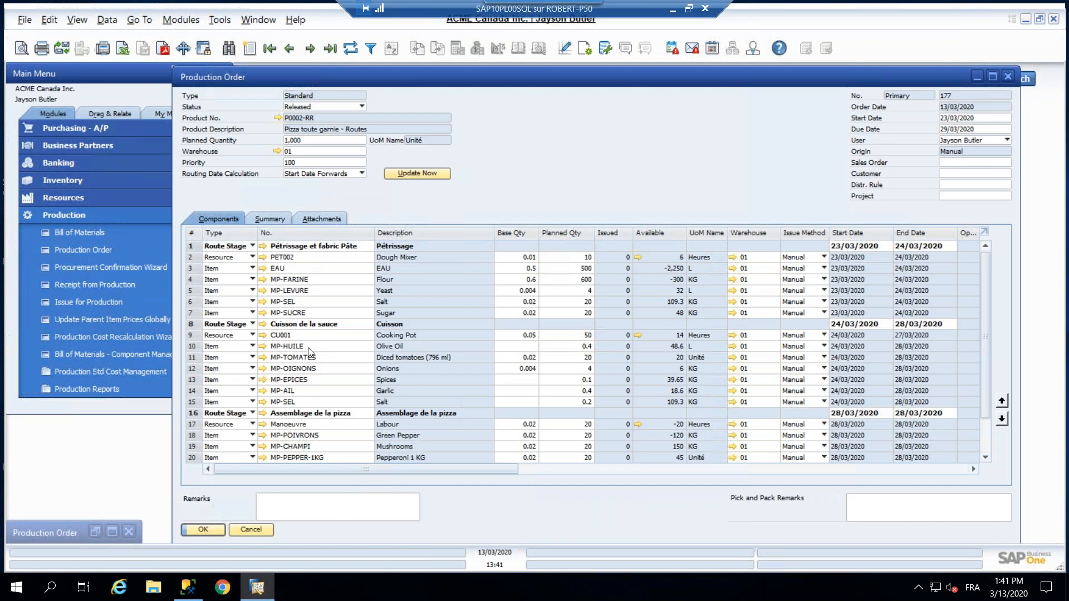
Examine the route stages, components, resources and stage dates listed in the P0002-RR production order.
scroll(310, 352, down, 1)
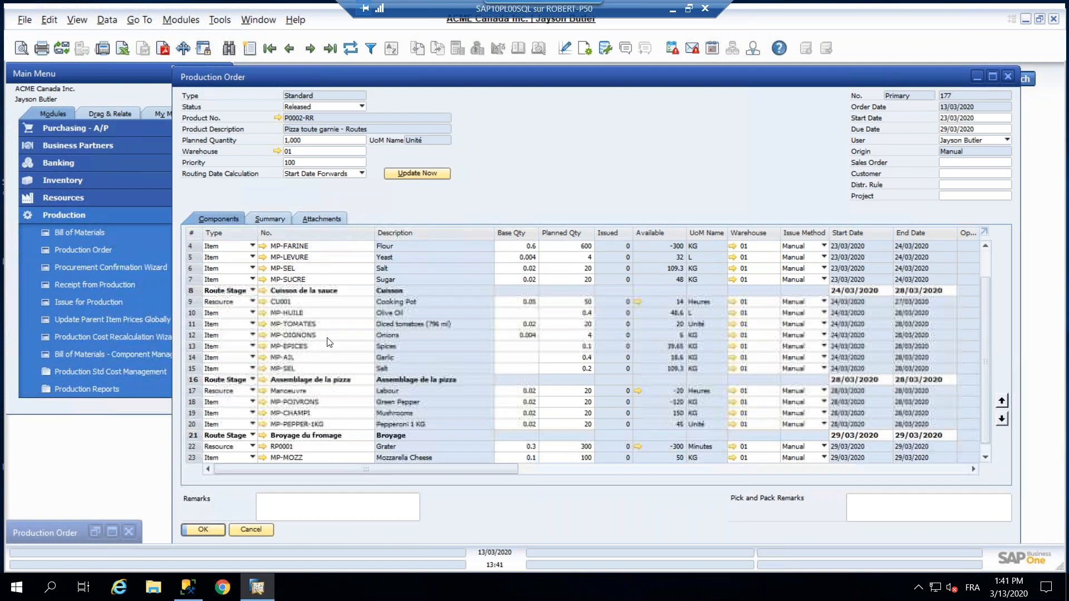
scroll(329, 342, up, 1)
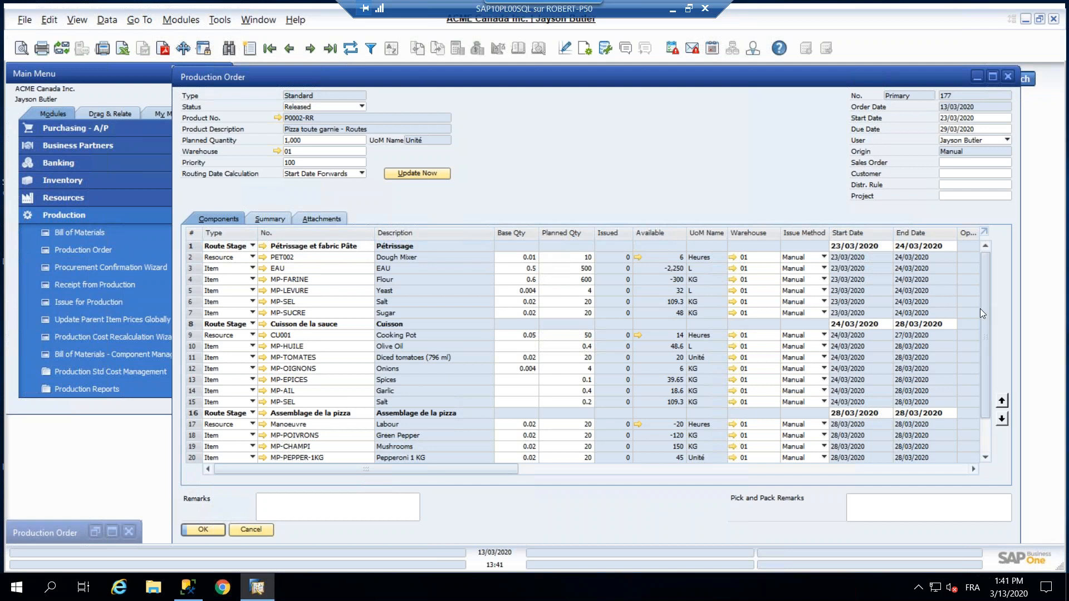
scroll(980, 342, down, 1)
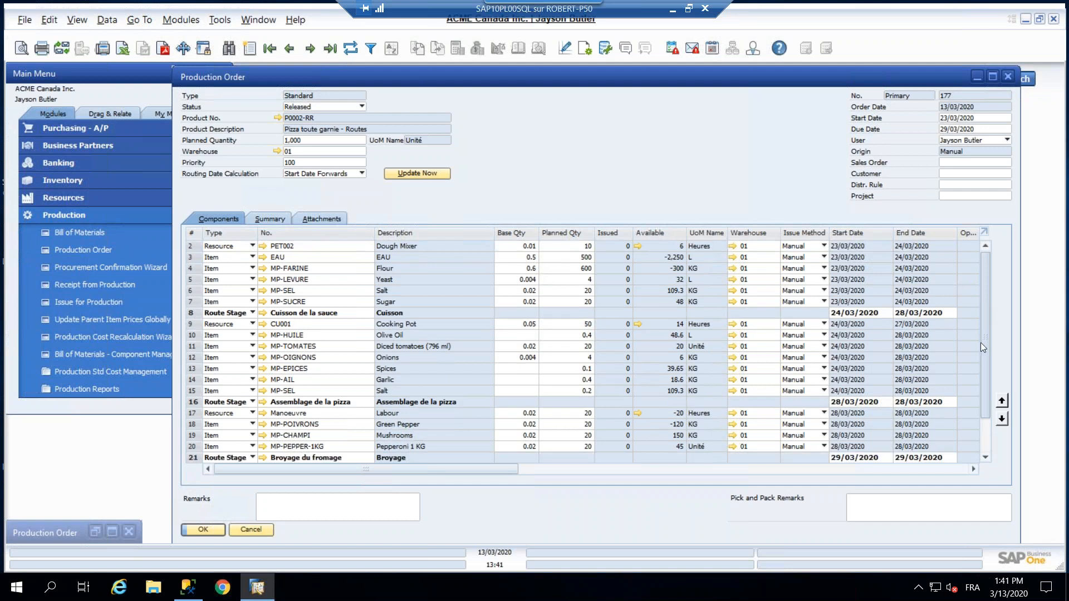
scroll(980, 342, up, 1)
scroll(296, 306, down, 1)
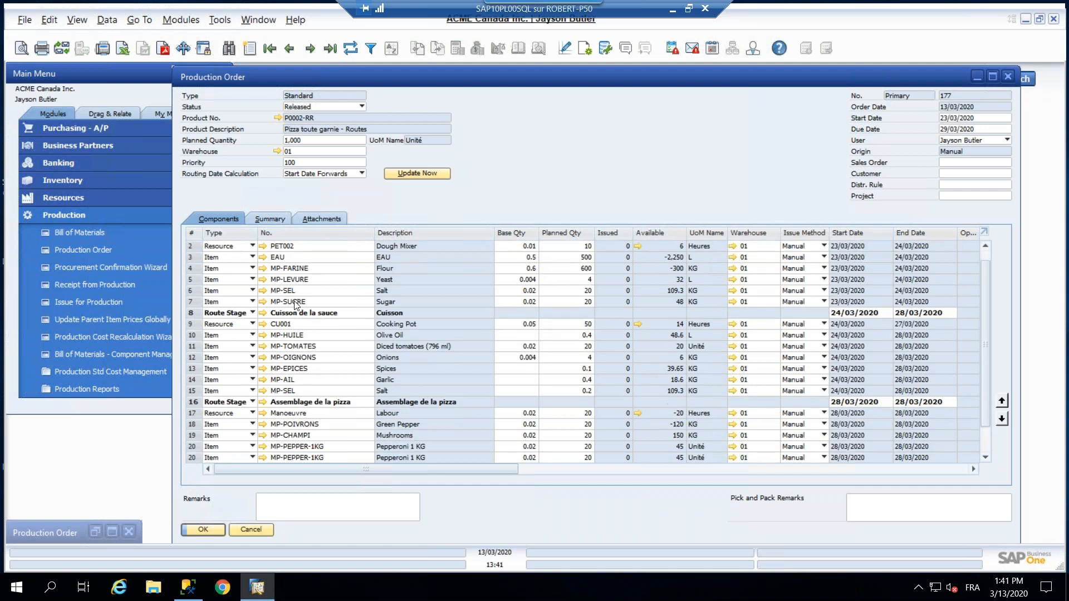
scroll(295, 306, down, 1)
scroll(295, 306, up, 2)
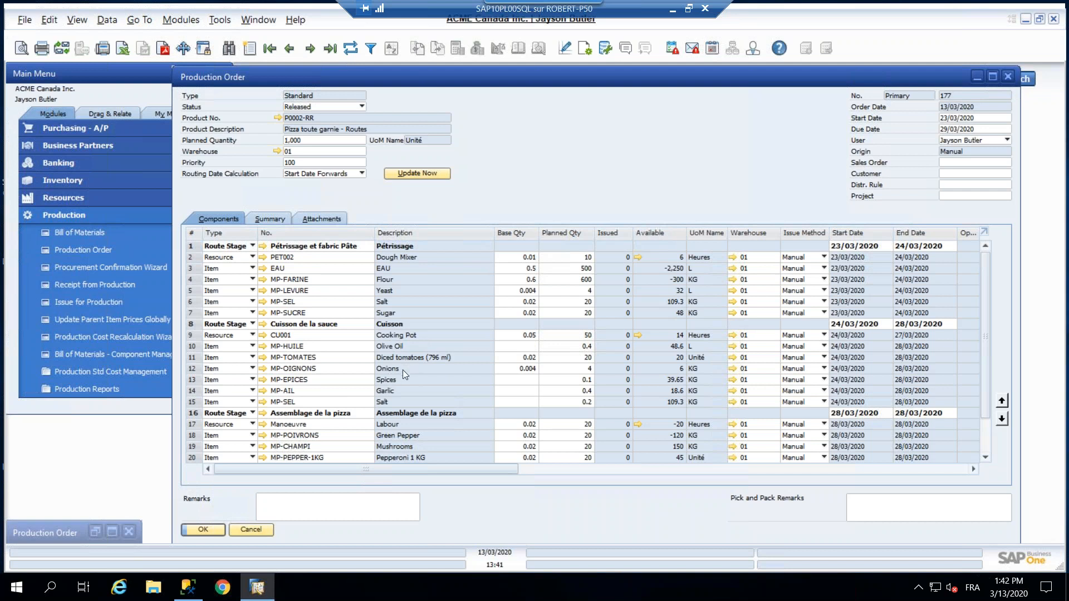
scroll(406, 370, down, 1)
scroll(409, 367, down, 2)
scroll(411, 284, up, 3)
Set the P0002-RR order's planned quantity to 2000 and save it, updating the start and end dates and resource allocation.
click(315, 141)
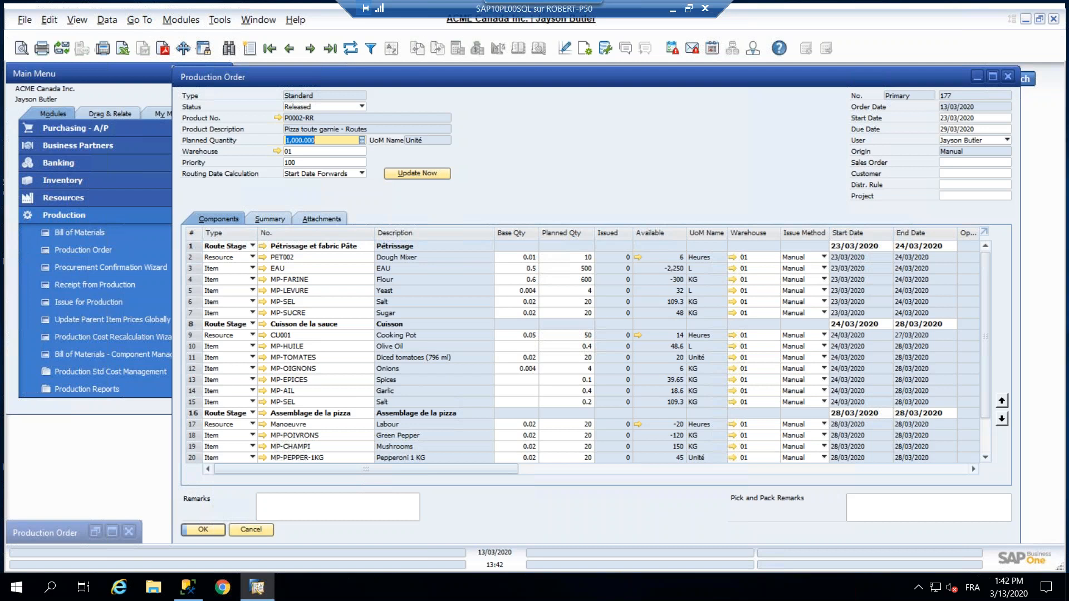
text(2000)
key(Tab)
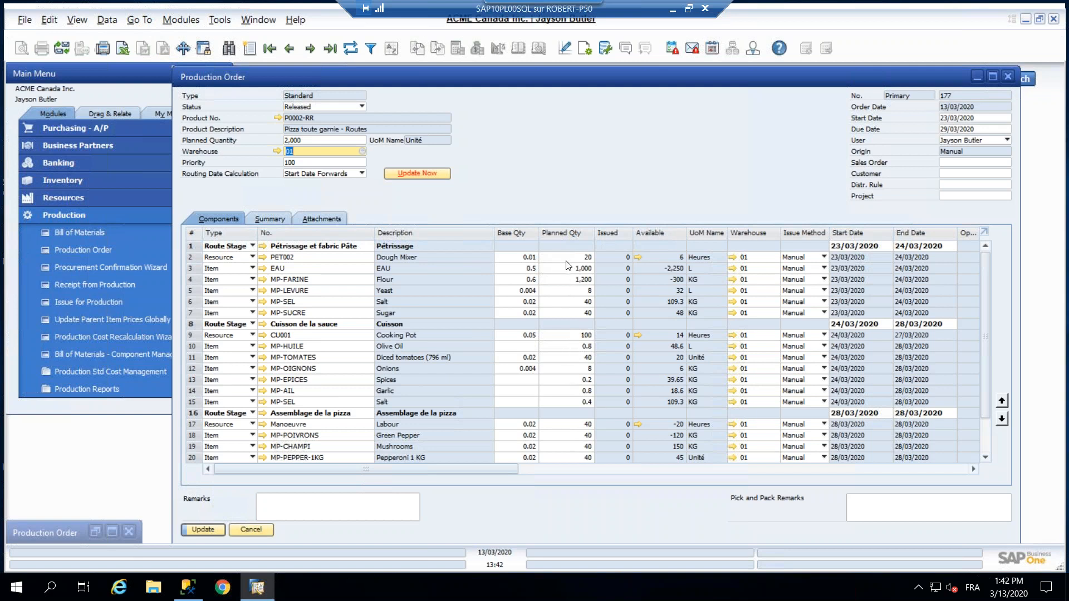
scroll(580, 294, down, 1)
scroll(580, 293, up, 1)
click(203, 530)
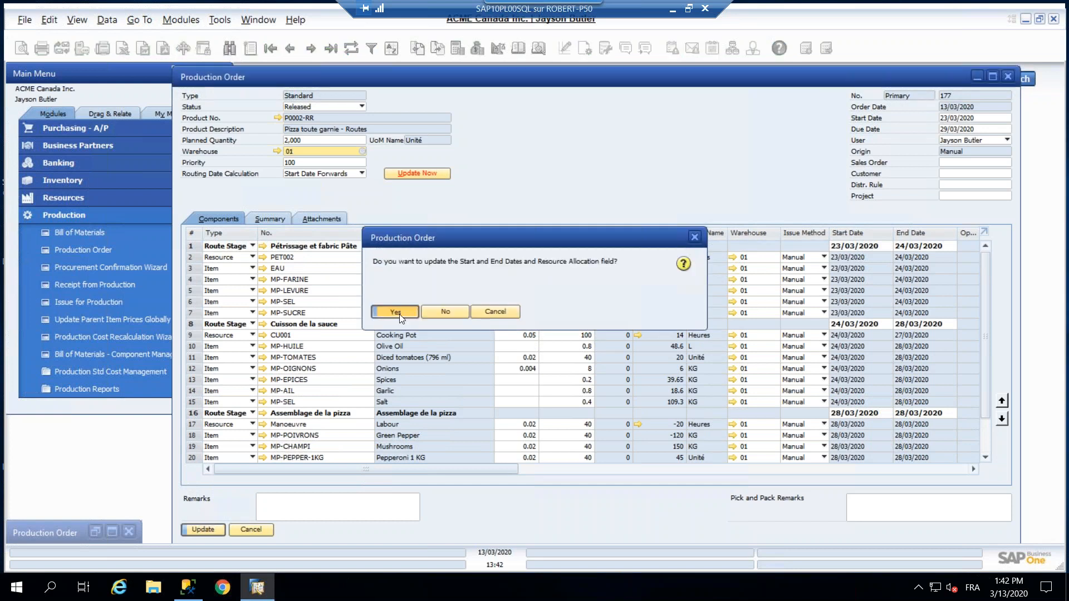
click(399, 314)
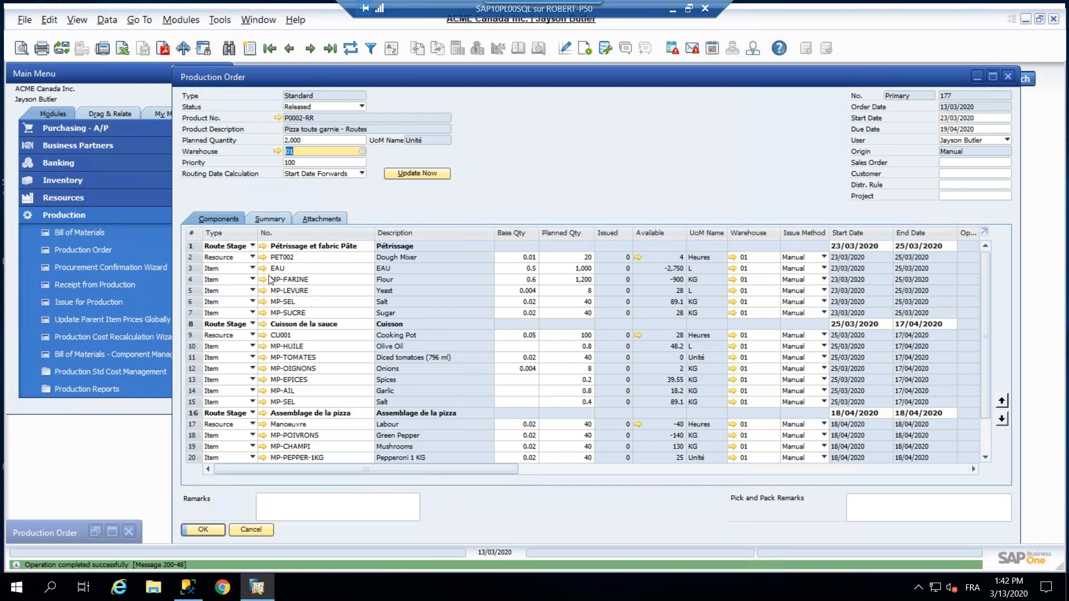
scroll(294, 271, down, 1)
scroll(296, 278, down, 3)
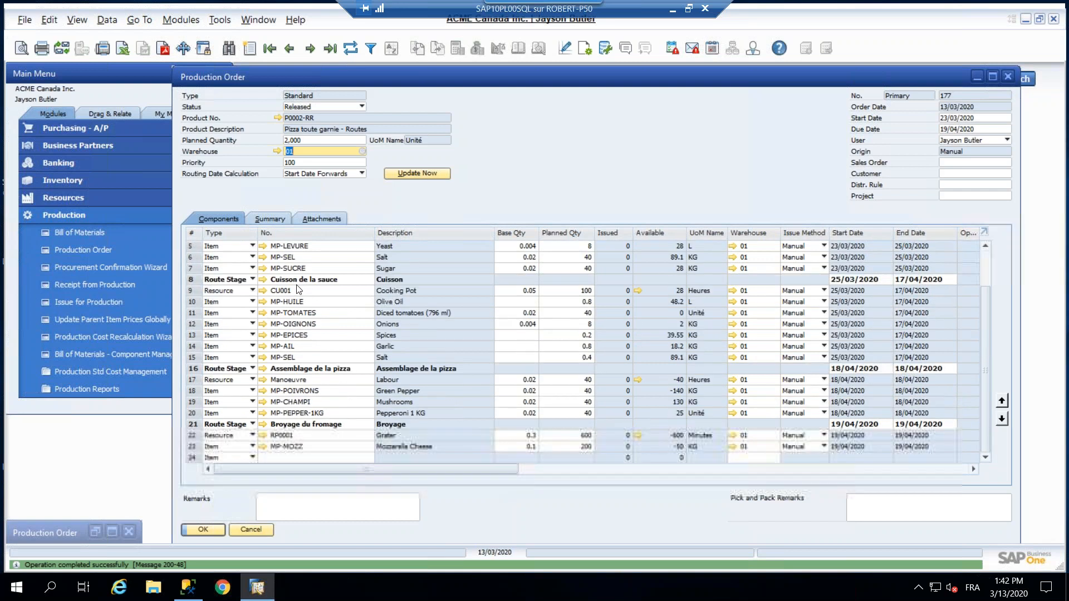
scroll(299, 289, up, 2)
scroll(299, 289, up, 1)
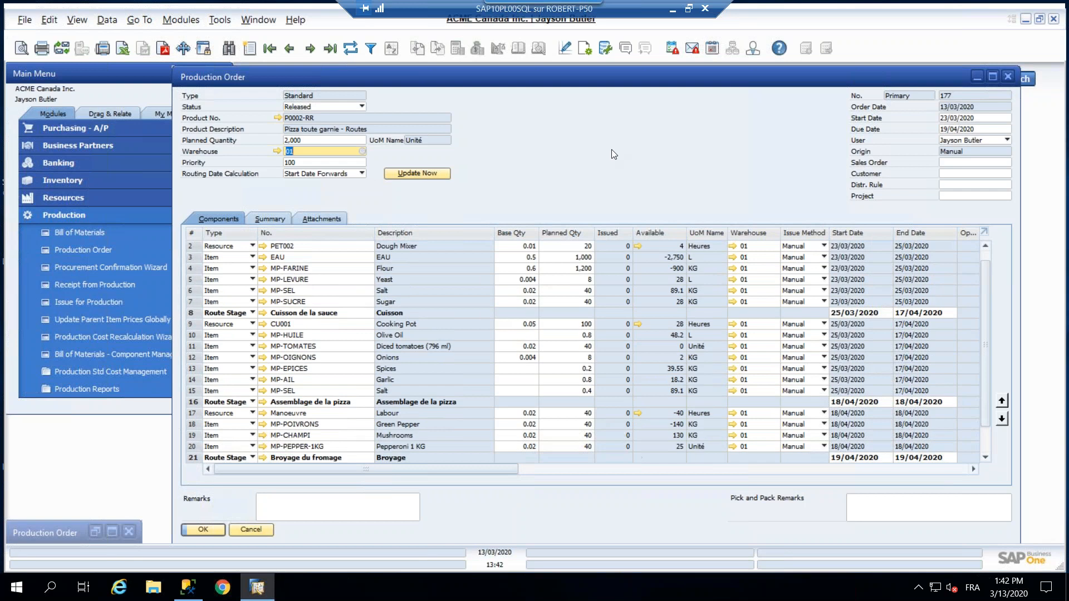
Preview the component issue for route sequence 2 - Cuisson de la sauce - Cuisson using open quantities, and cancel it without posting.
right_click(556, 138)
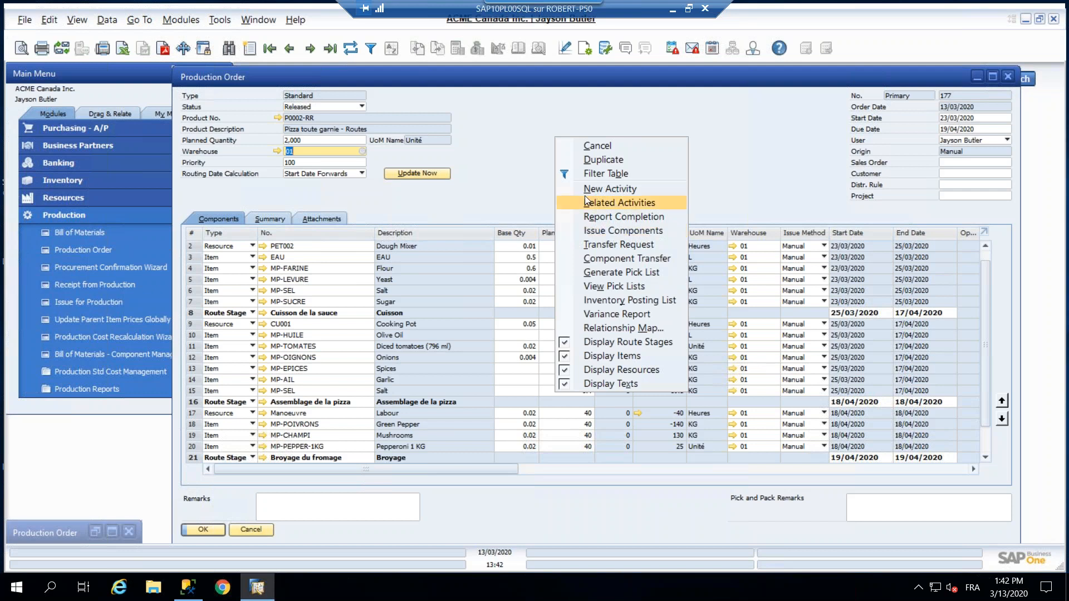
click(614, 232)
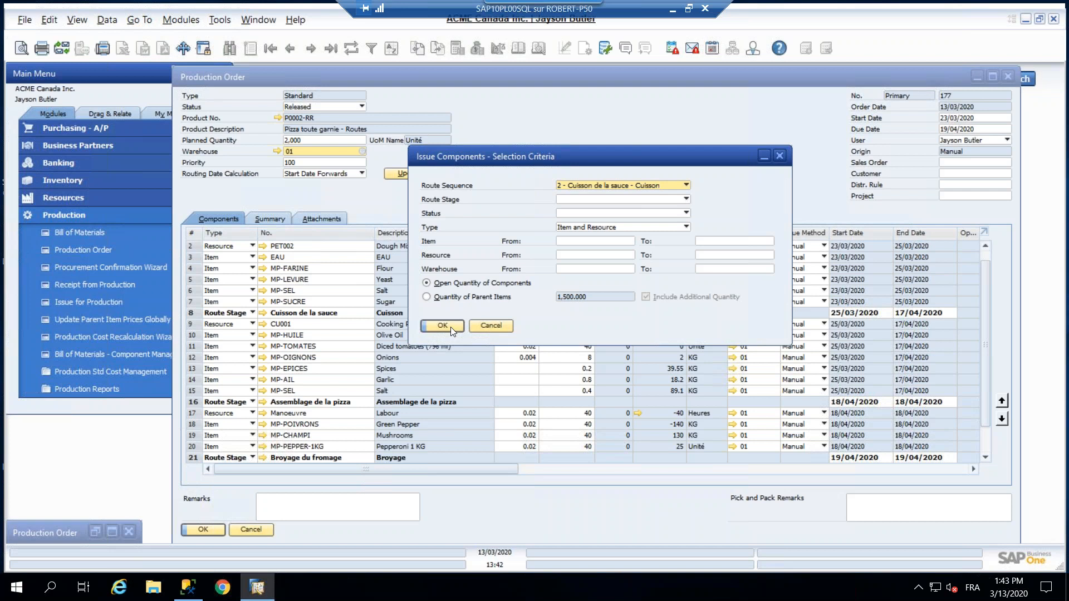
click(449, 327)
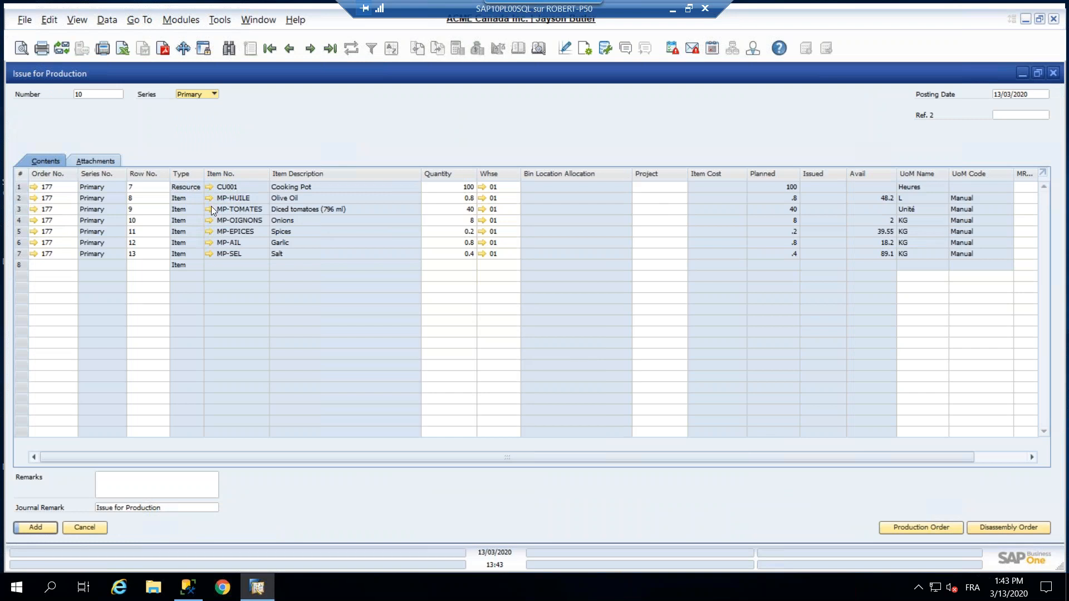
click(85, 526)
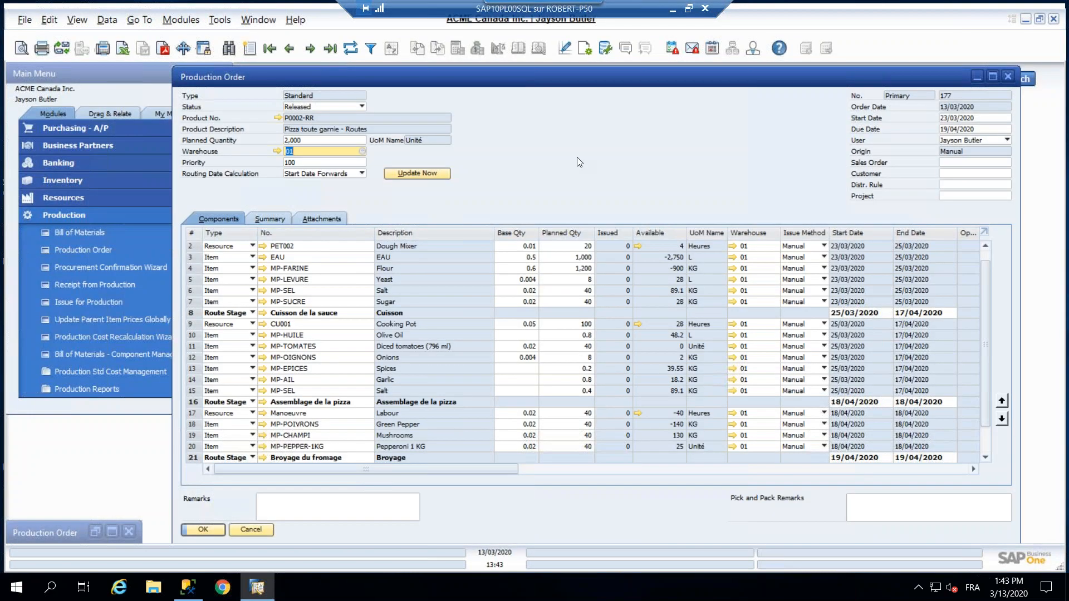
Preview the component issue for route sequence 4 - Broyage du fromage - Broyage using open quantities, without posting it.
right_click(576, 157)
click(613, 252)
click(586, 184)
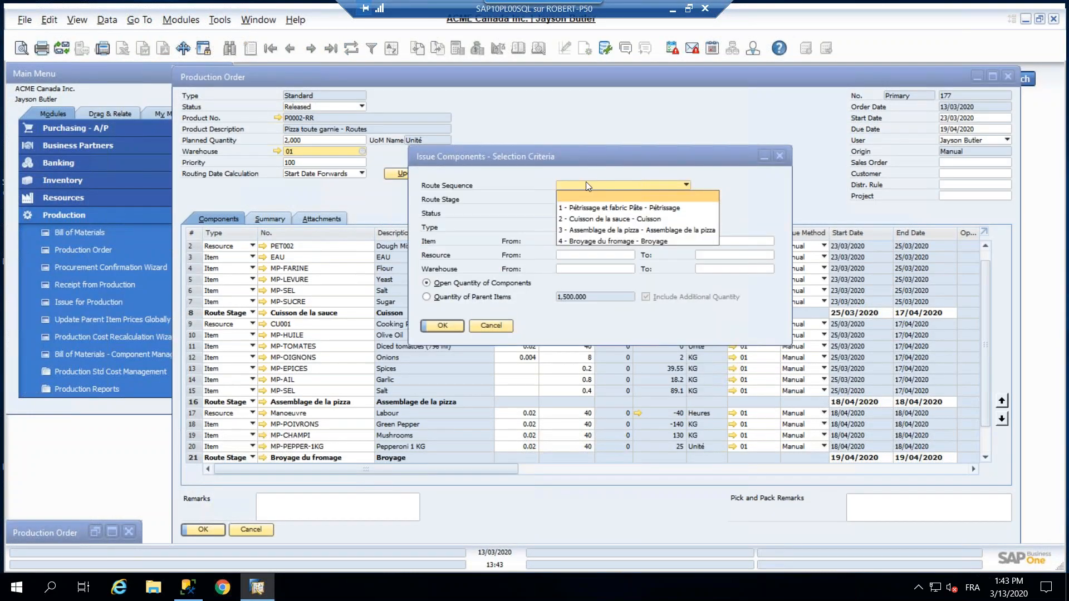
click(595, 240)
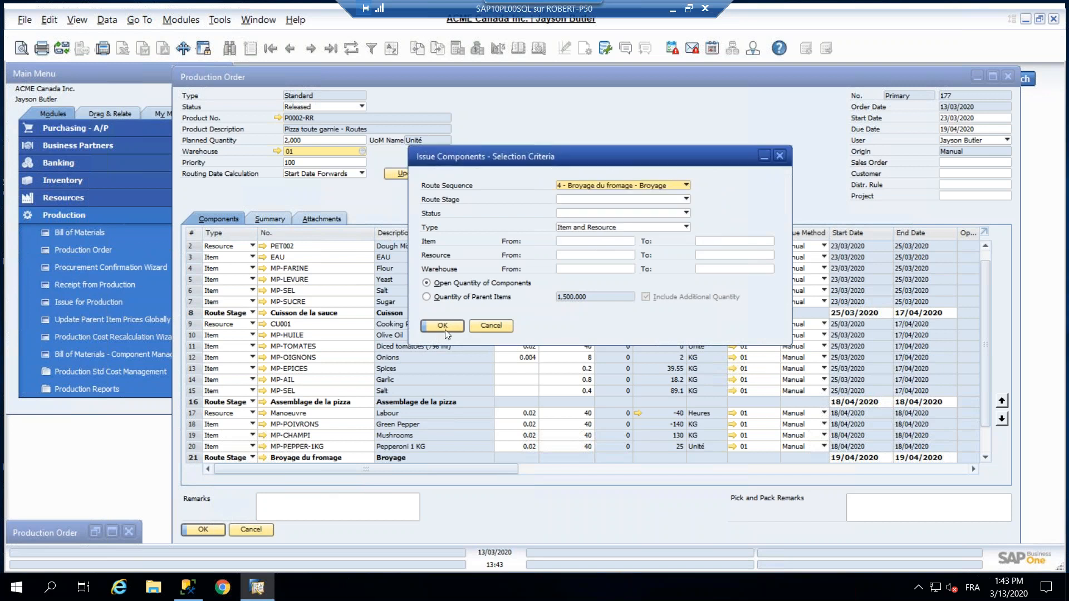
click(446, 330)
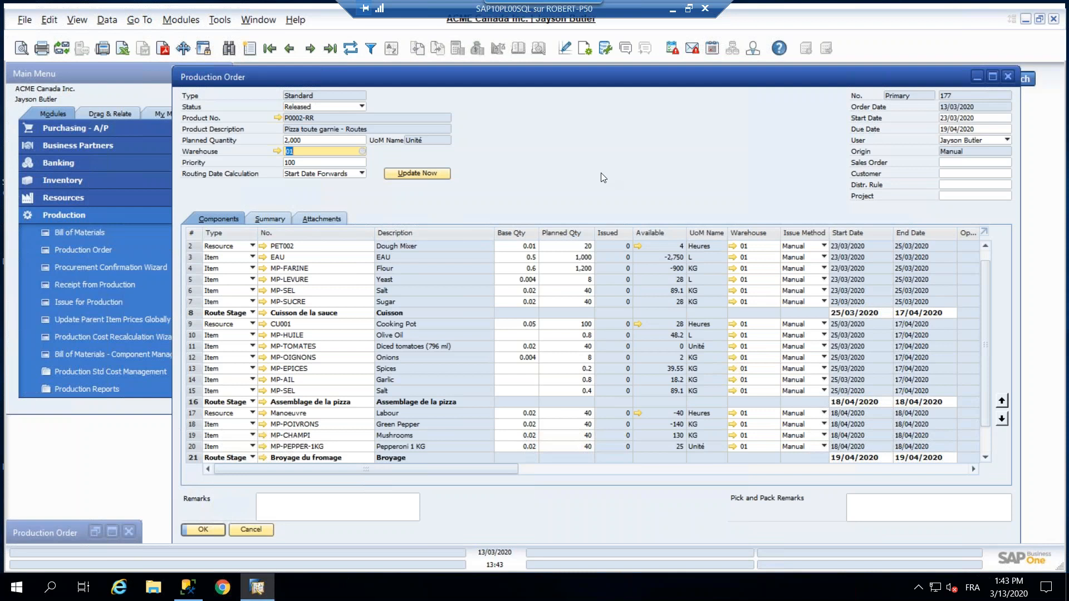
Preview the component issue for the whole order with no route sequence selected, and cancel it without posting.
right_click(600, 173)
click(629, 266)
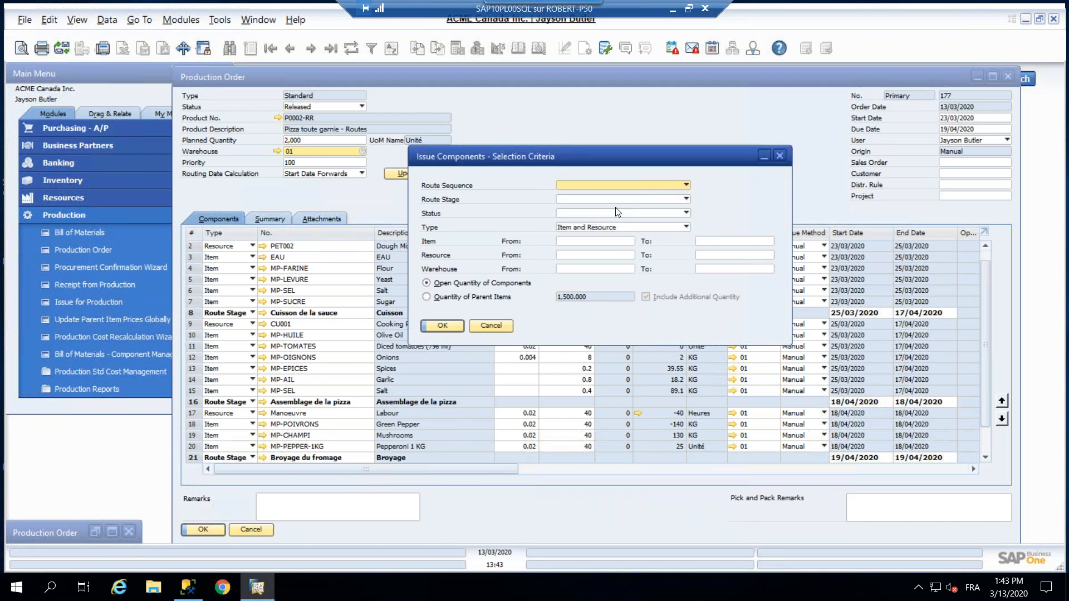
click(442, 326)
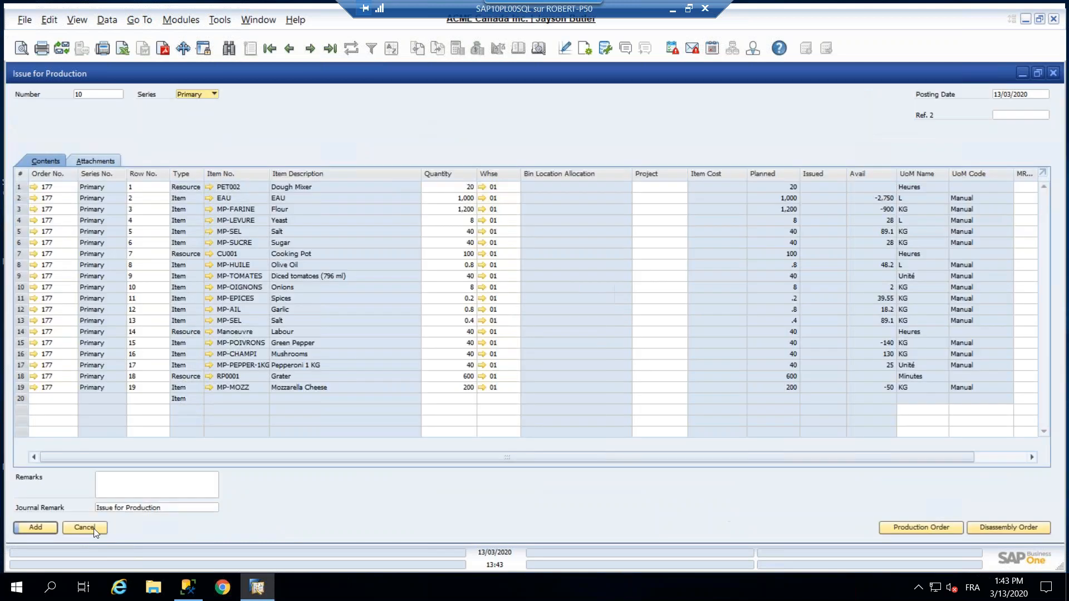
click(90, 529)
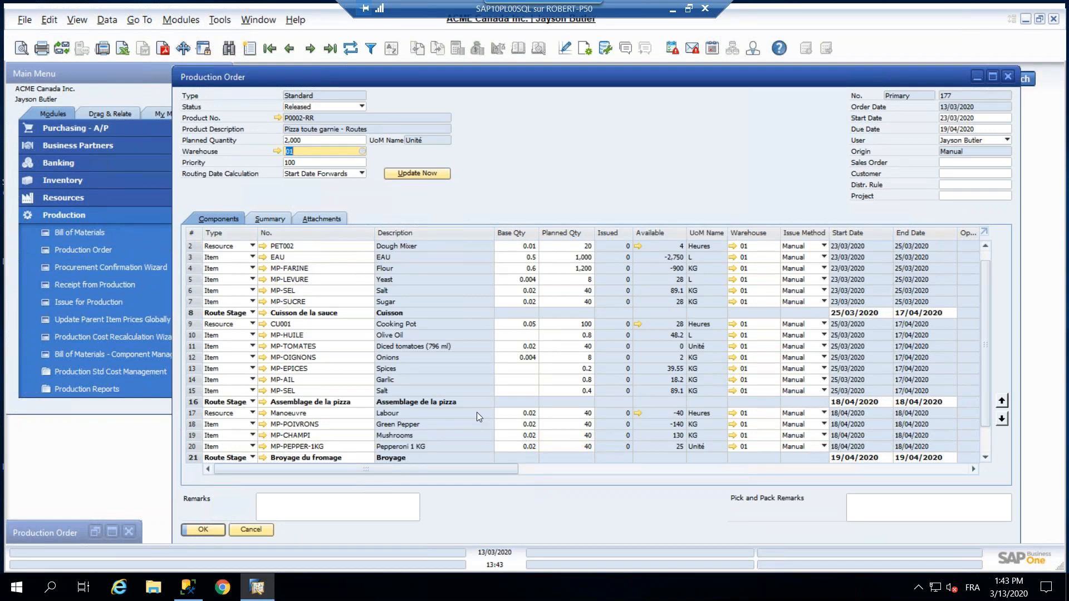
Report completion of 500 units for the P0002-RR production order, post the receipt from production, and close the receipt.
scroll(476, 412, down, 1)
scroll(480, 412, up, 1)
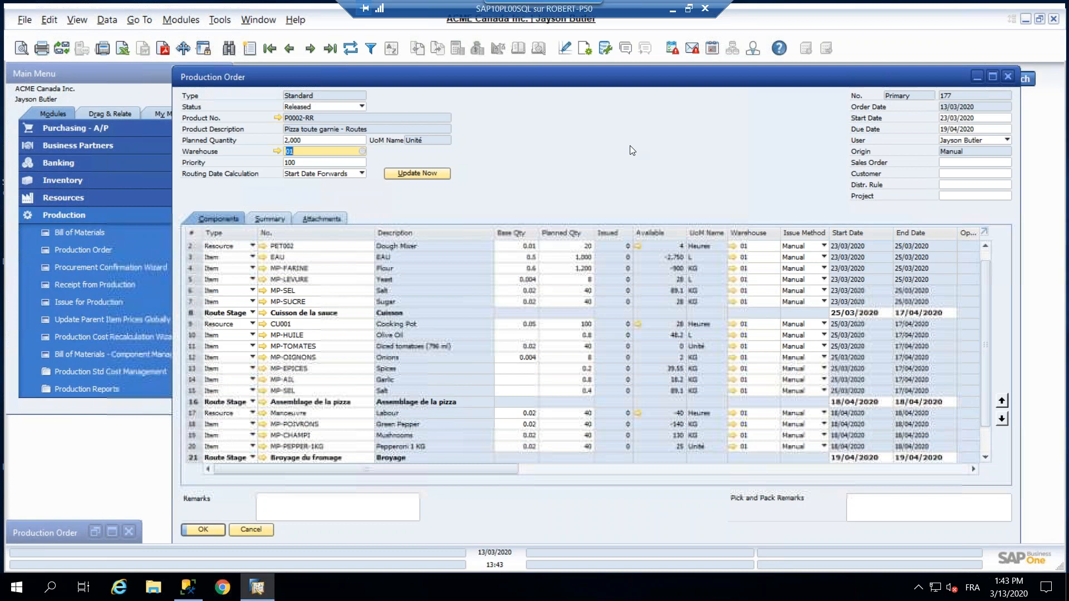
right_click(630, 145)
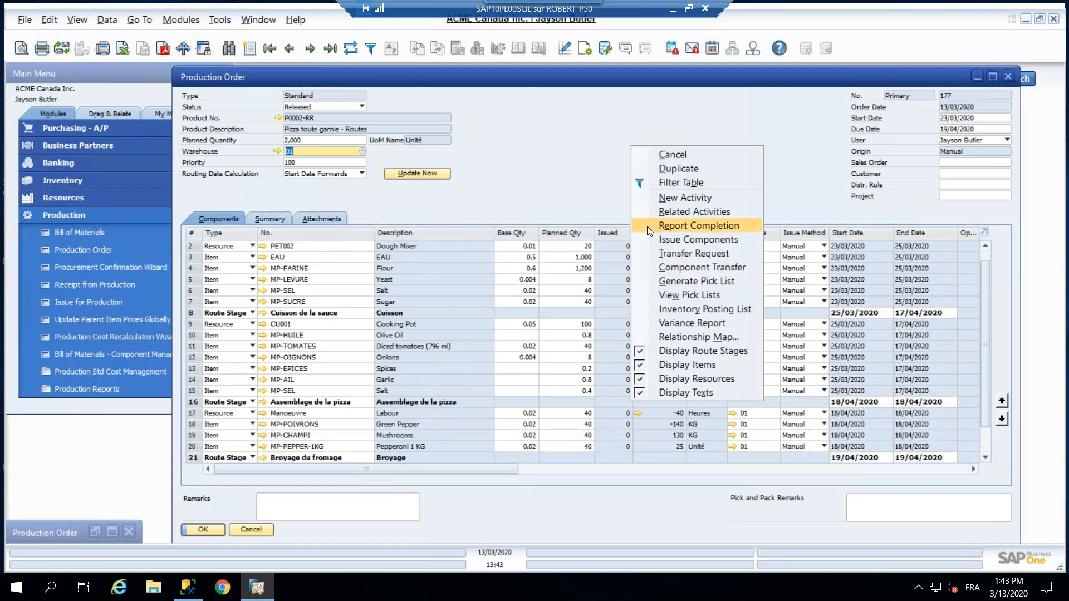
click(686, 225)
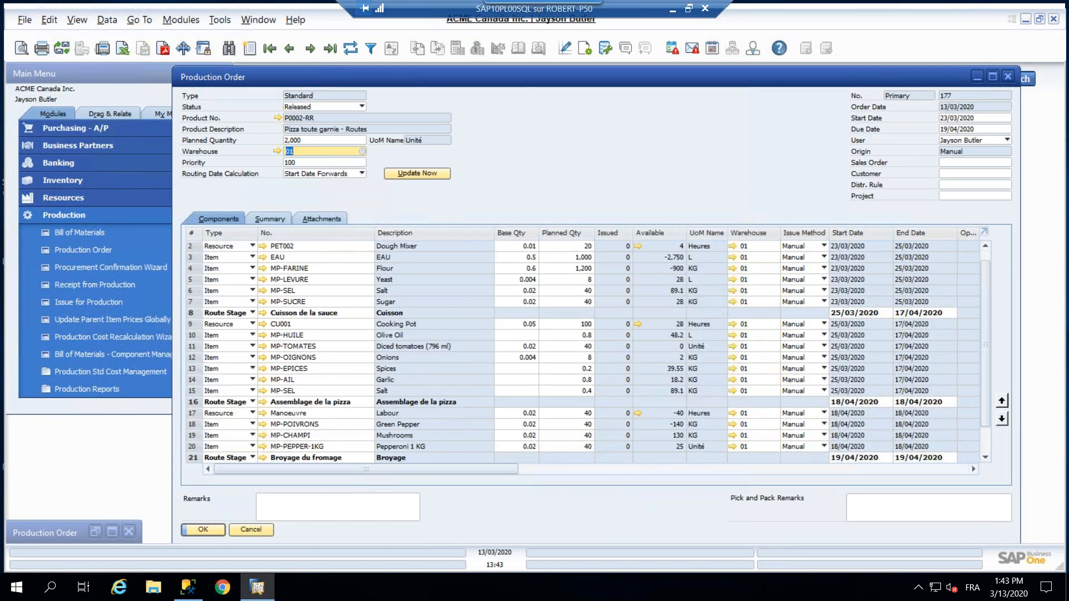
text(5000)
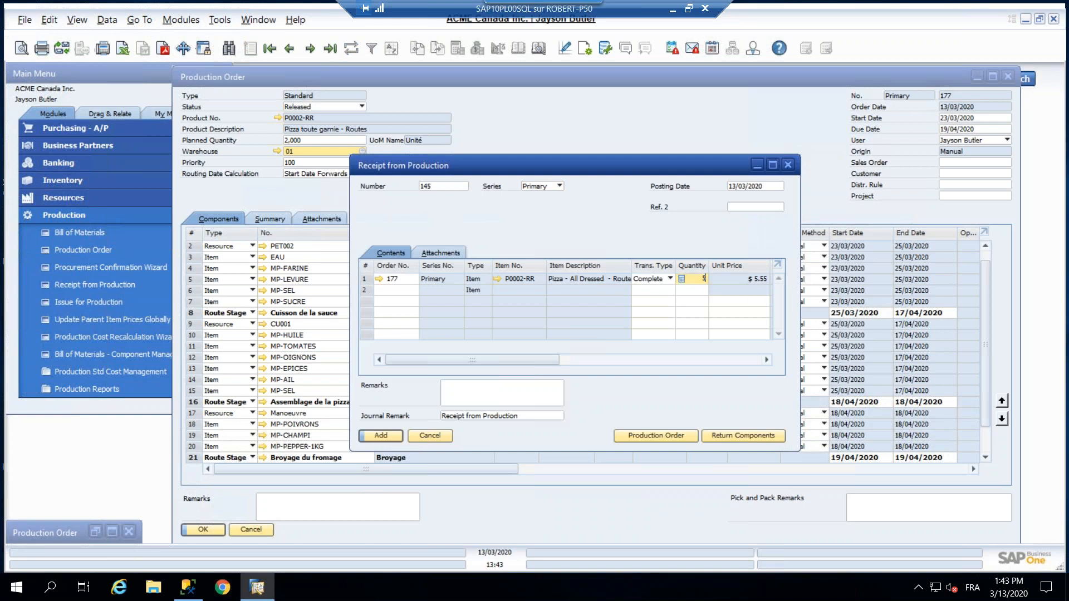
key(BackSpace)
click(379, 434)
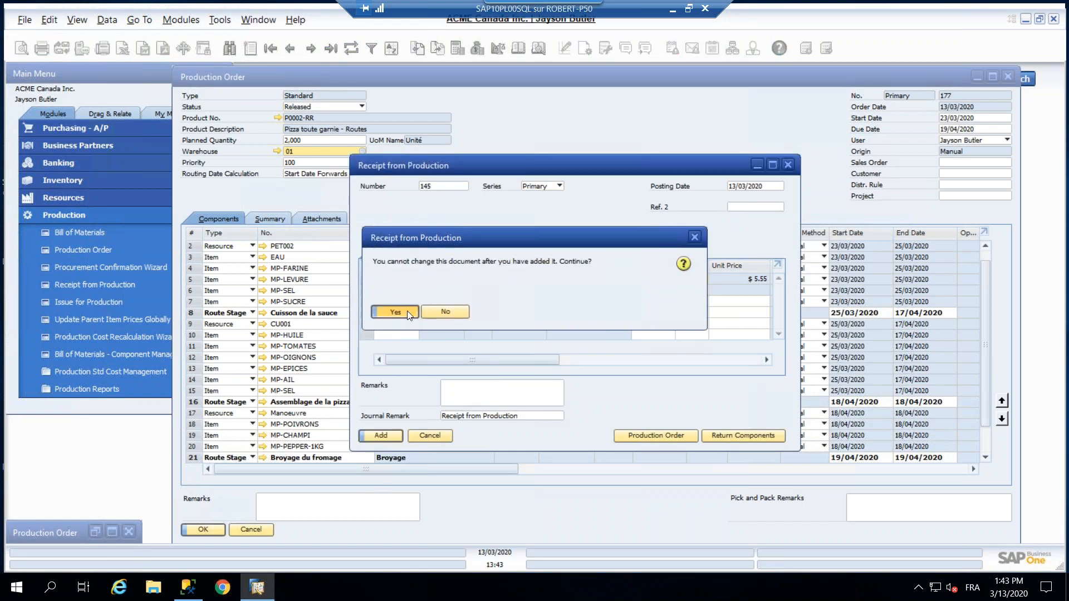
click(406, 310)
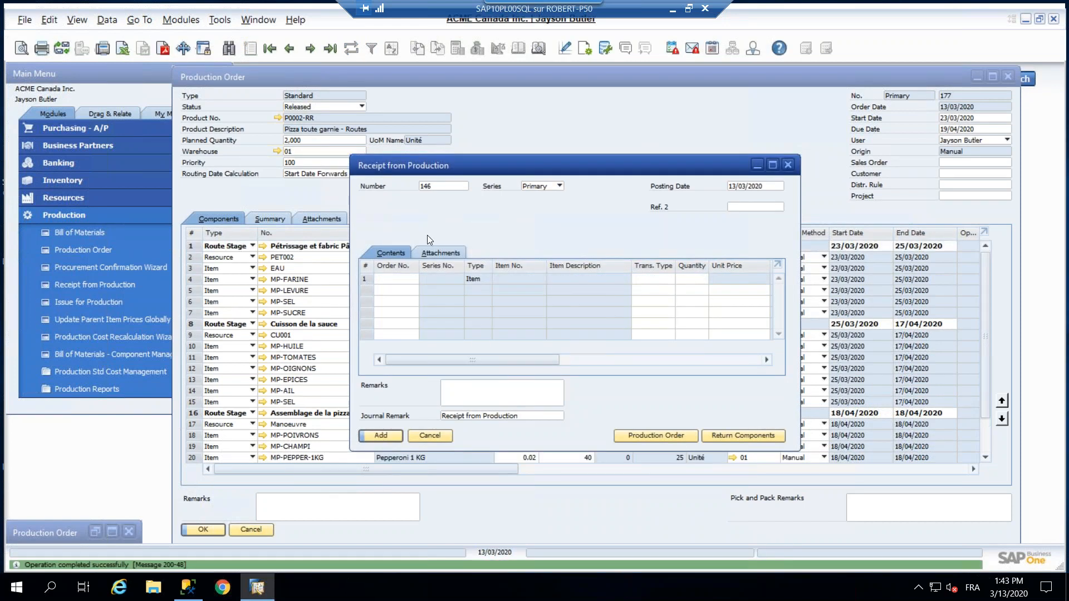
key(Page_Down)
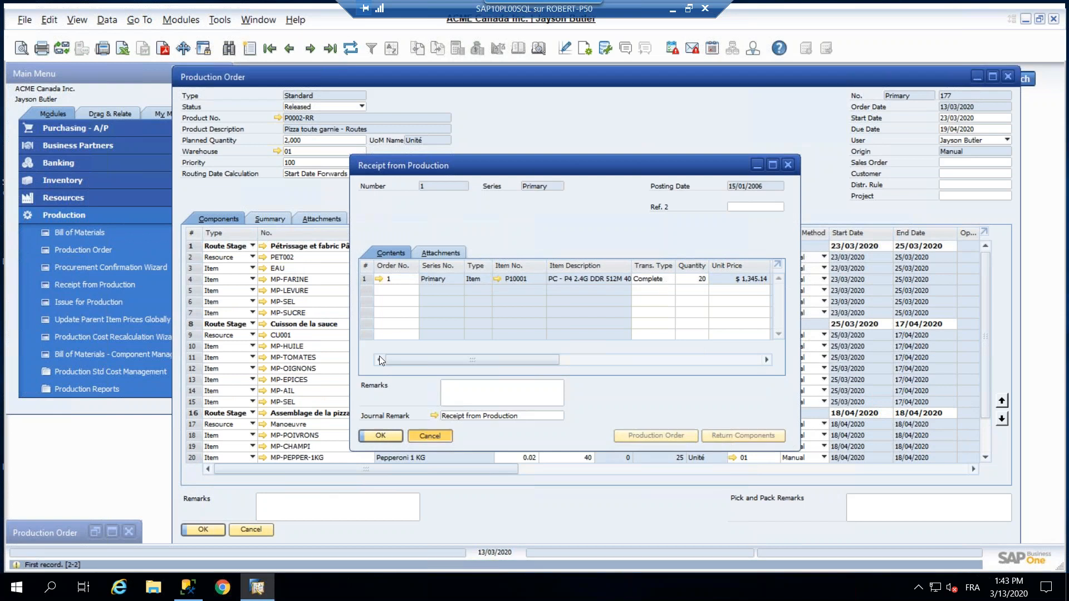
key(Escape)
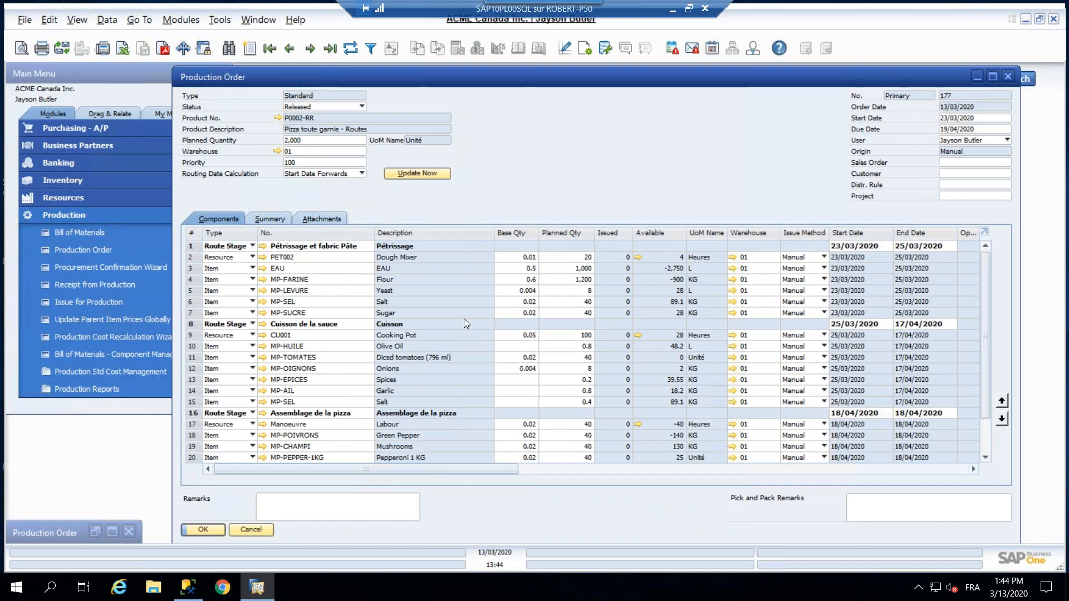
Shift the production order window left and review the start and end dates of the Pétrissage and Cuisson route stages.
scroll(390, 306, down, 1)
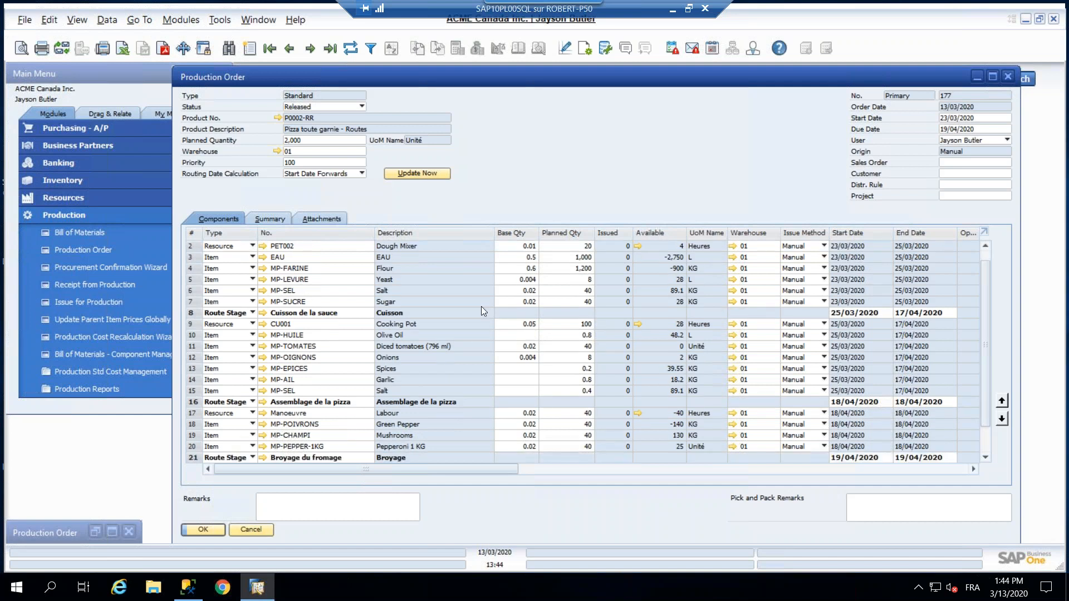
scroll(467, 303, up, 1)
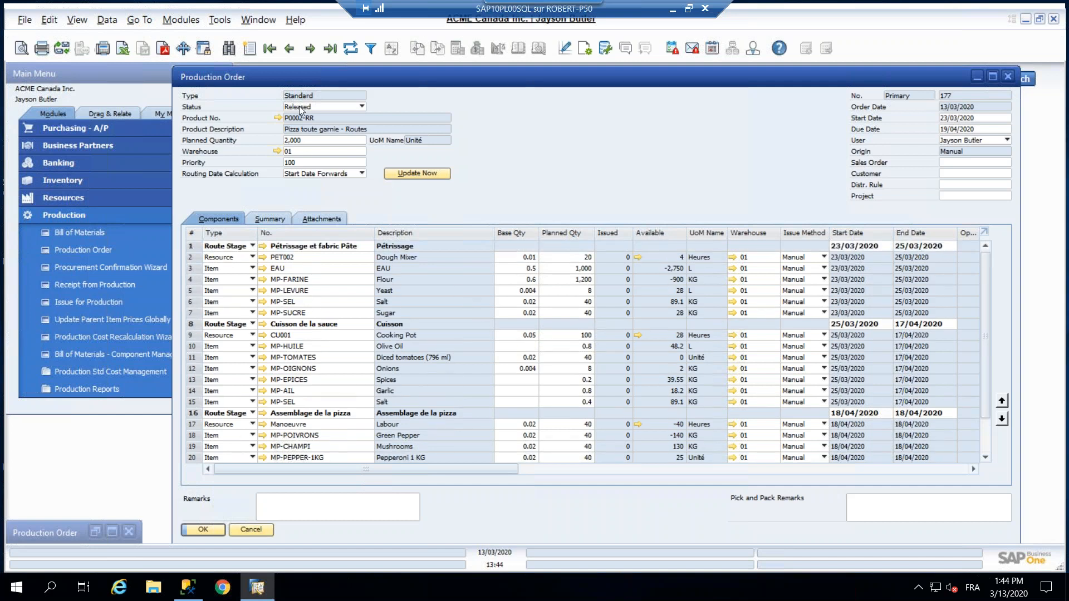
drag(277, 81, 249, 78)
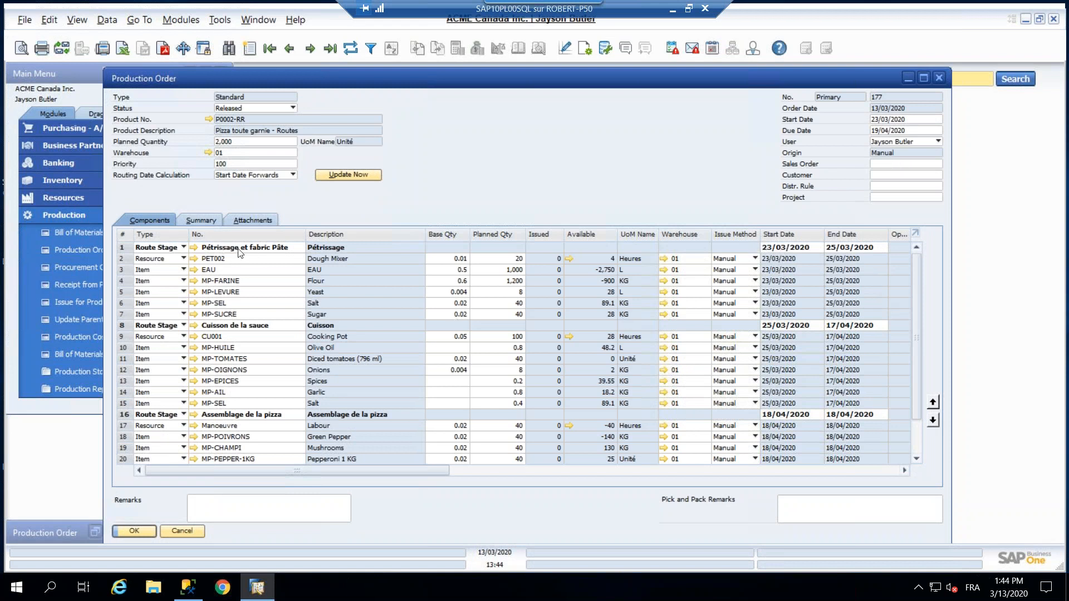
click(780, 252)
key(Tab)
key(Down)
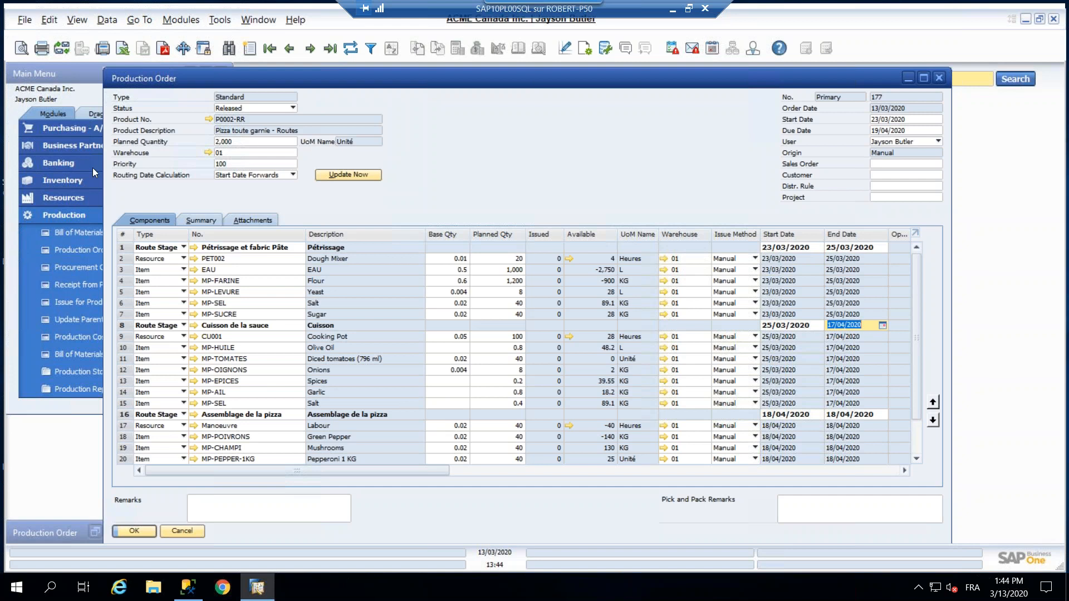
Collapse the Production module to view the full list of modules, and return to the production order.
click(65, 214)
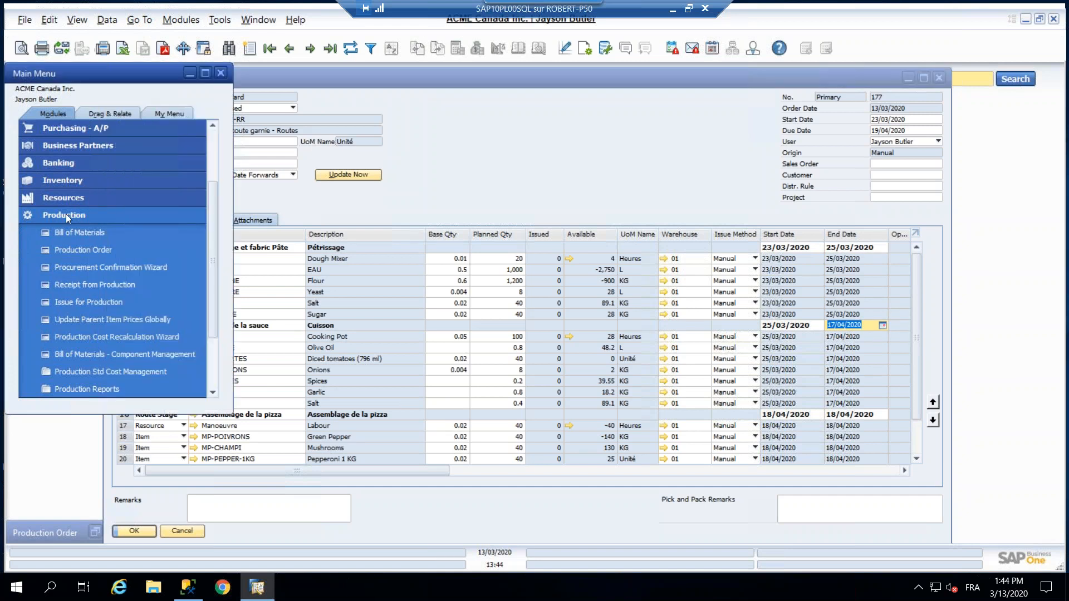
click(65, 214)
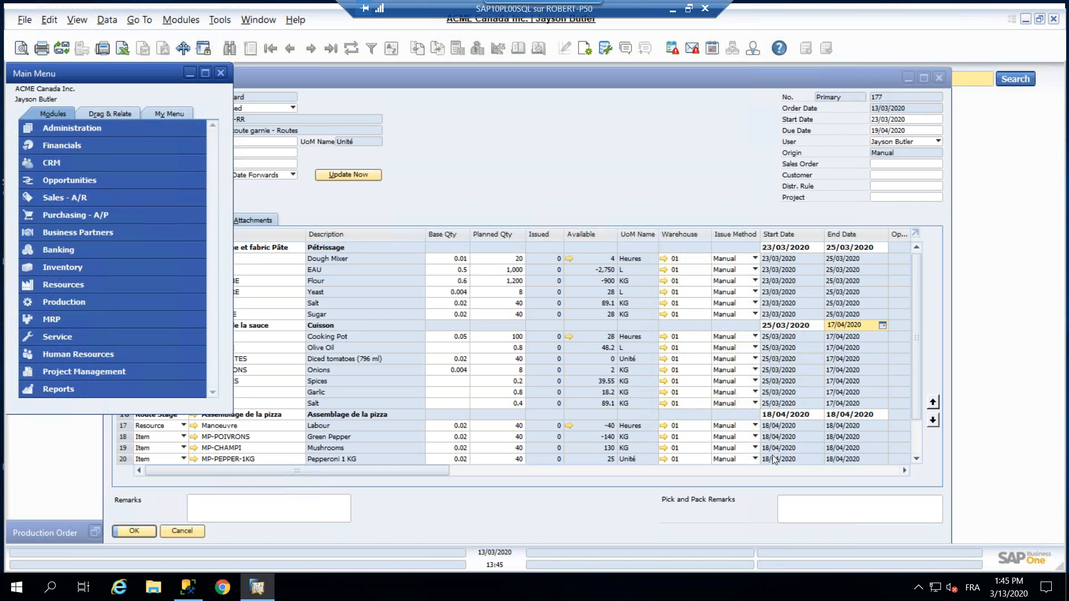
click(707, 151)
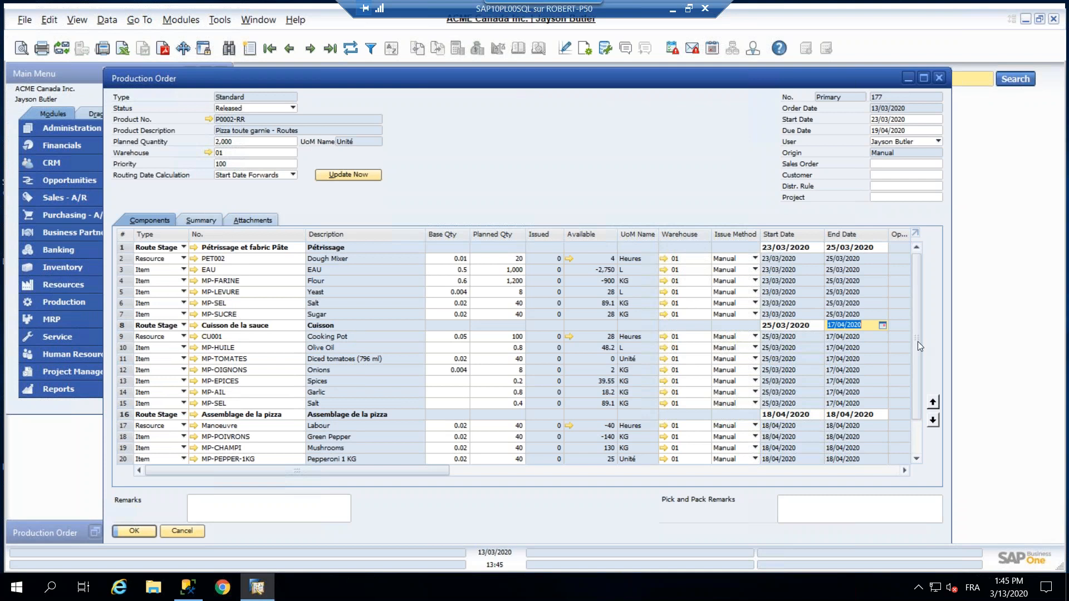
Review the Dough Mixer (PET002) resource capacity, including its committed and single run capacity per day, and close it.
drag(916, 376, 910, 292)
click(499, 260)
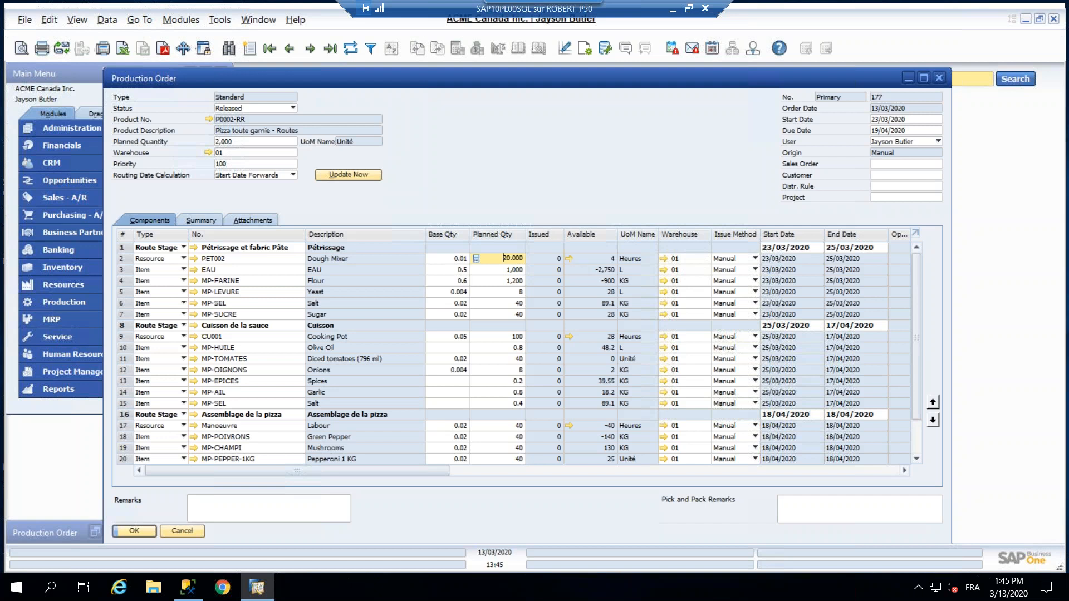
click(569, 259)
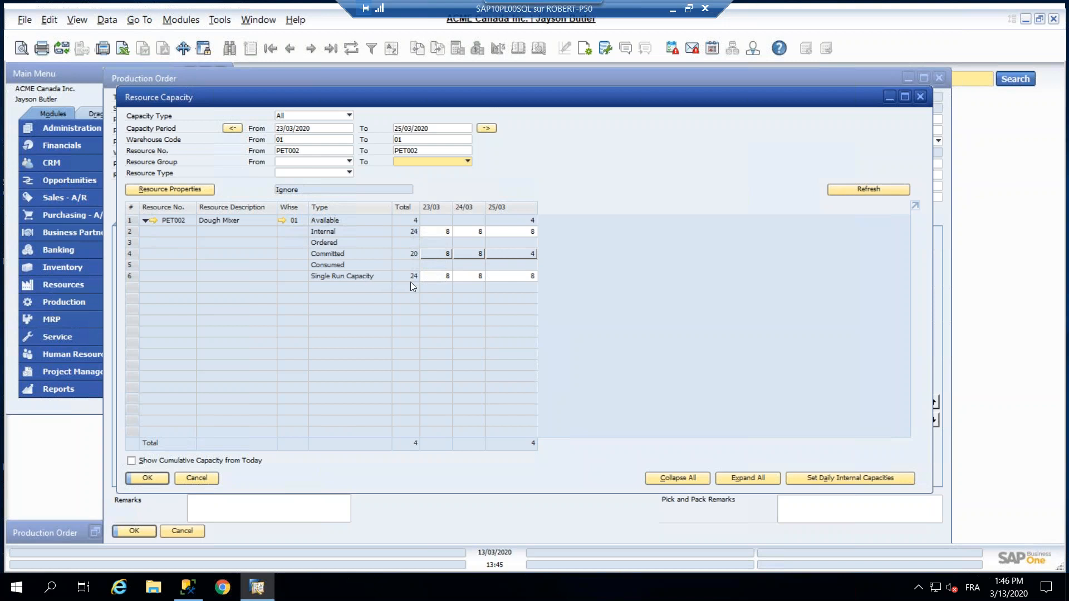
click(438, 277)
click(471, 277)
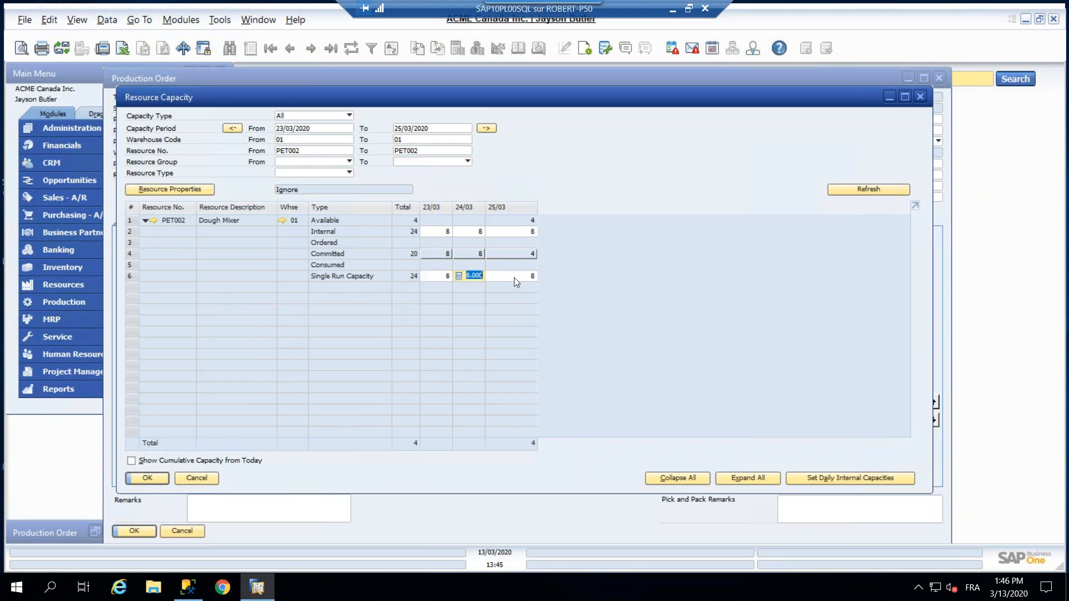
click(515, 278)
click(435, 275)
click(436, 277)
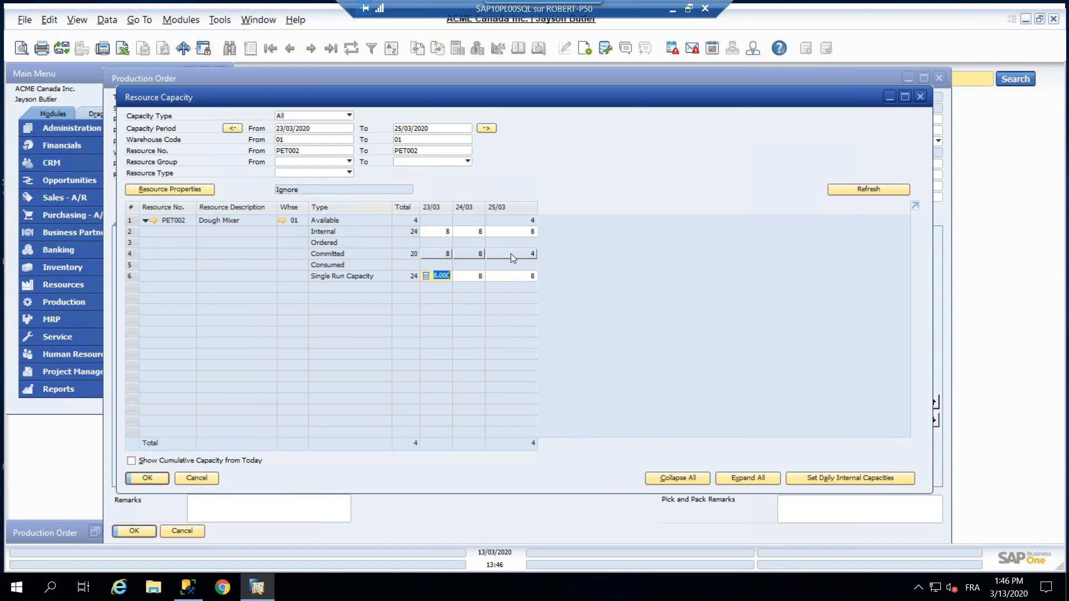
click(148, 477)
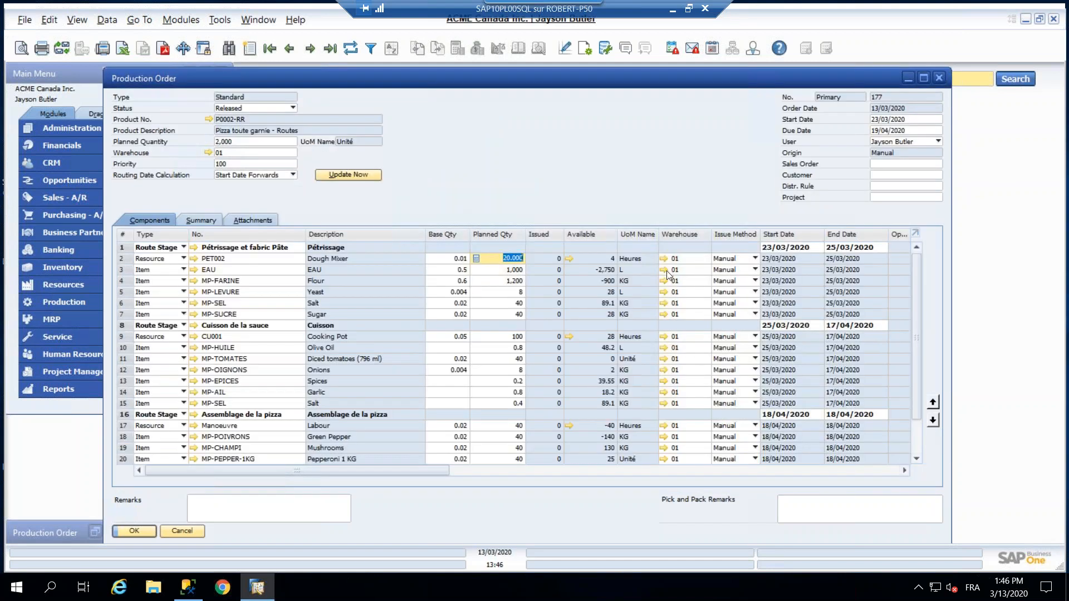
Recalculate the order's start and end dates and resource allocation using the Start Date Forwards routing calculation.
scroll(695, 368, down, 1)
scroll(695, 368, up, 1)
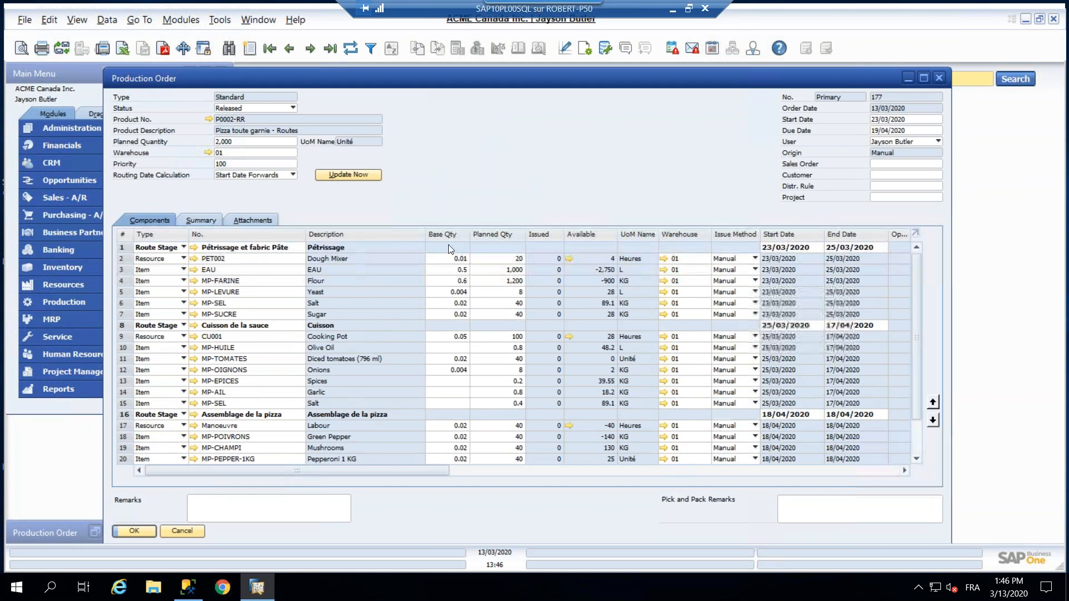
click(343, 176)
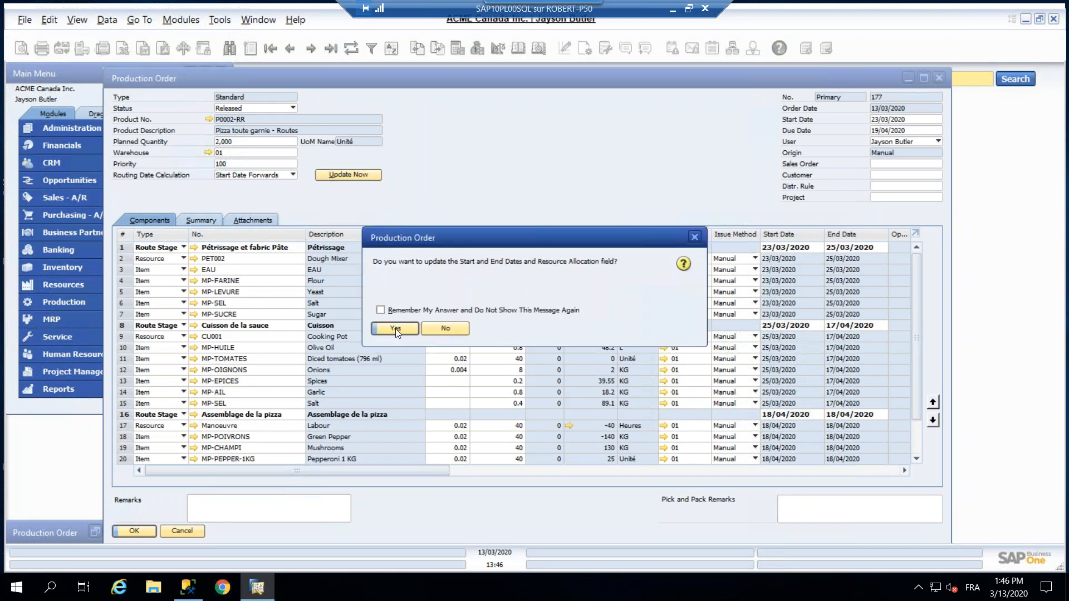
click(395, 328)
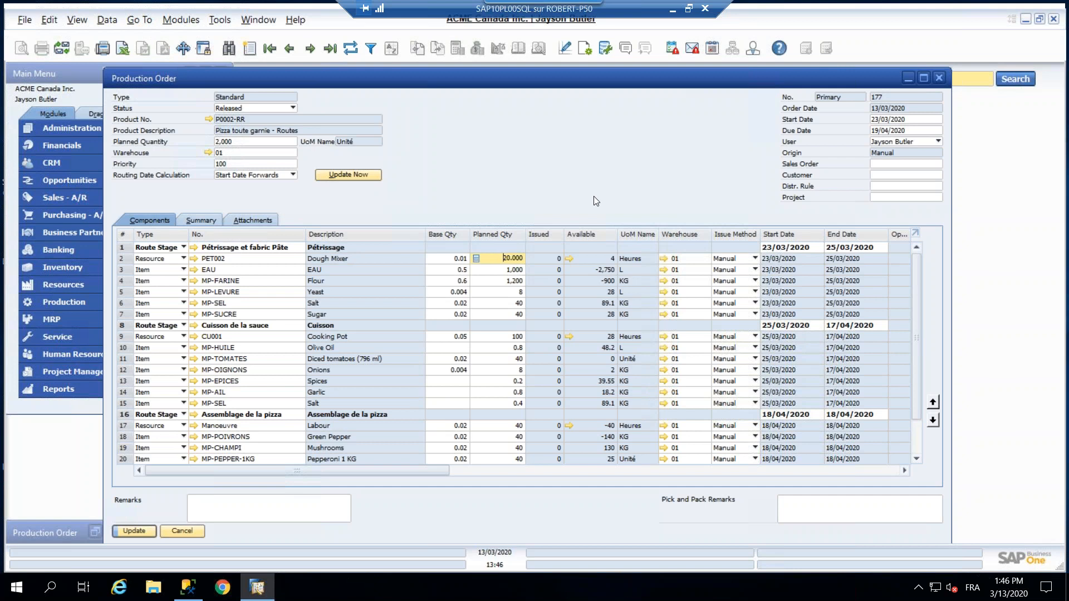
Examine the order's route stages from Pétrissage to Broyage with their components and scheduled dates.
scroll(854, 245, down, 1)
scroll(855, 245, up, 1)
scroll(885, 325, down, 1)
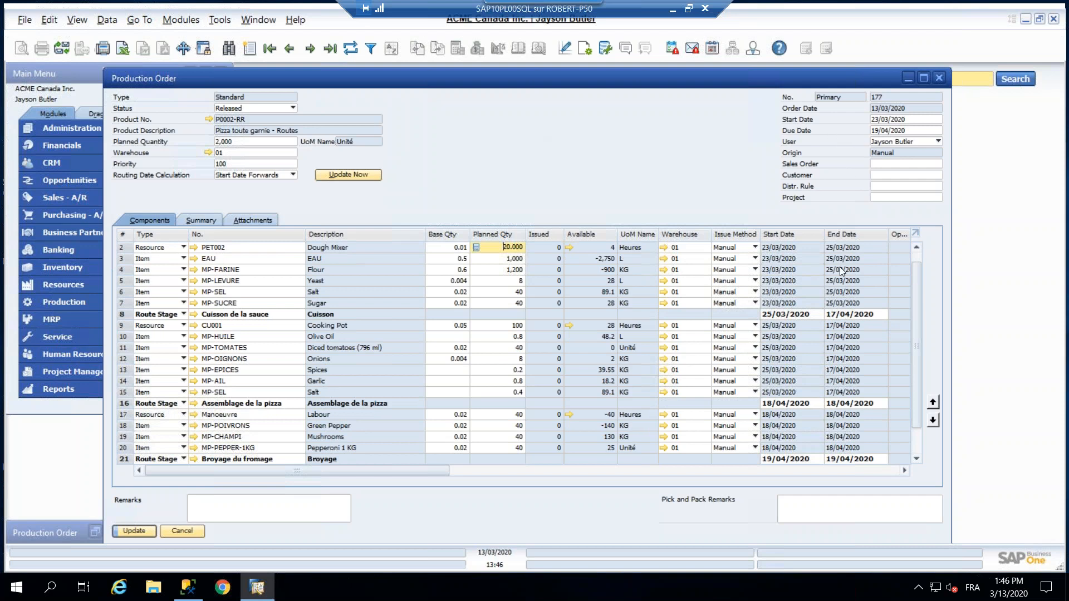
scroll(839, 266, down, 1)
scroll(859, 323, up, 2)
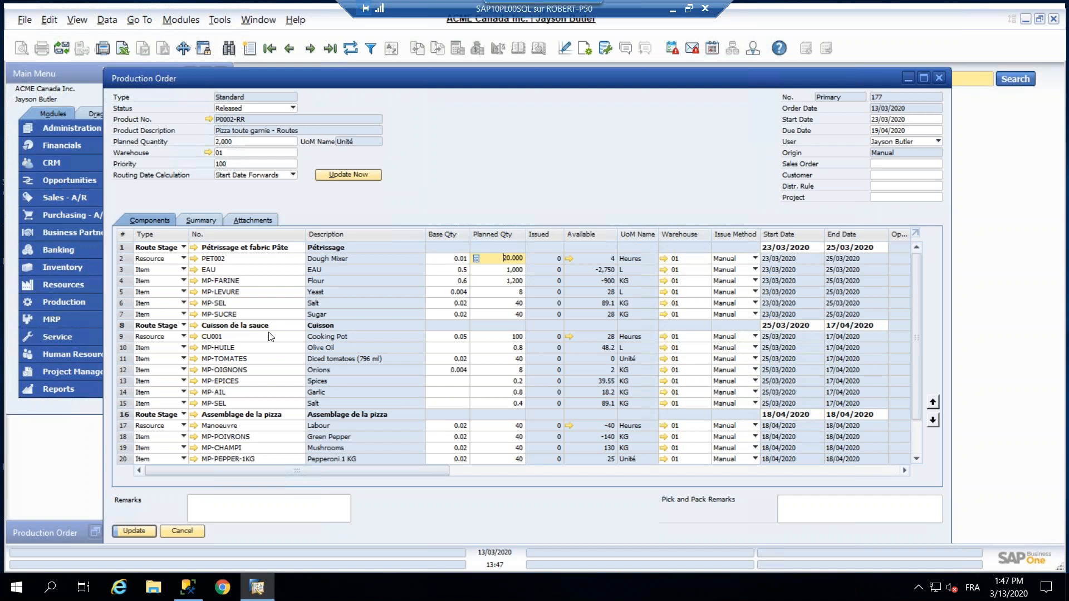
scroll(269, 336, down, 1)
scroll(269, 337, down, 1)
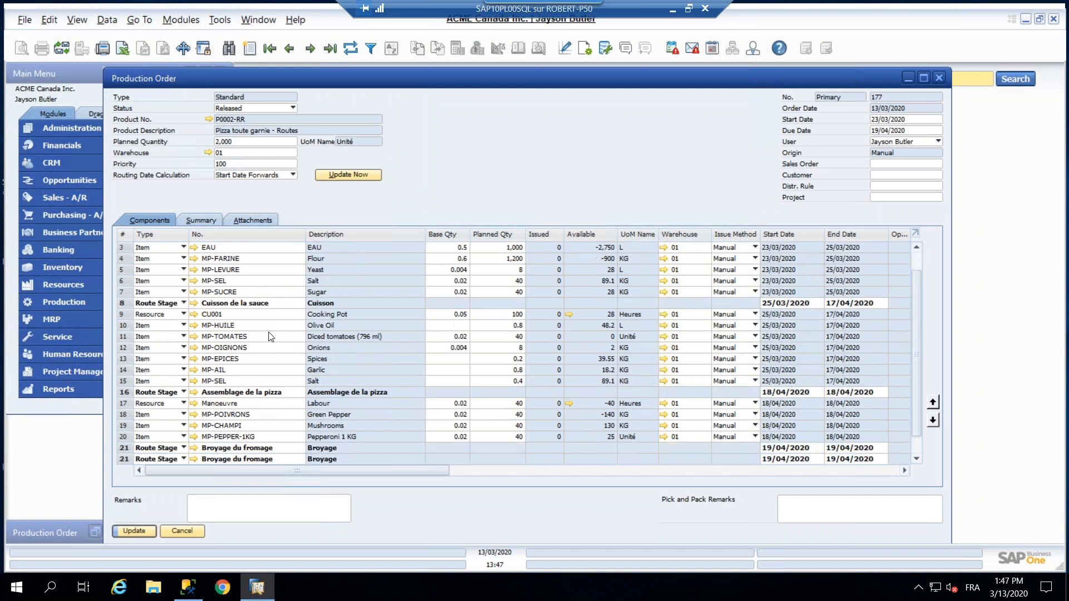
scroll(269, 336, up, 2)
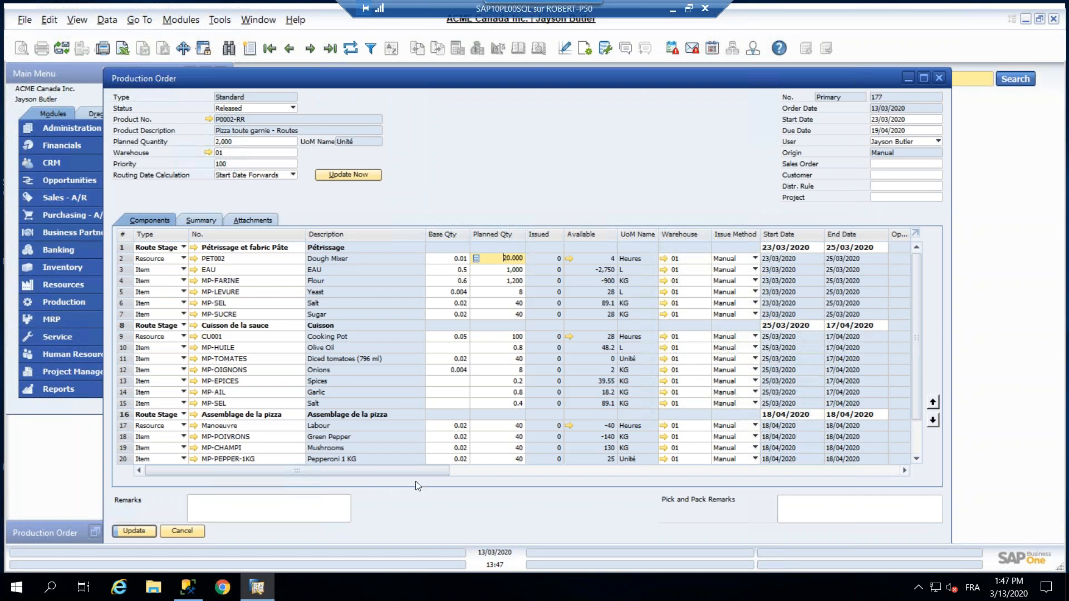
Examine the open quantities of the order's components and the full component list through the Broyage du fromage stage.
drag(369, 471, 382, 483)
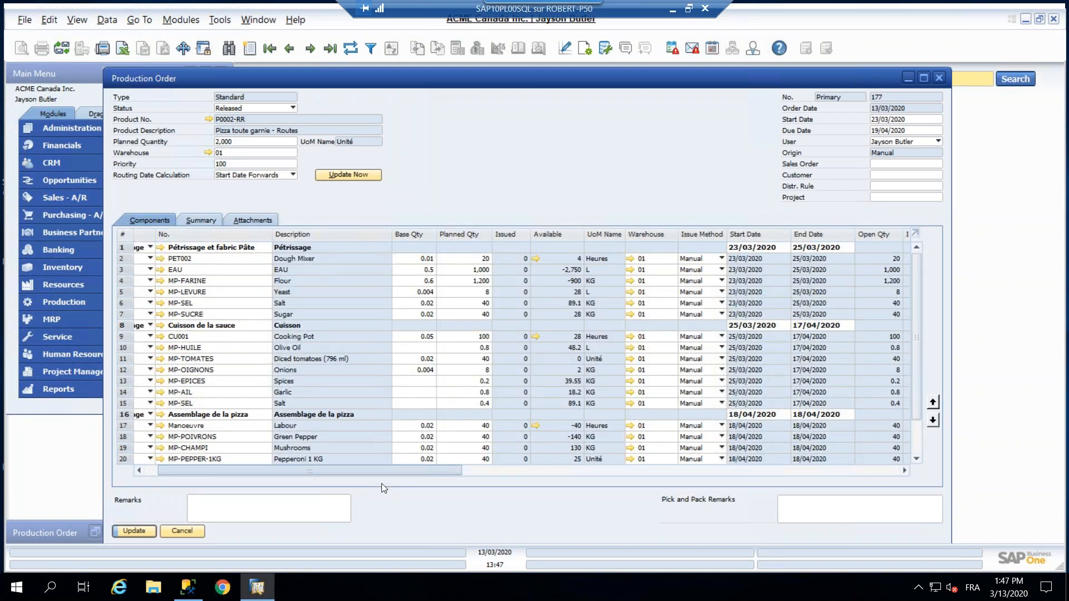
scroll(742, 404, down, 1)
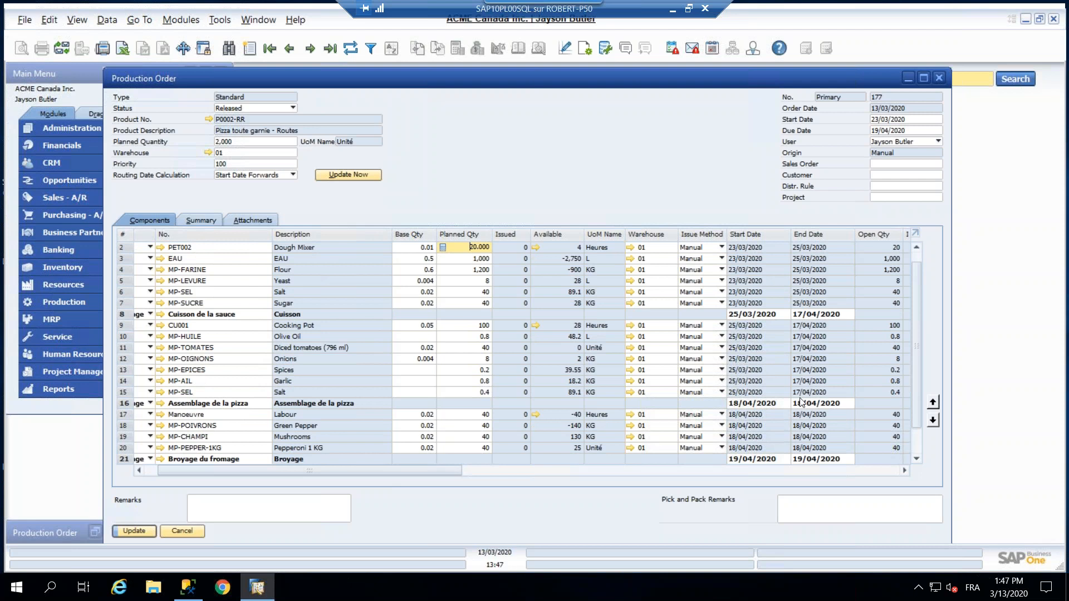
scroll(800, 401, down, 3)
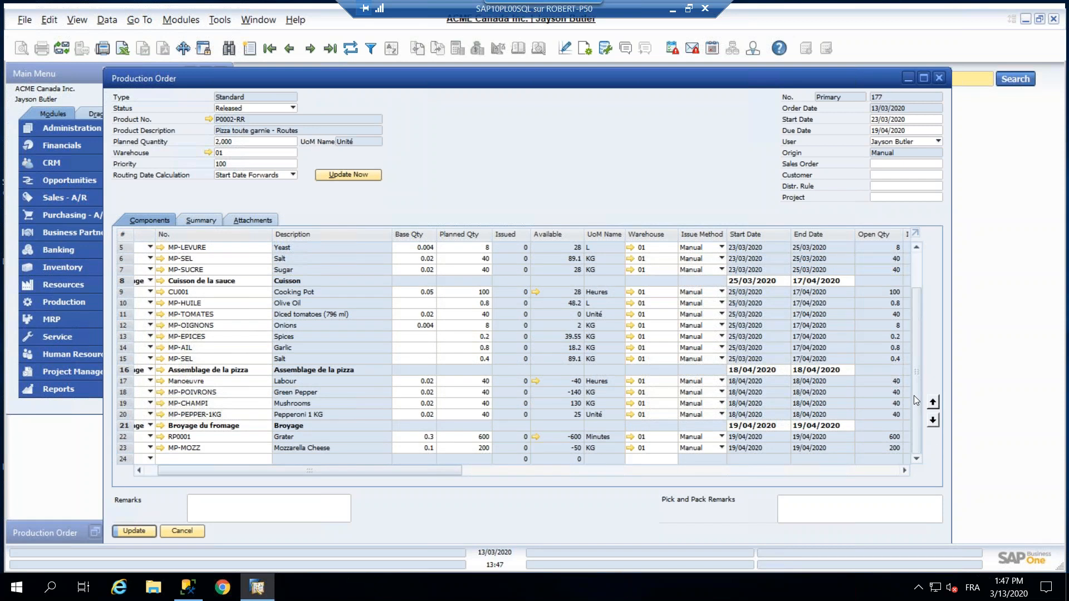
scroll(914, 395, up, 1)
scroll(359, 381, up, 3)
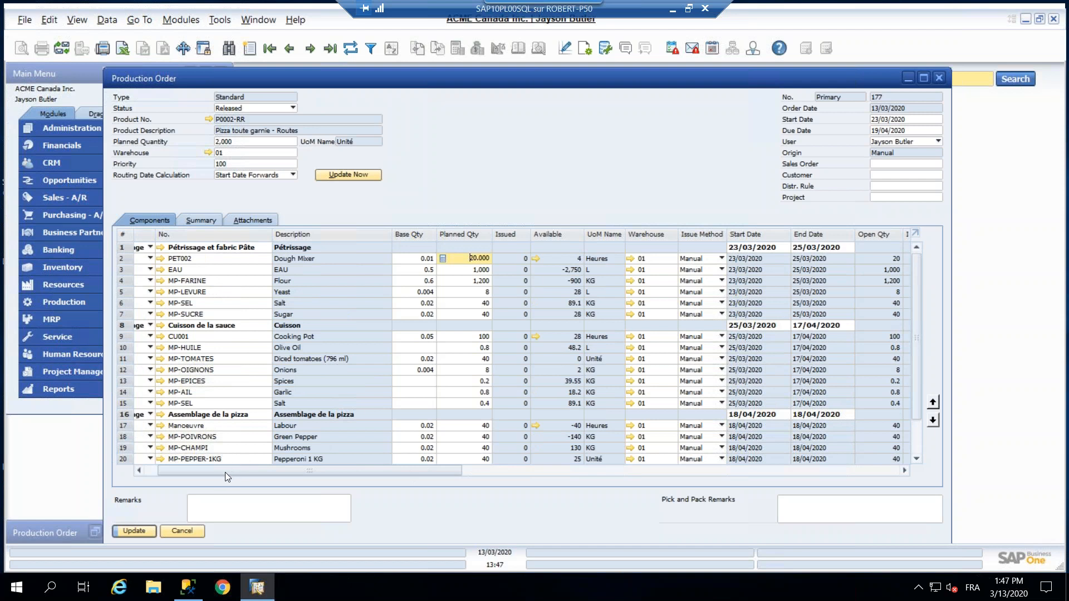
drag(222, 472, 151, 472)
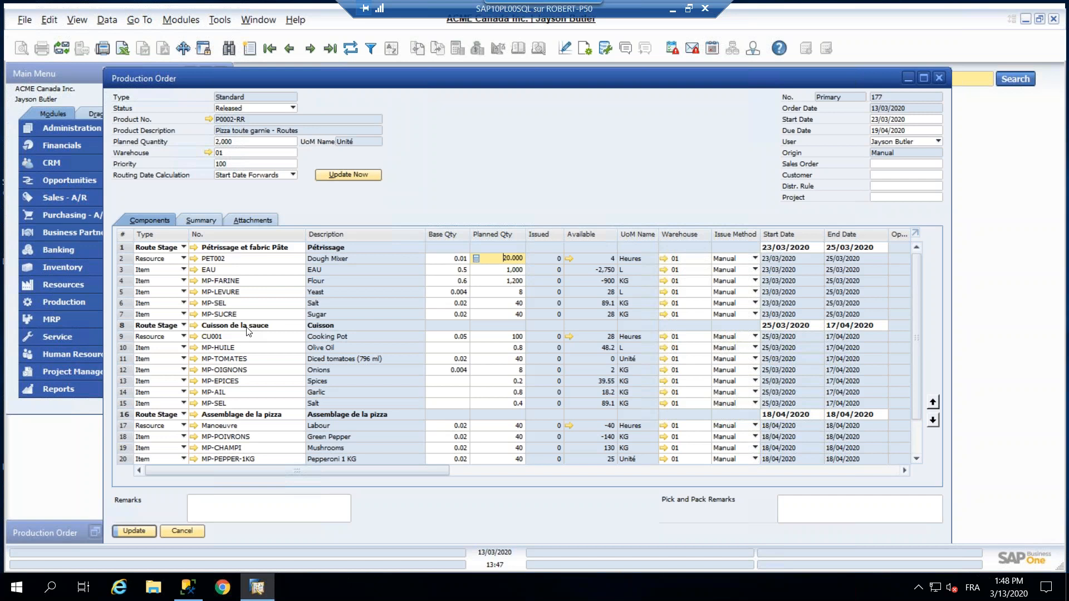
scroll(249, 331, down, 1)
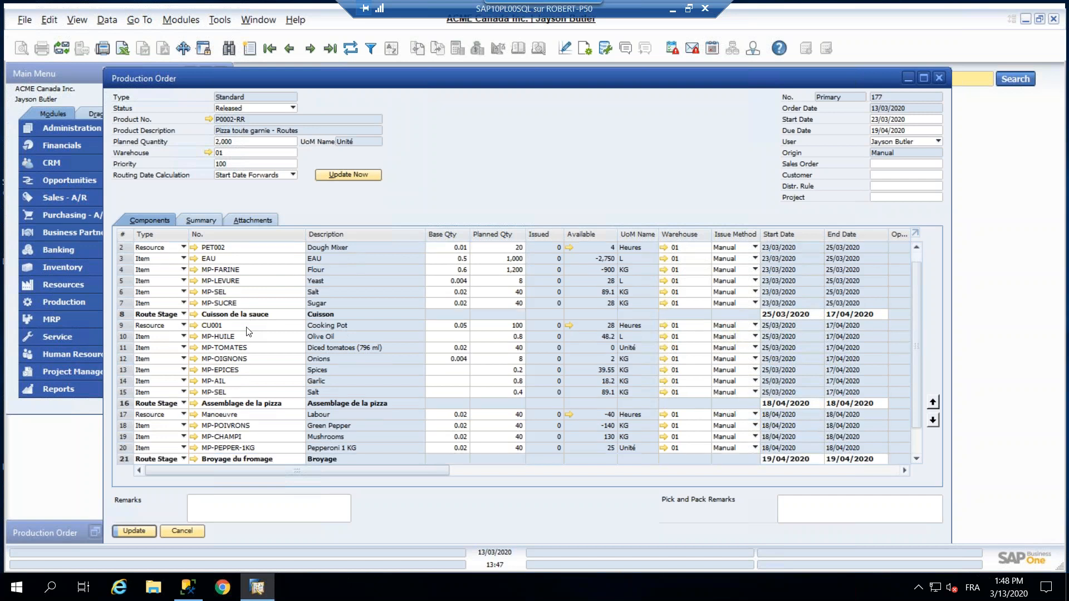
scroll(245, 345, down, 3)
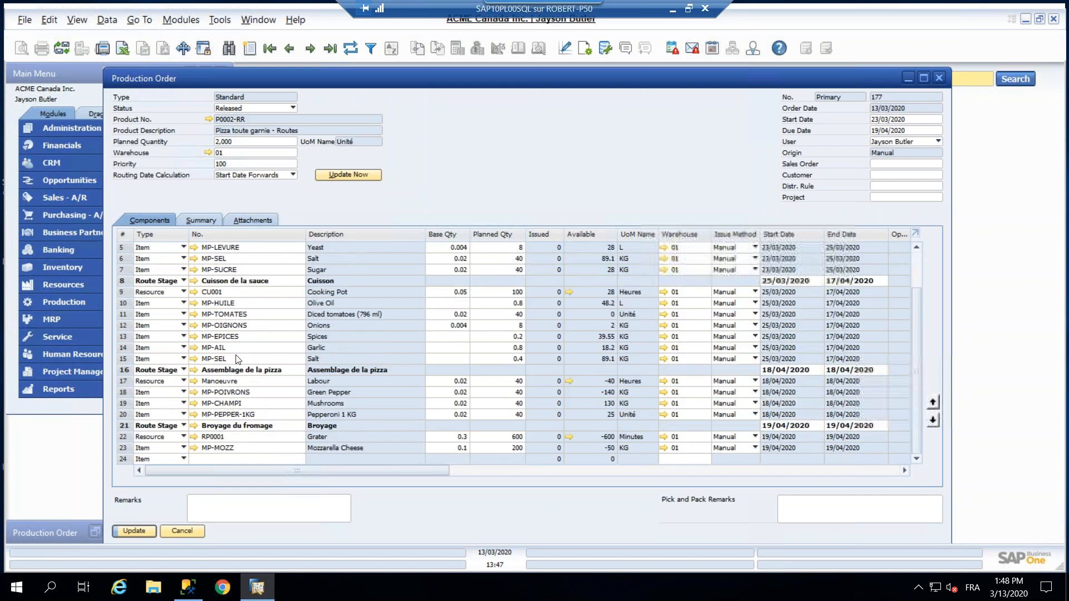
scroll(248, 232, up, 4)
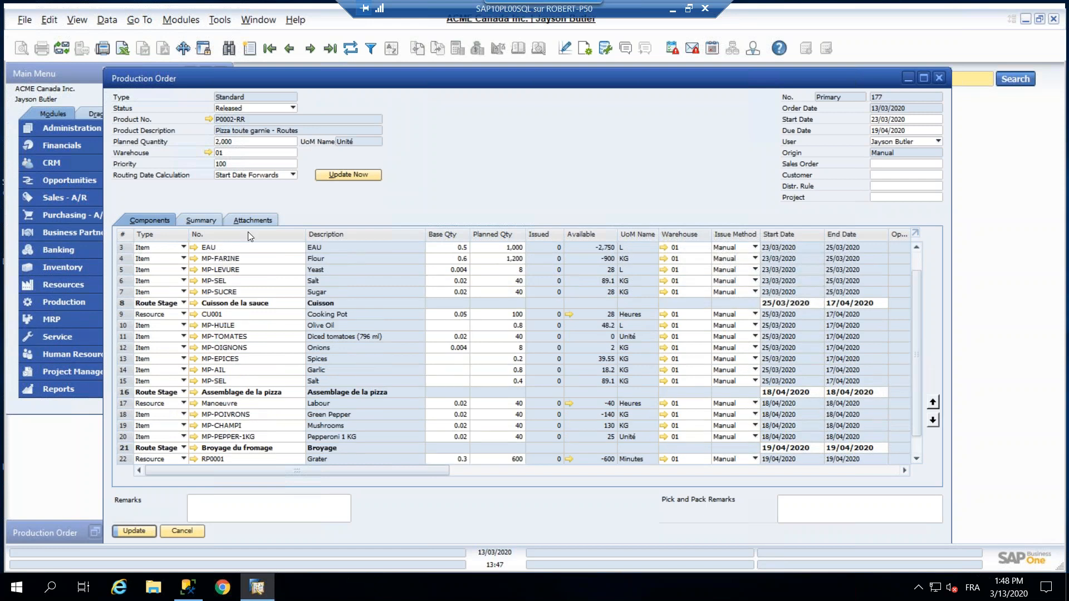
Recalculate the order's start and end dates and resource allocation using the On Start Date routing calculation.
click(269, 176)
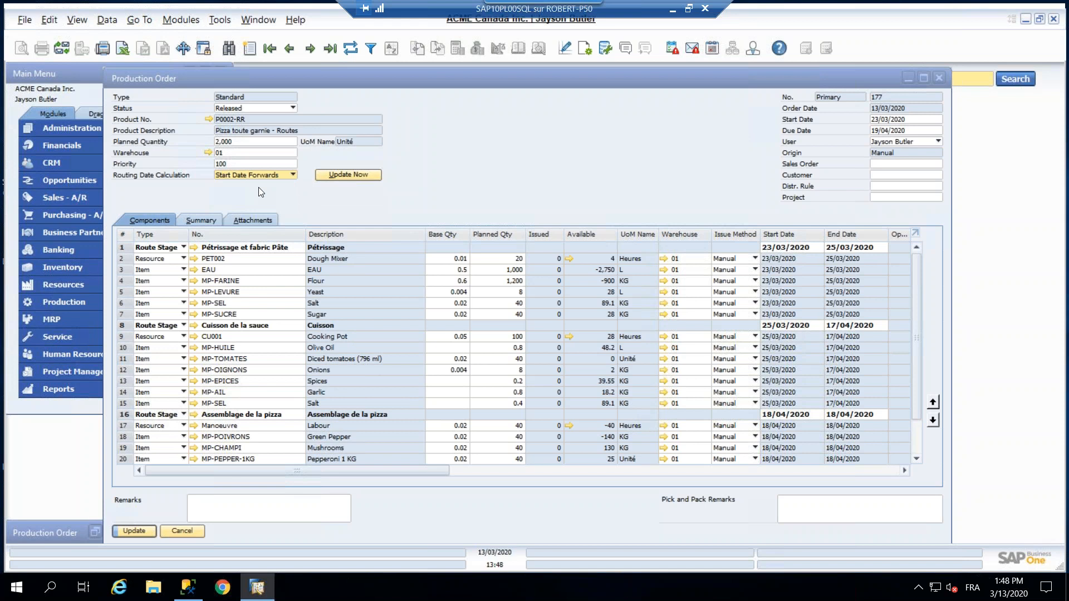
key(o)
click(348, 175)
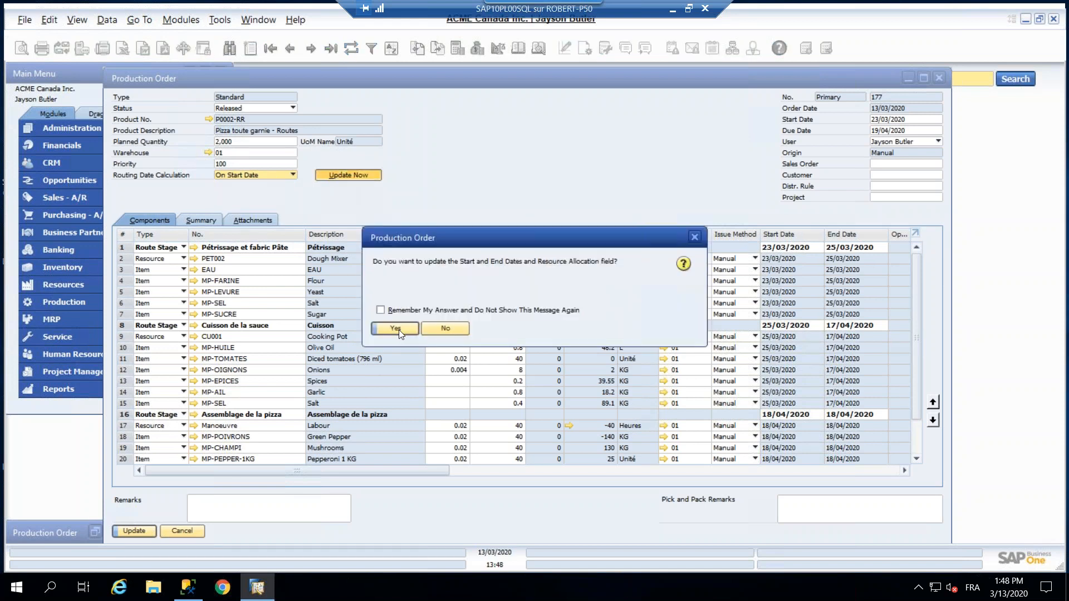
click(395, 328)
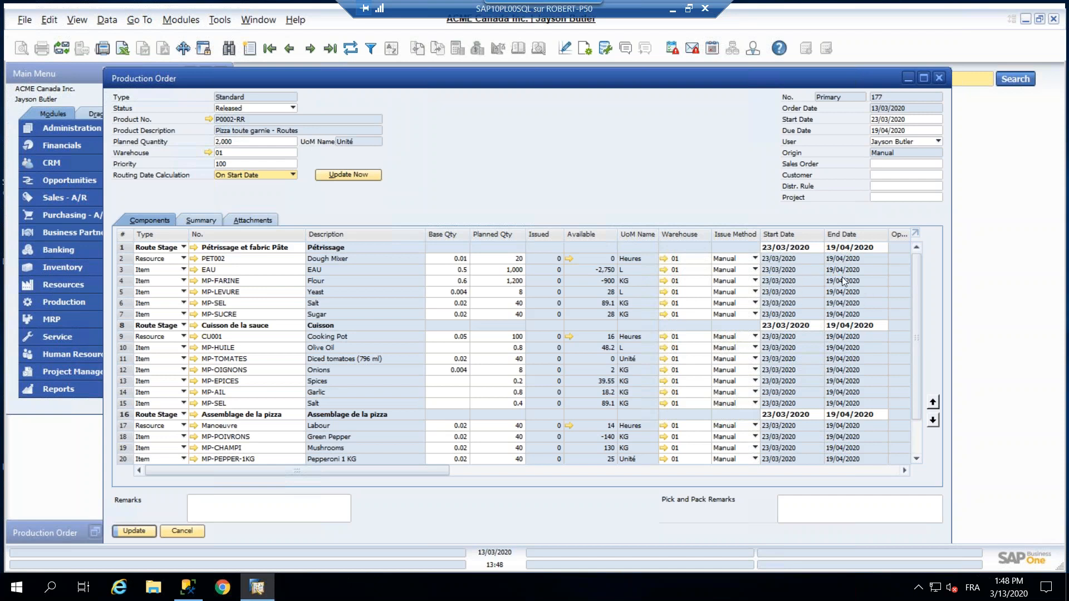
Set the Assemblage de la pizza route stage's start date to 24/03/2020 and its end date to 20/04/2020, and update the order.
scroll(803, 324, down, 2)
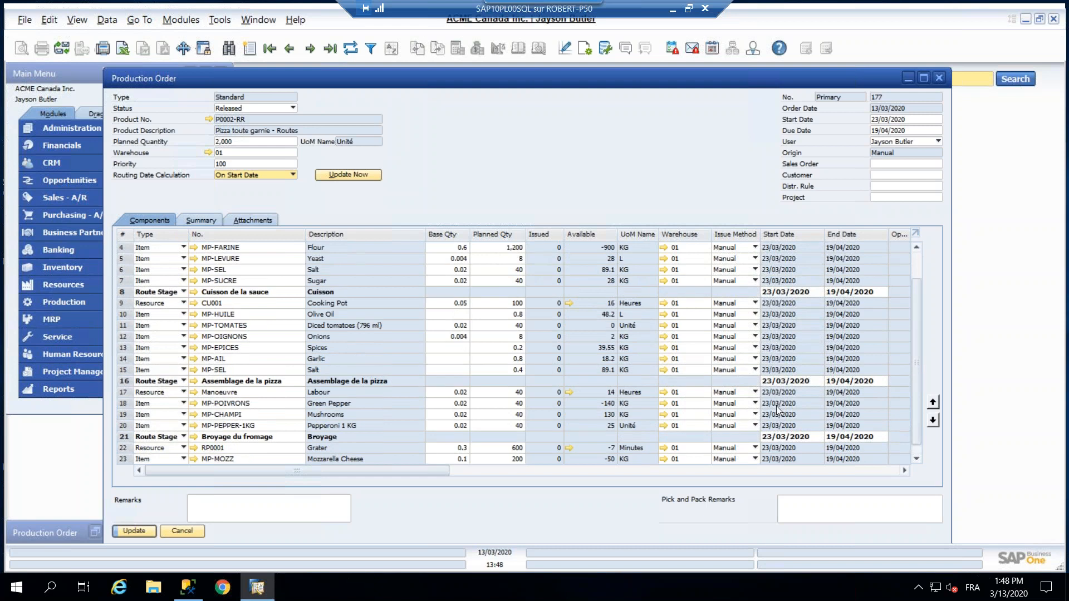
click(202, 371)
click(771, 372)
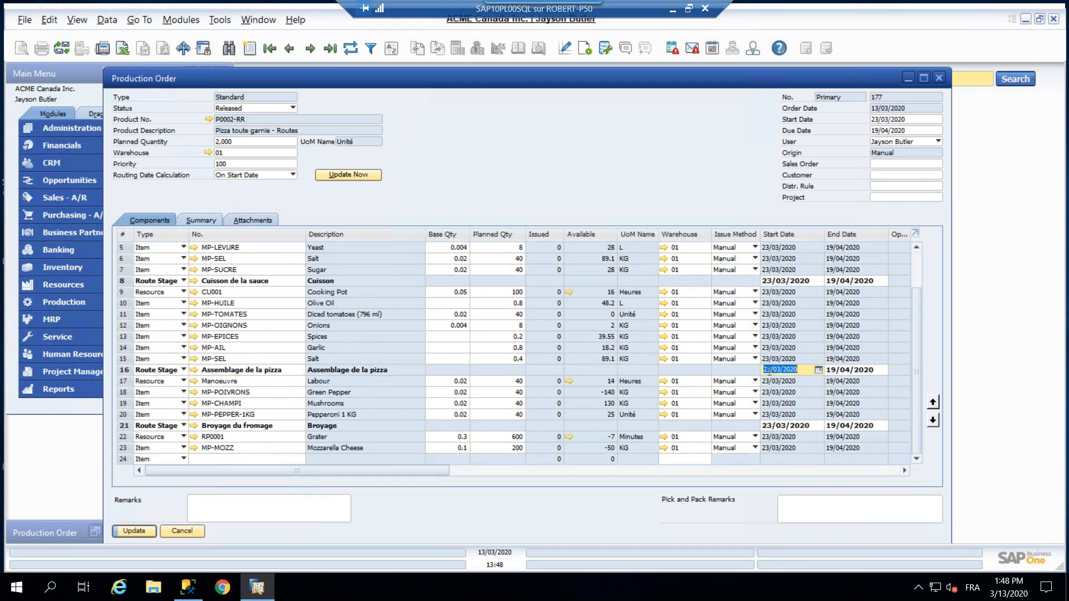
click(768, 371)
key(Delete)
text(4)
click(830, 373)
click(829, 373)
key(Delete)
key(Delete)
text(20)
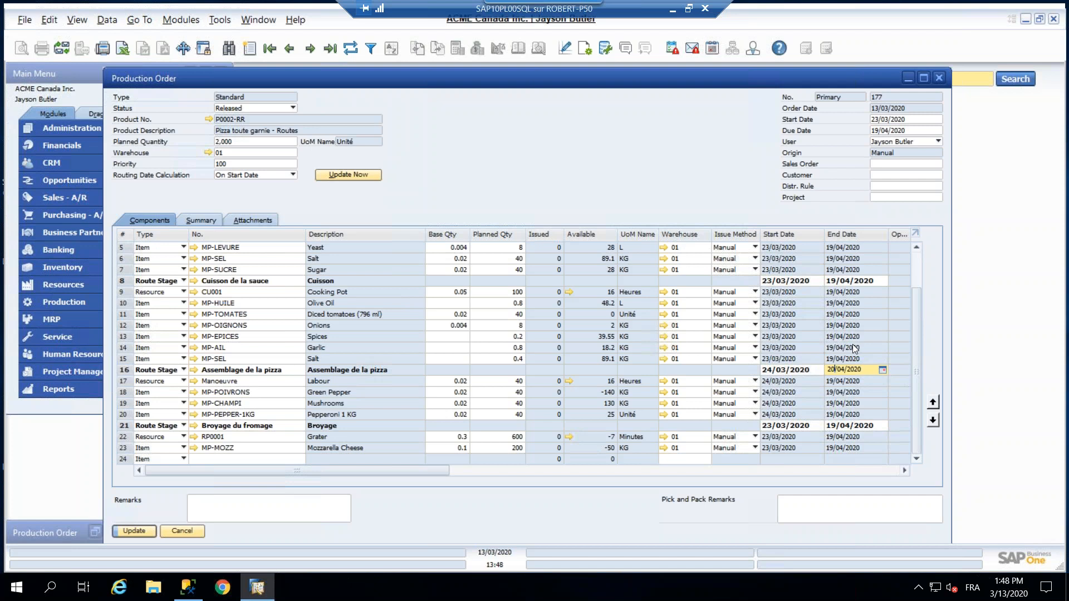
click(134, 532)
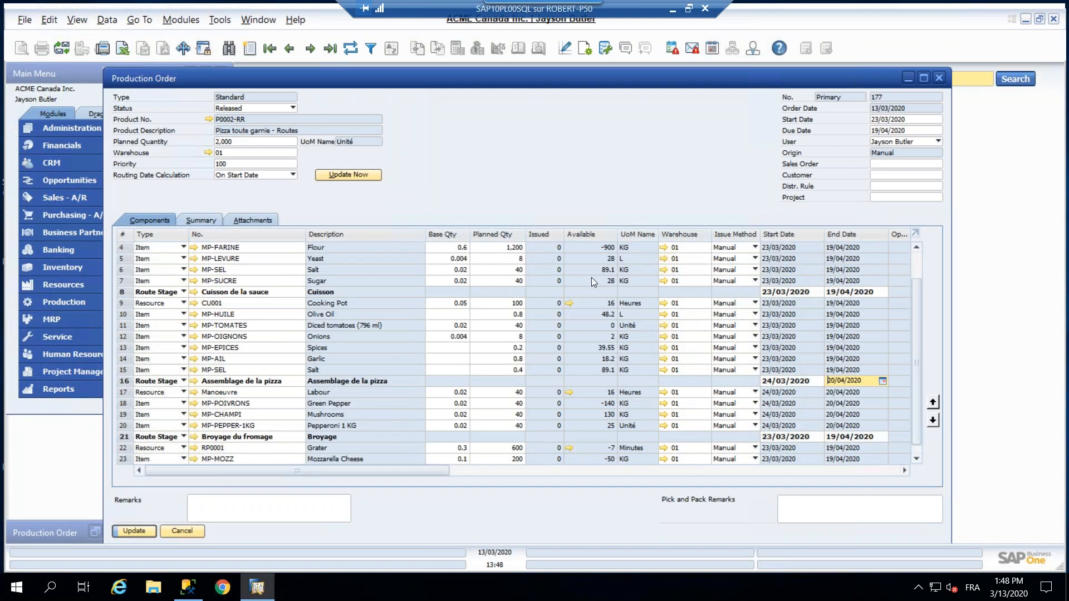
Examine the component availability in the order and the Grater (RP0001) internal and single run capacity for 23/03/2020.
scroll(642, 275, up, 1)
scroll(642, 275, up, 1)
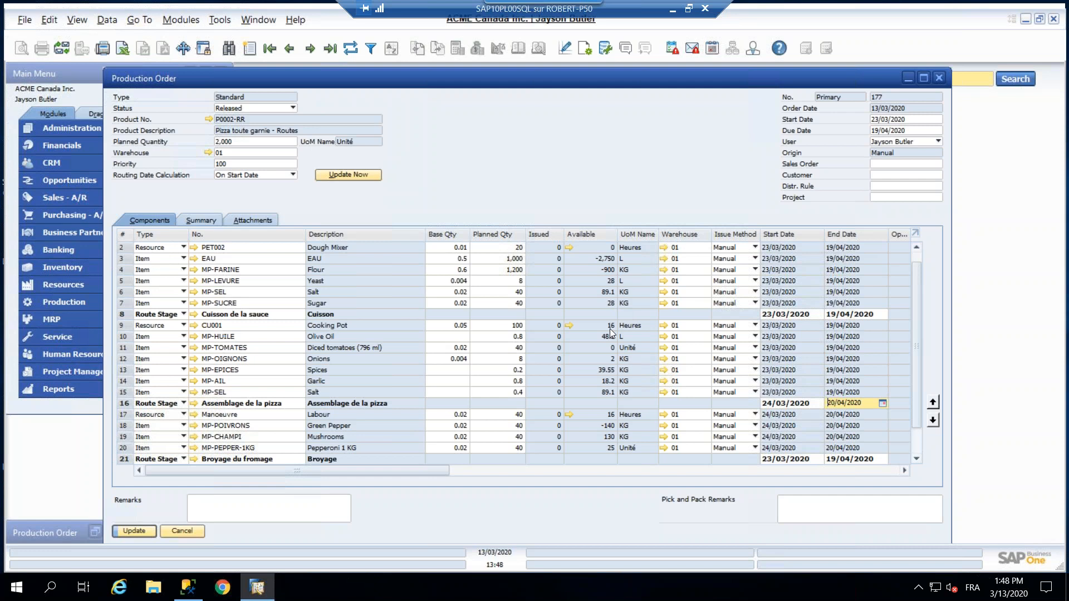
scroll(568, 438, down, 3)
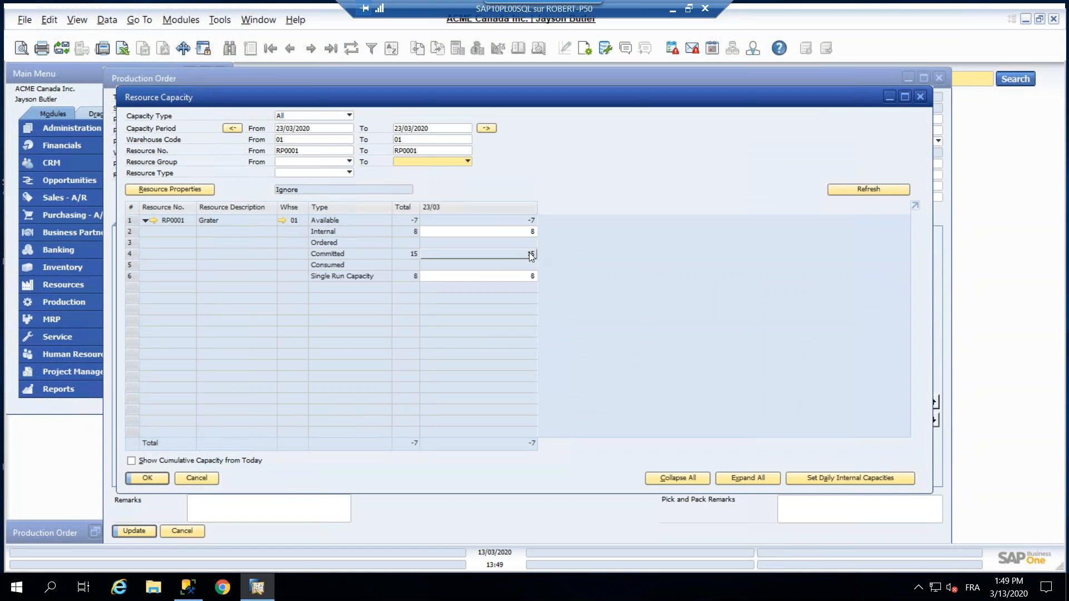
click(521, 280)
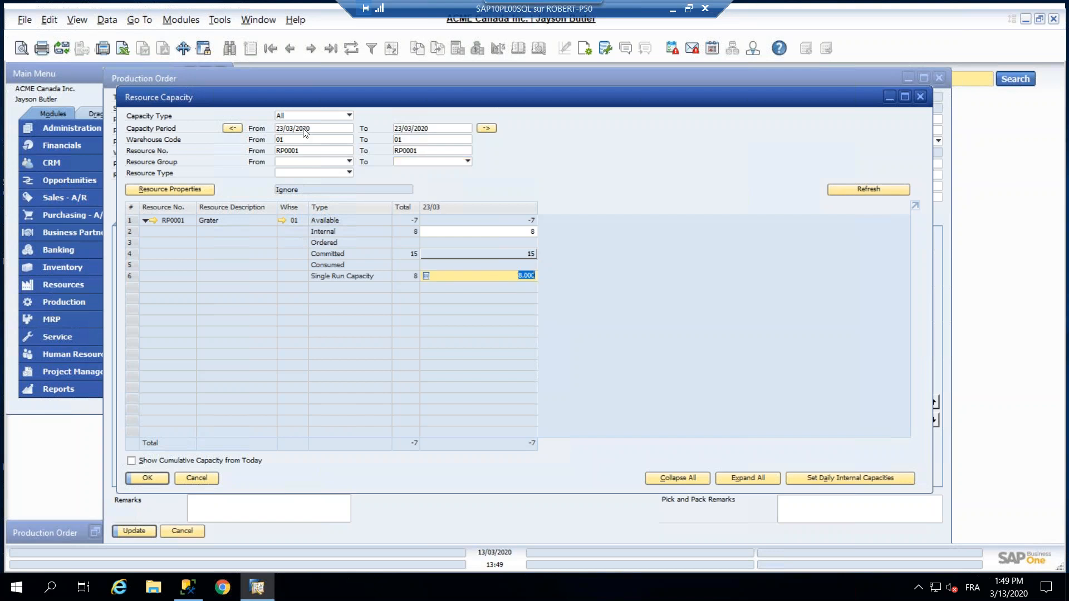
click(477, 231)
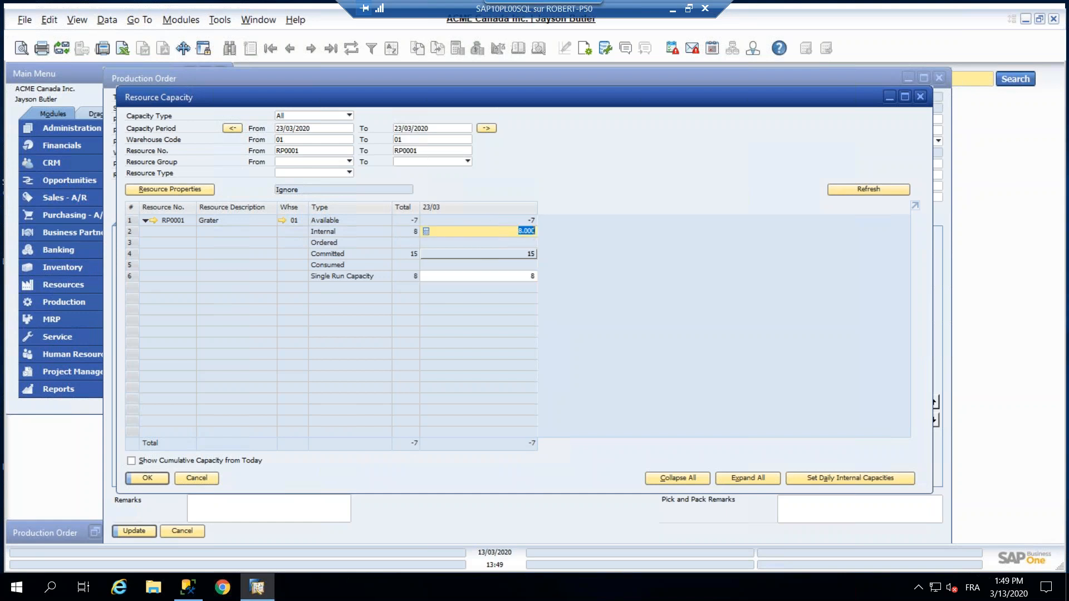
click(490, 276)
click(531, 233)
click(513, 276)
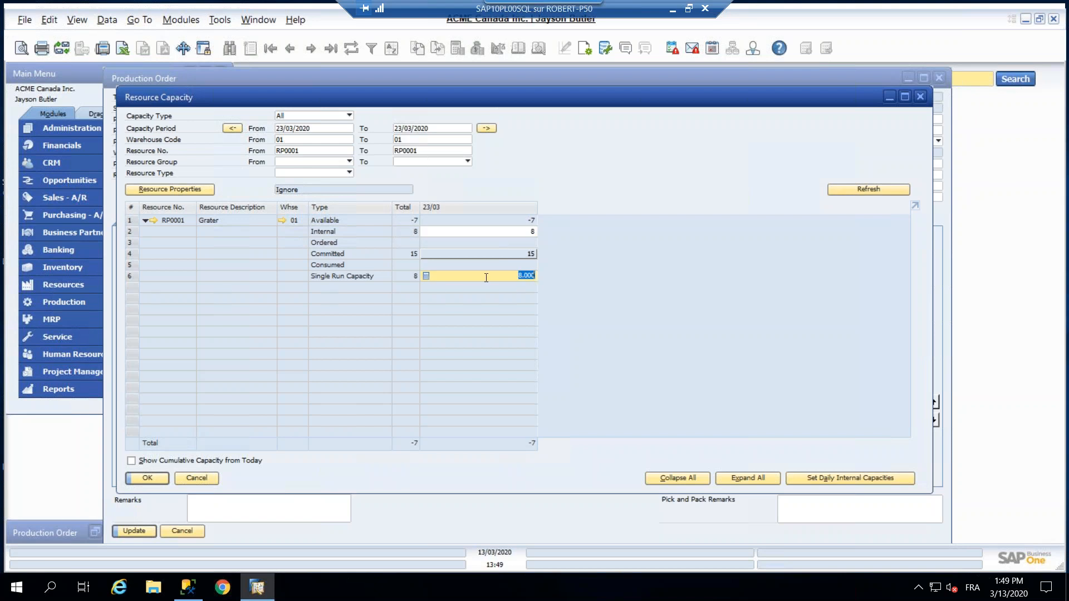
Set the Grater's internal capacity and single run capacity for 23/03/2020 to 16 and save the change.
click(511, 230)
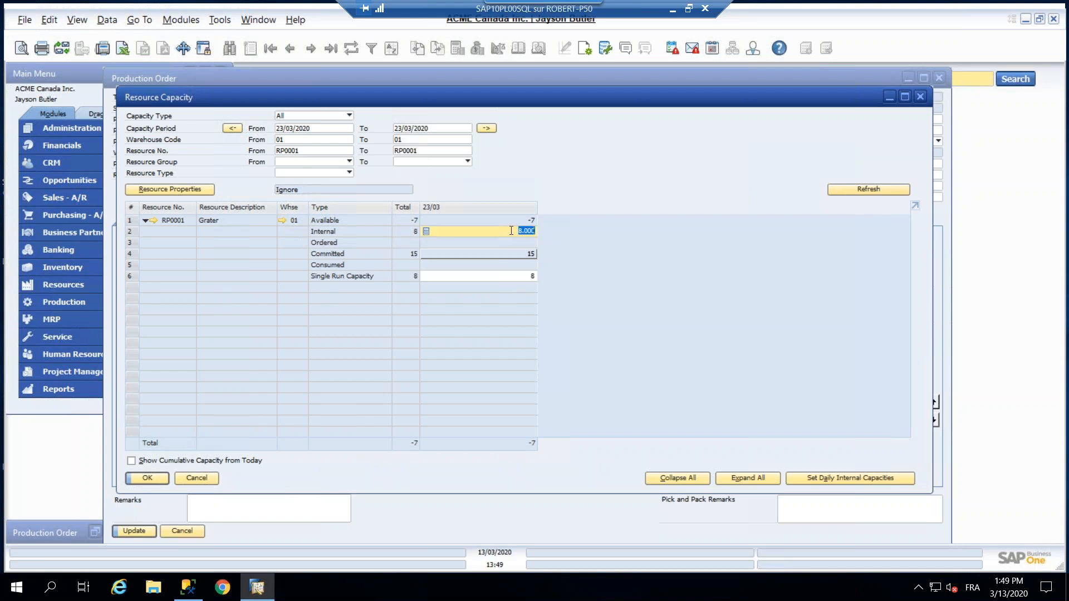
text(16)
click(518, 275)
text(1)
click(507, 231)
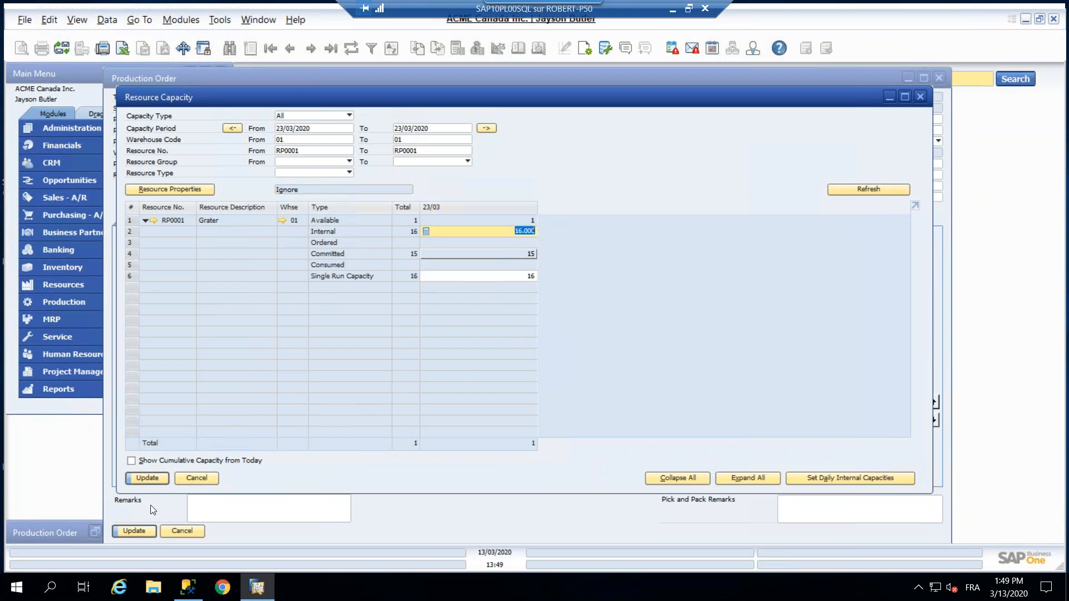
click(154, 480)
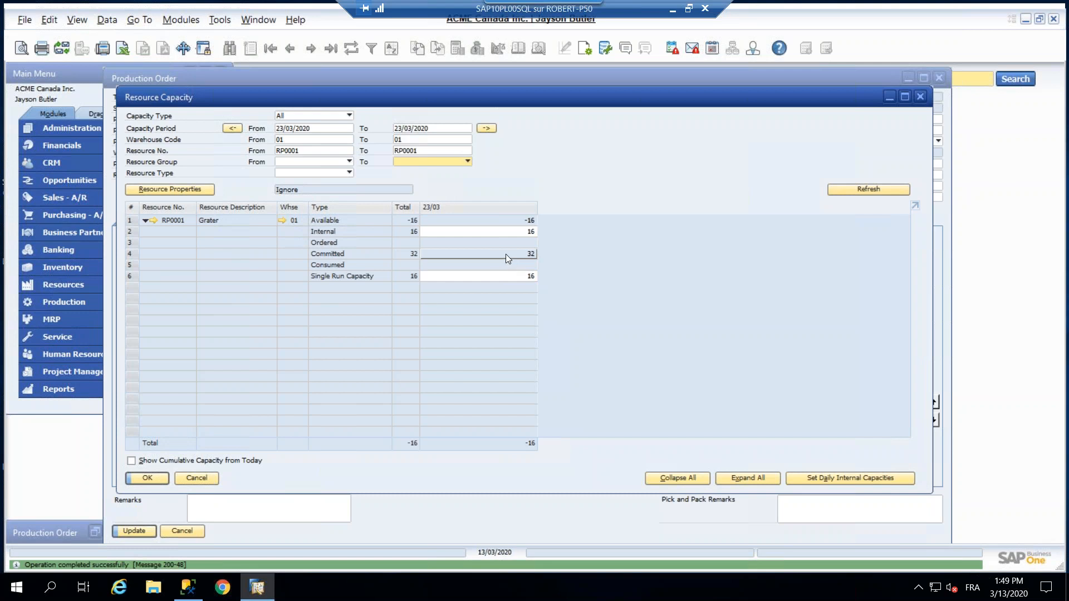
Examine the production orders behind the Grater's committed capacity, including the second source order, and try to save the pizza production order.
double_click(490, 254)
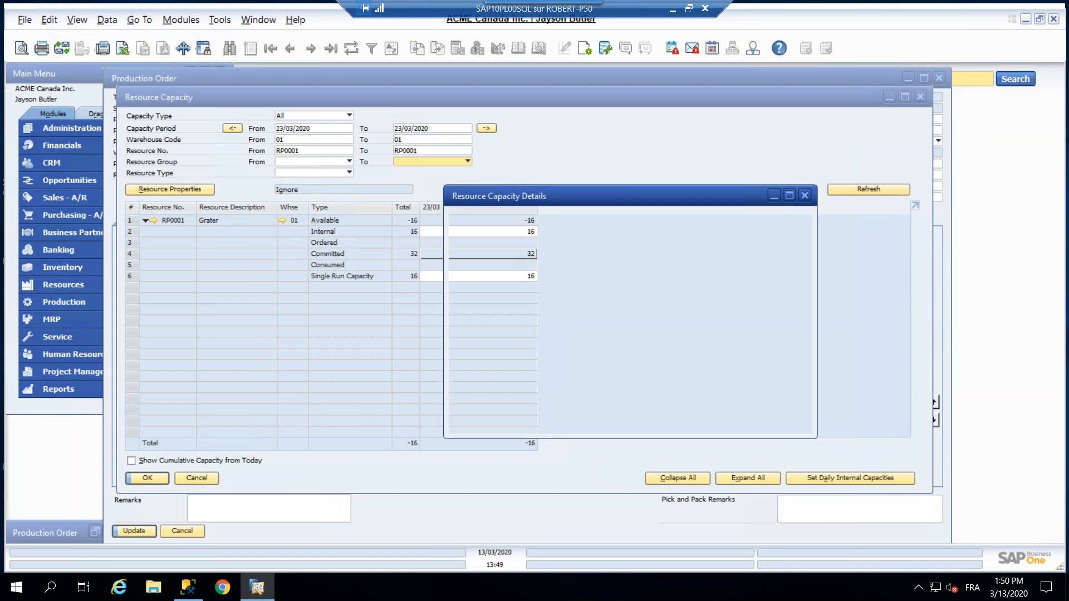
drag(523, 196, 623, 195)
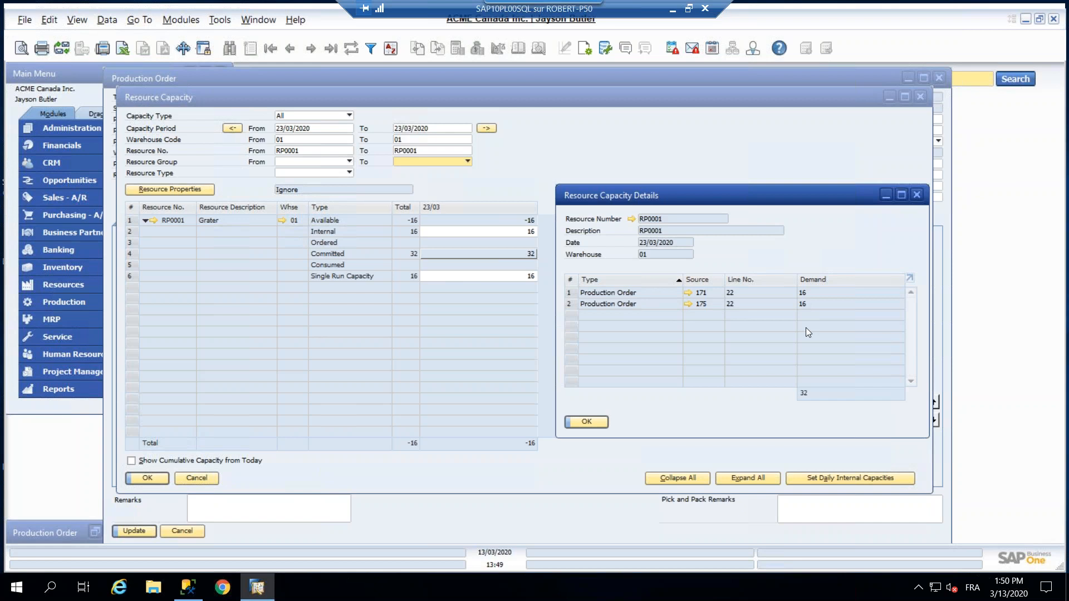
click(688, 304)
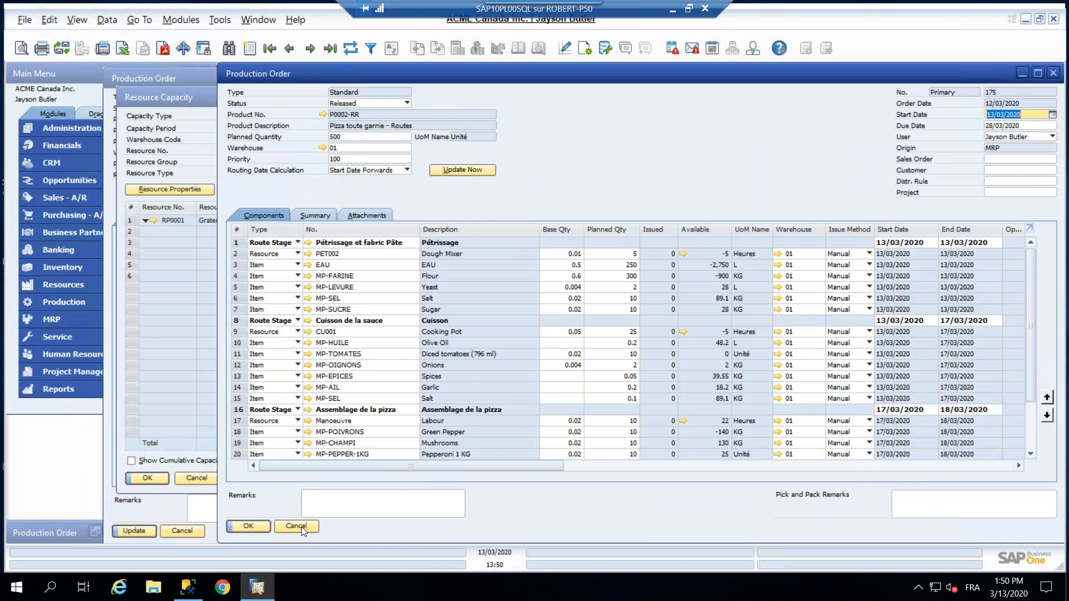
click(302, 526)
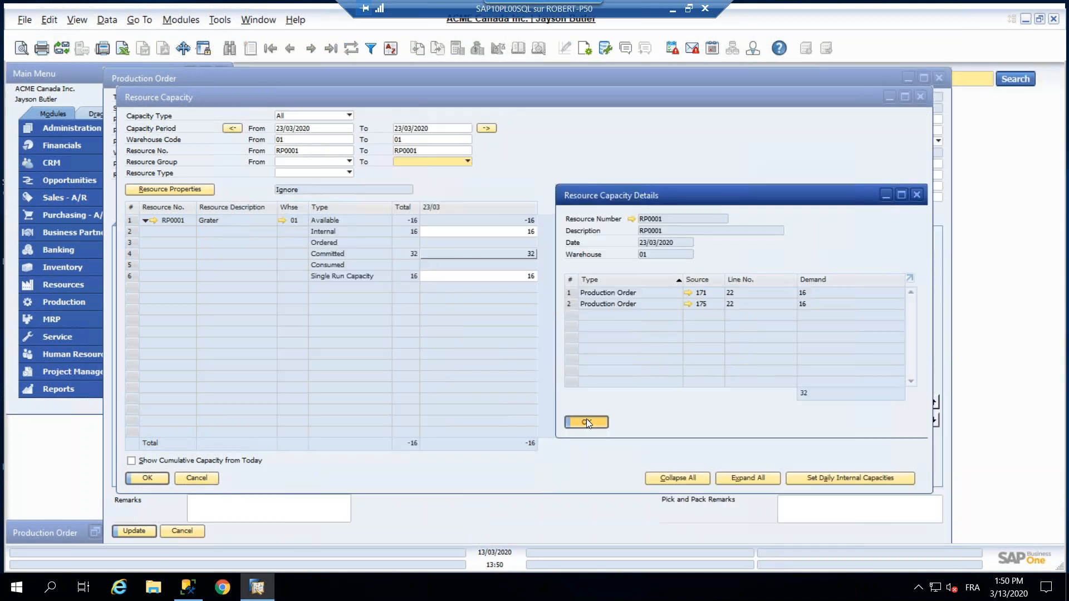
click(586, 420)
click(200, 478)
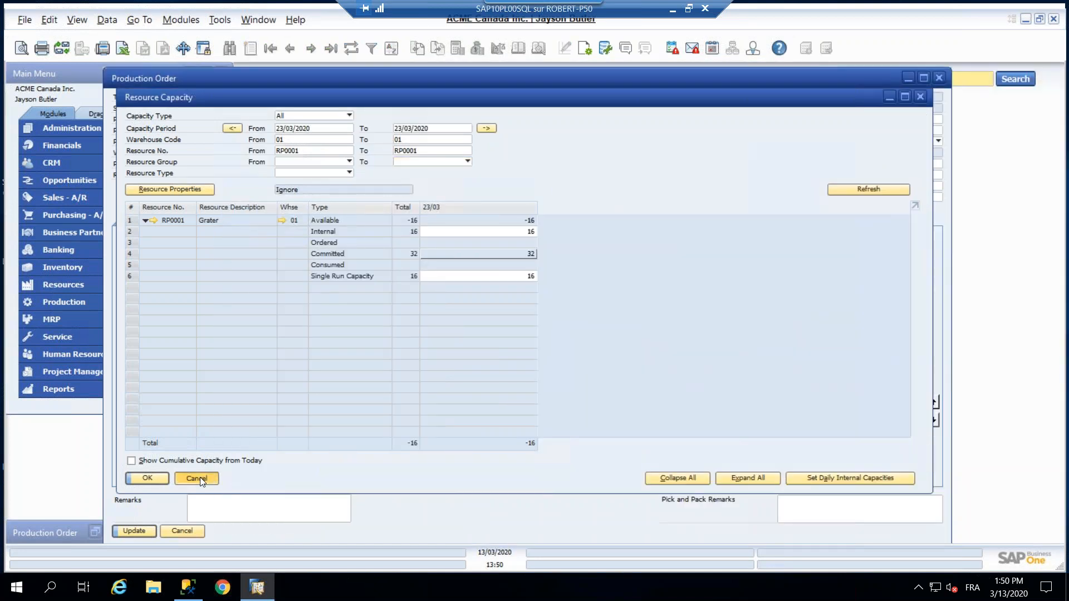
click(125, 530)
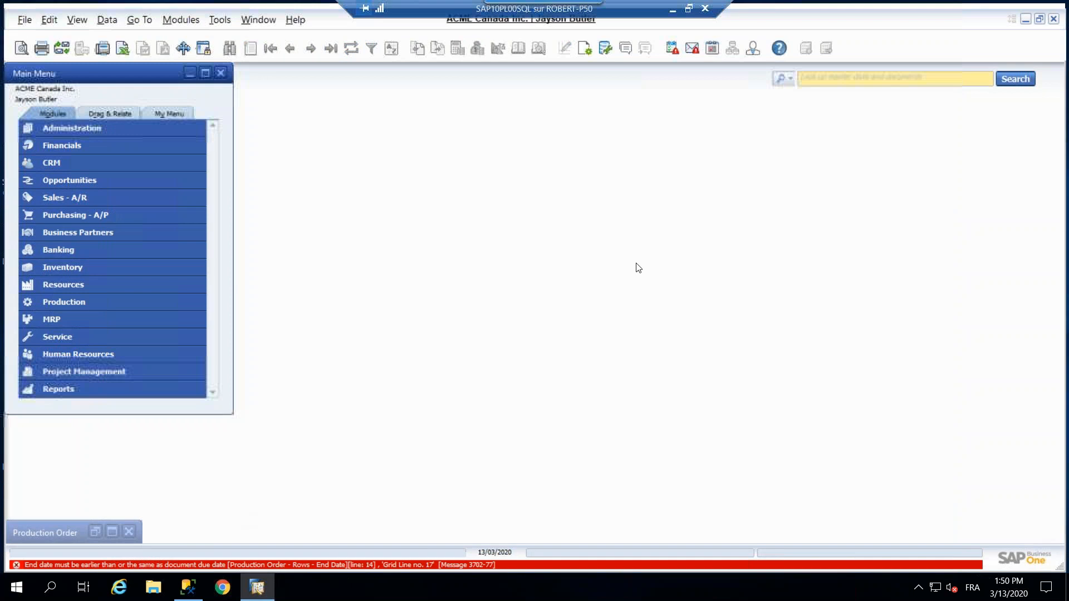
Display the resource capacity of the oven FOUR-01 in warehouse 01 for the period 13/03/2020 to 28/03/2020.
click(72, 286)
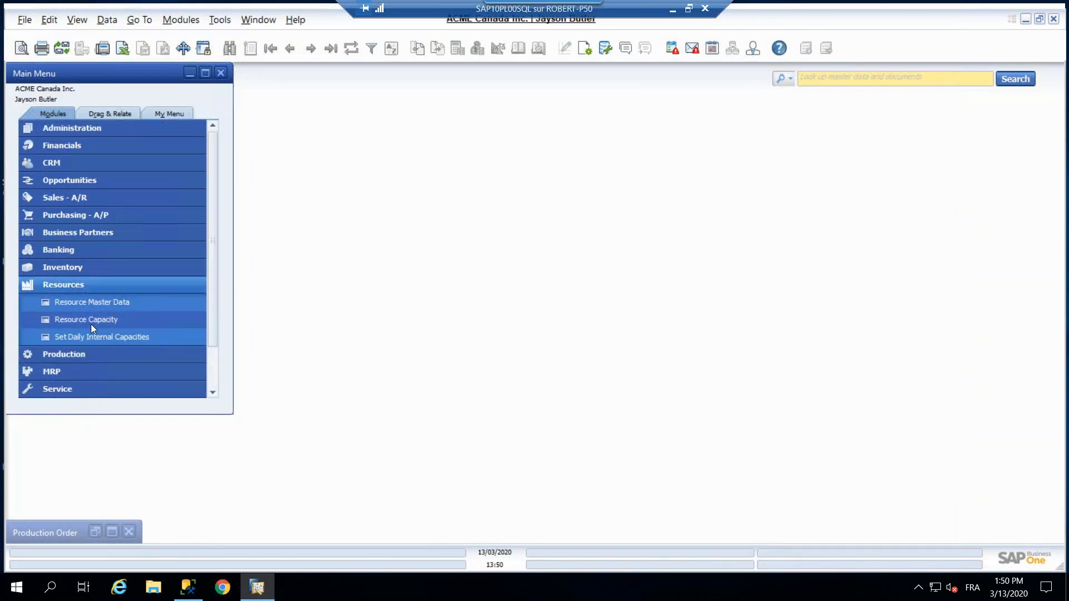
click(88, 320)
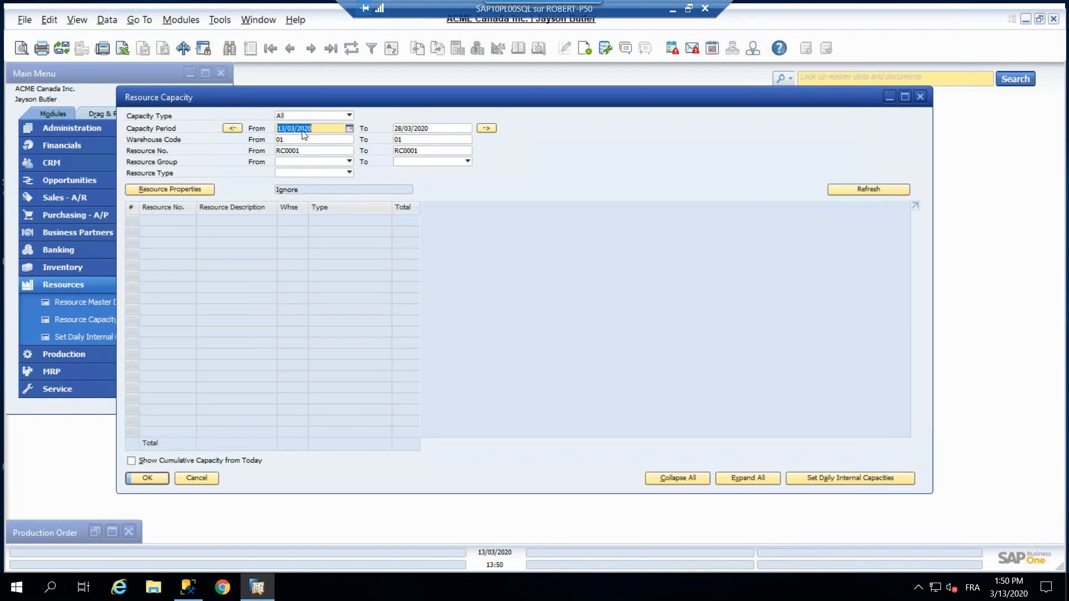
drag(336, 106, 399, 106)
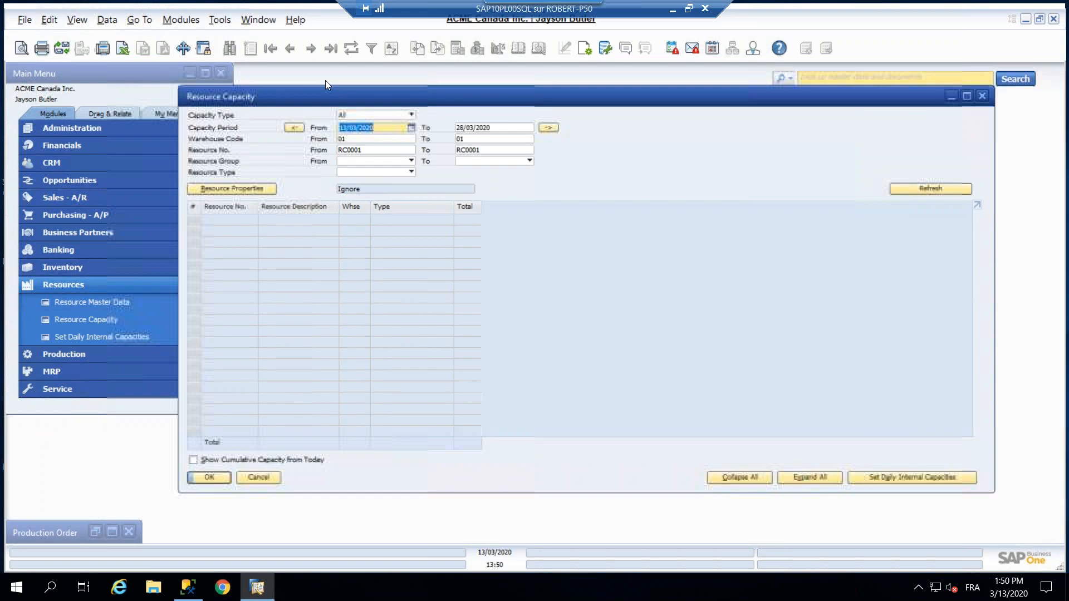
click(403, 151)
click(411, 149)
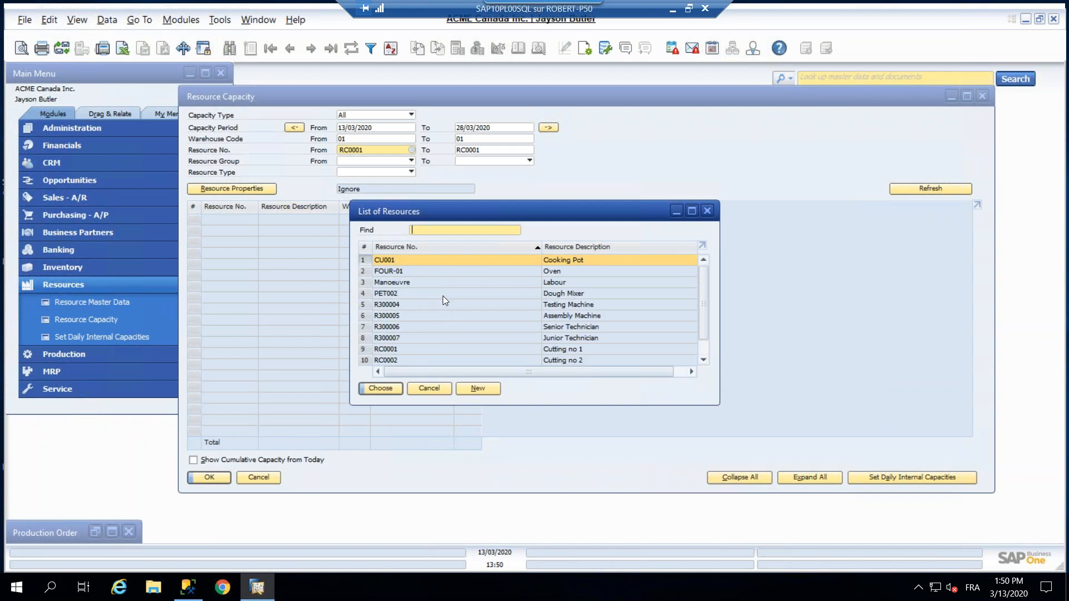
click(382, 271)
double_click(382, 271)
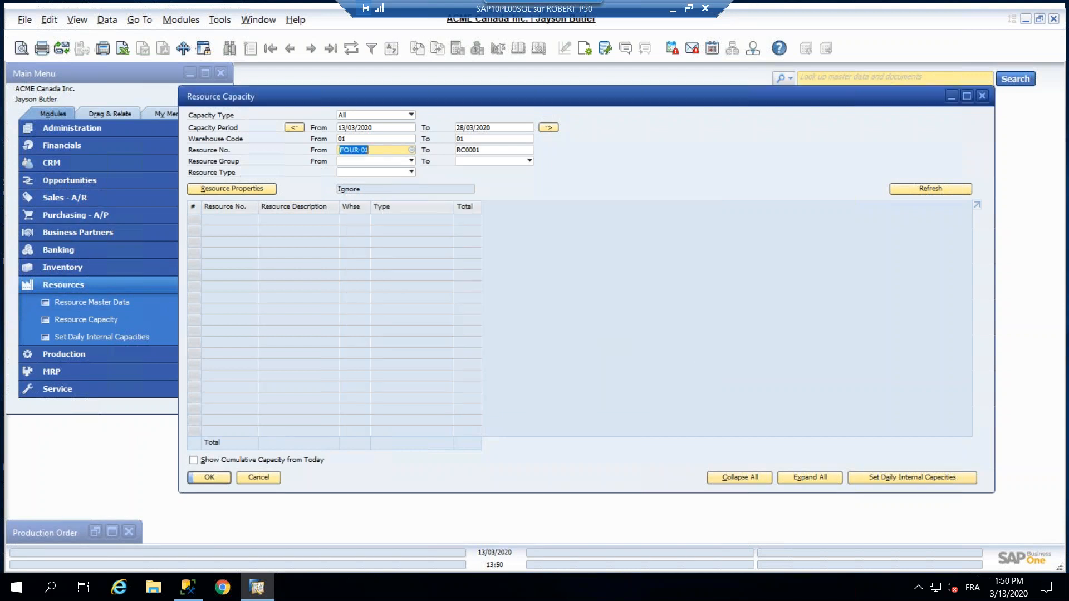
click(523, 150)
click(530, 150)
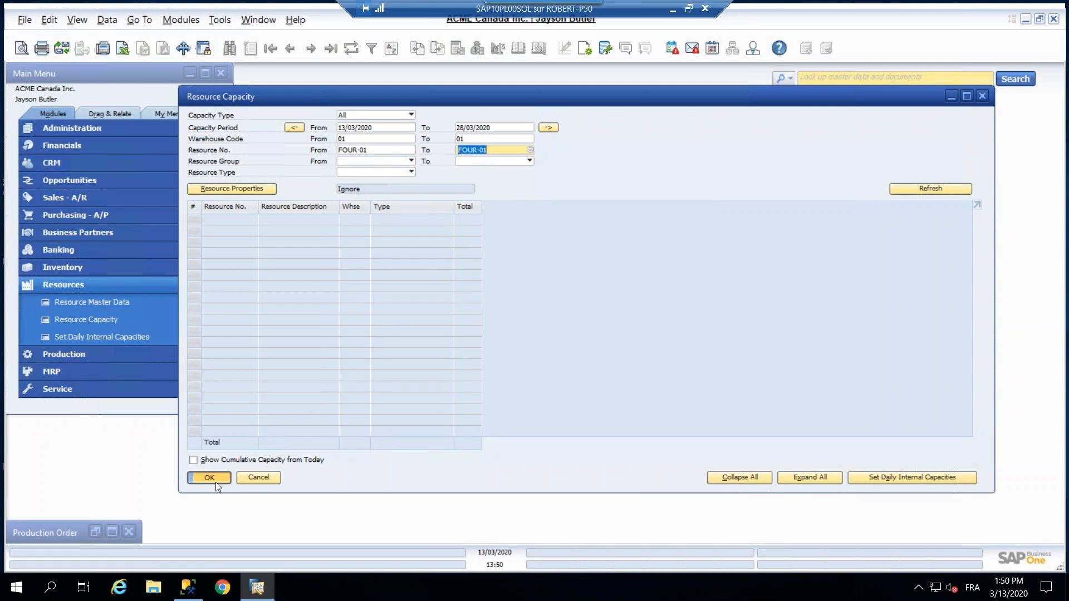
click(216, 481)
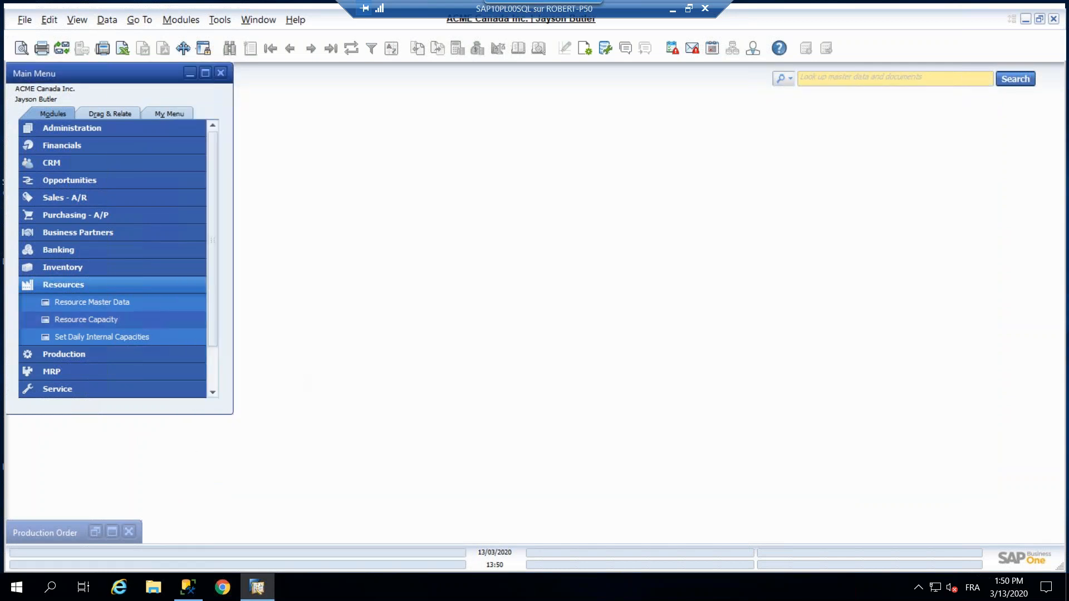
click(87, 319)
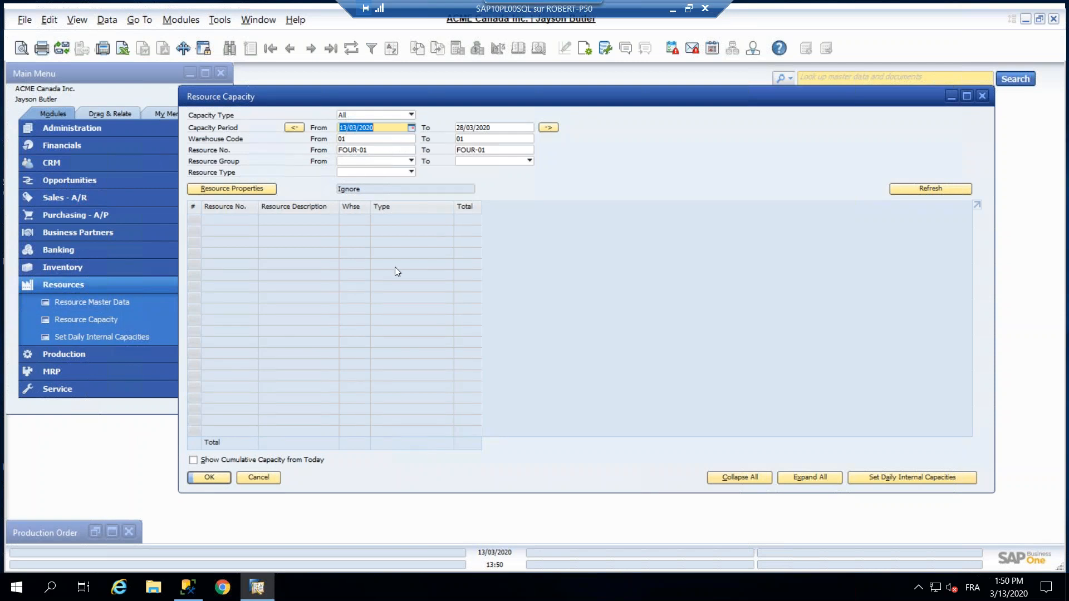
click(915, 190)
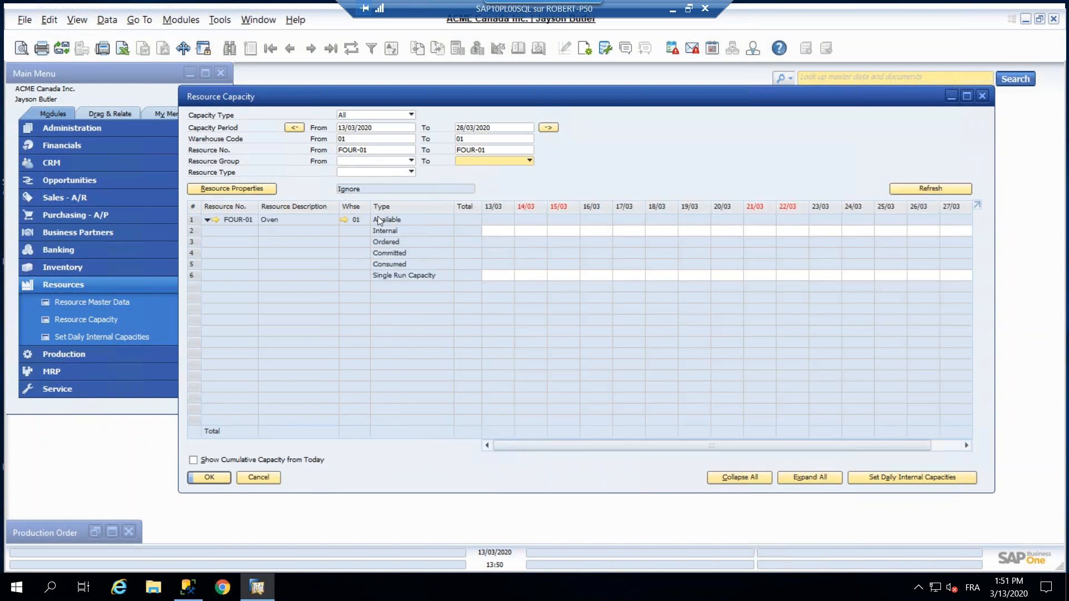
Change the resource range of the capacity report to the Grater, RP0001 to RP0001, and refresh the results.
click(409, 150)
click(412, 149)
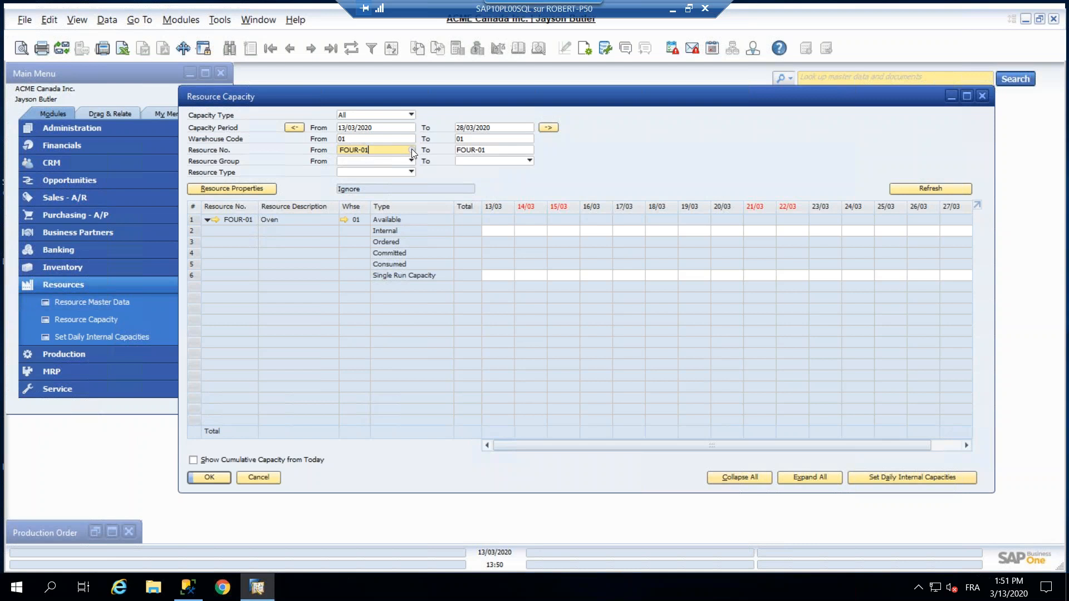
scroll(431, 342, down, 1)
click(406, 349)
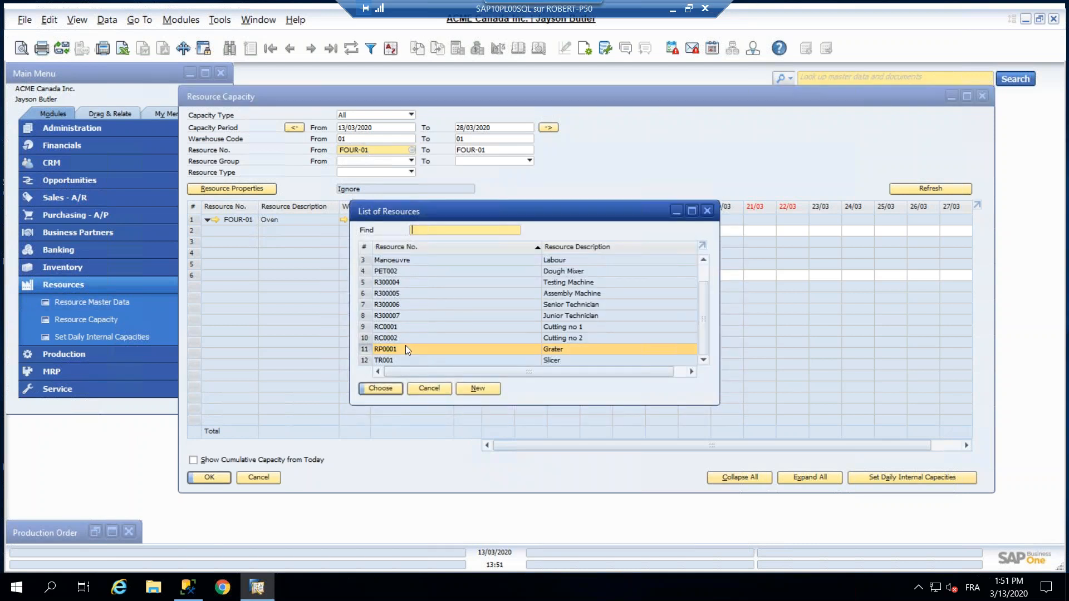
double_click(405, 349)
click(526, 152)
click(529, 149)
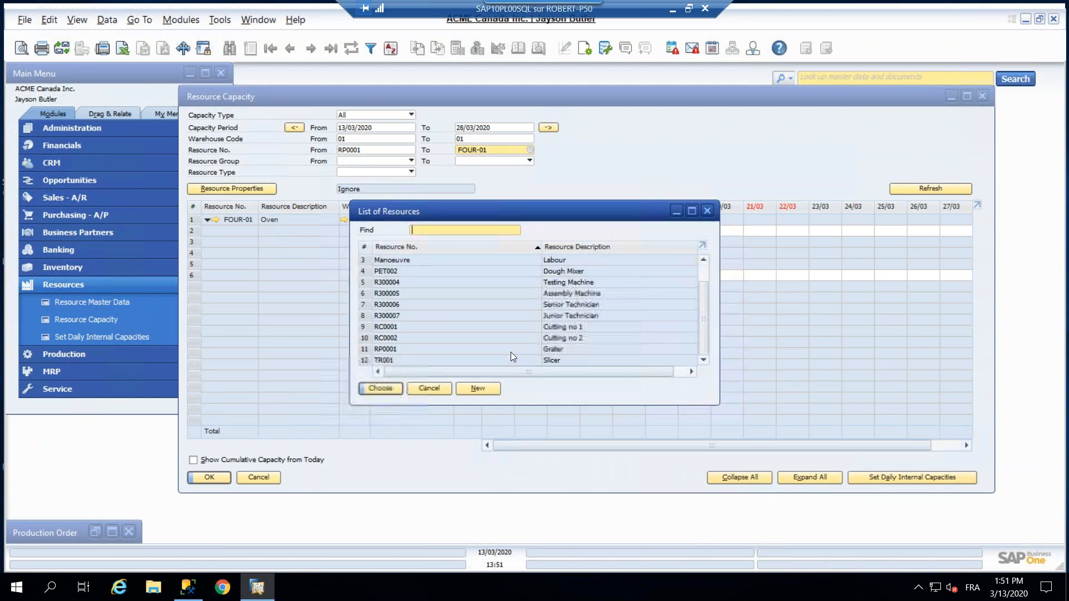
double_click(510, 352)
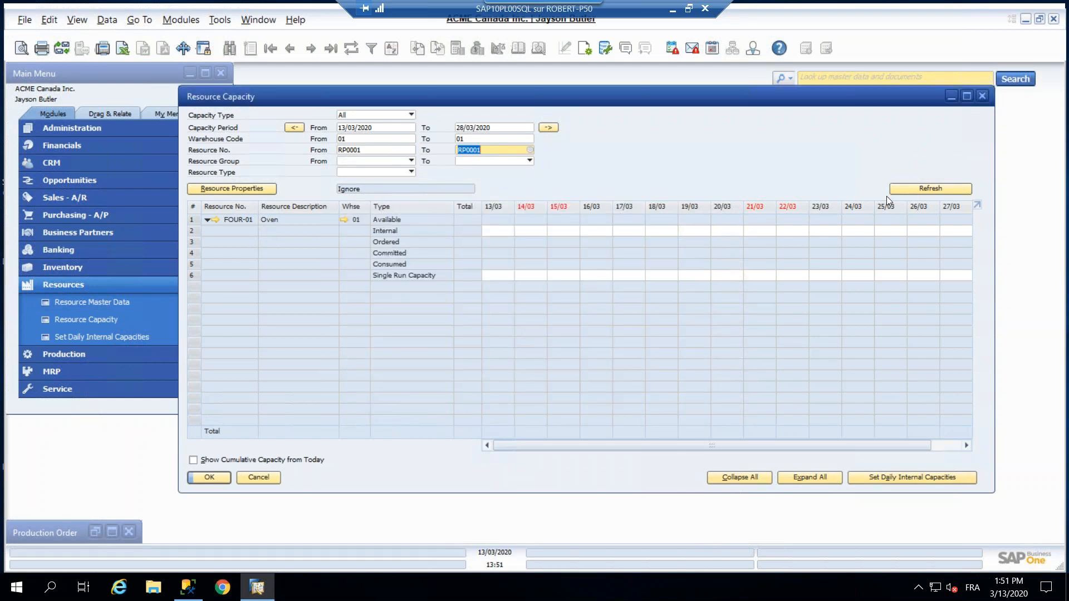
click(911, 193)
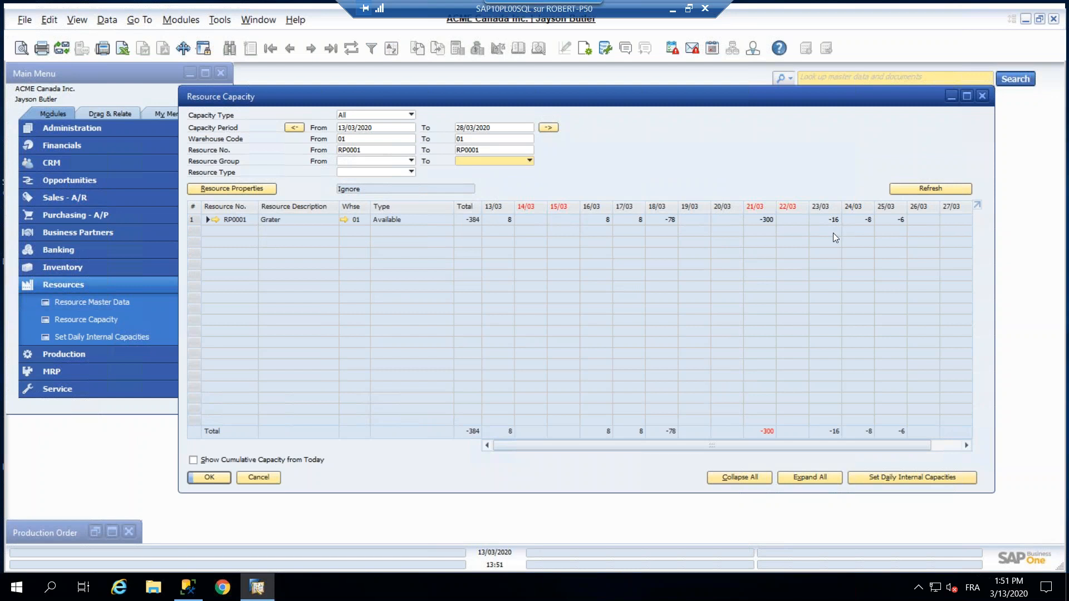
Expand the Grater's capacity rows and examine the details behind its committed capacity on 18/03/2020.
click(207, 220)
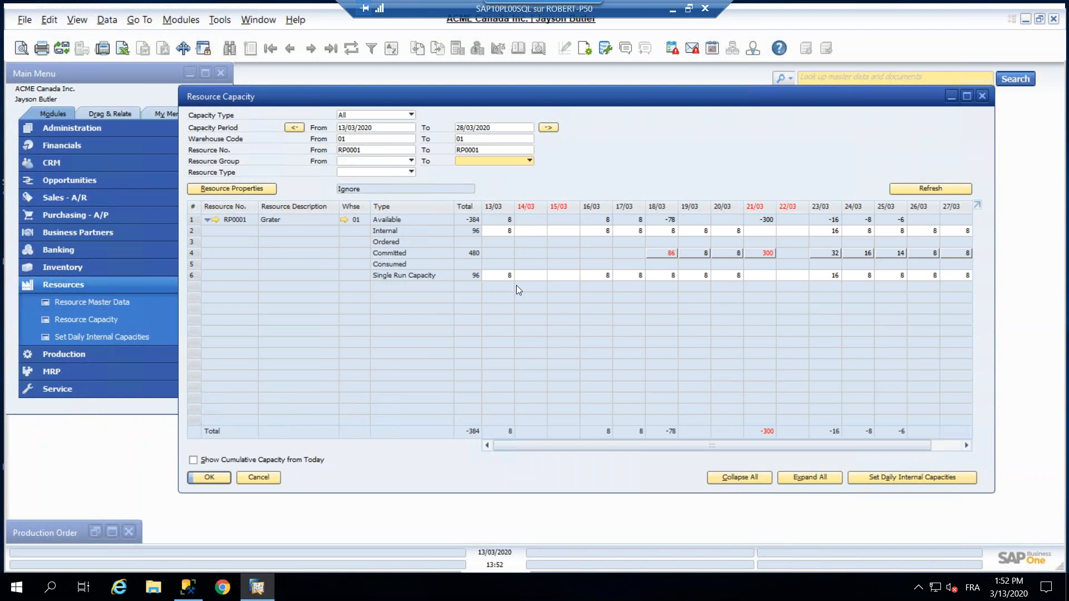
drag(378, 95, 334, 84)
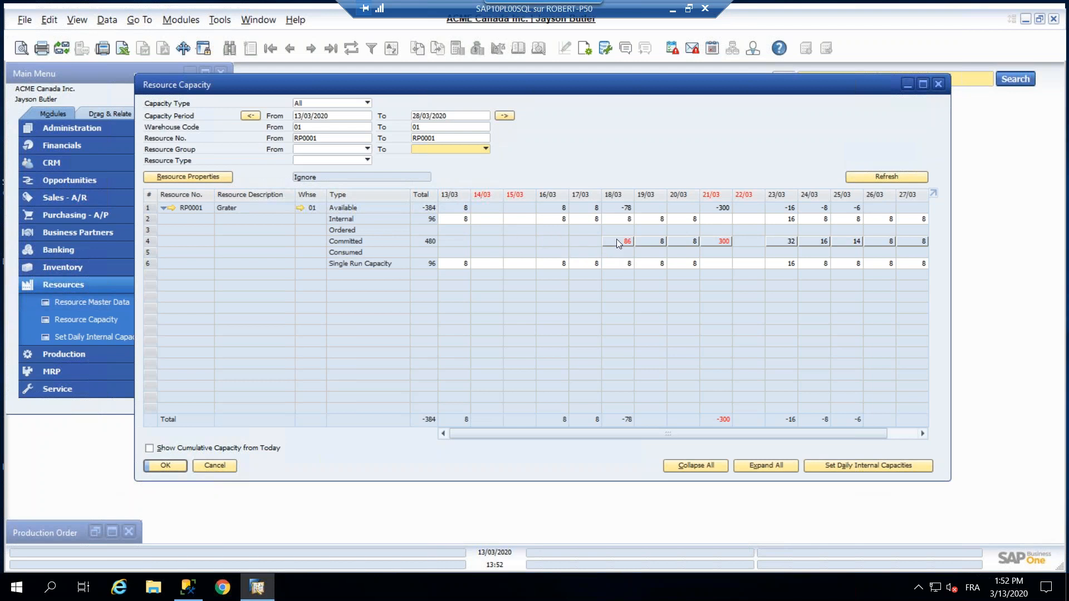
mouse_move(626, 249)
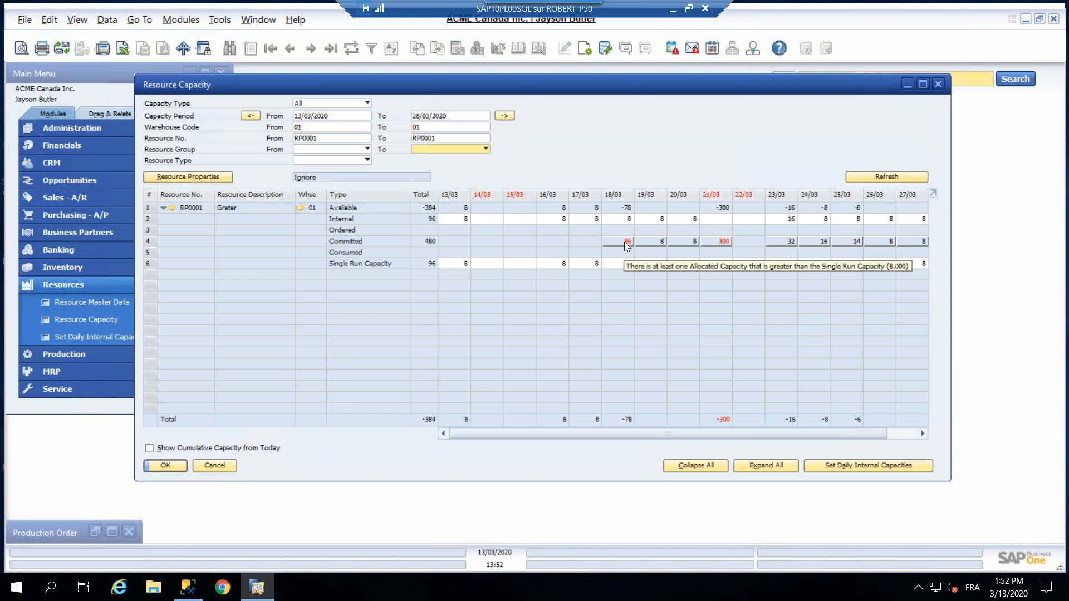
double_click(627, 243)
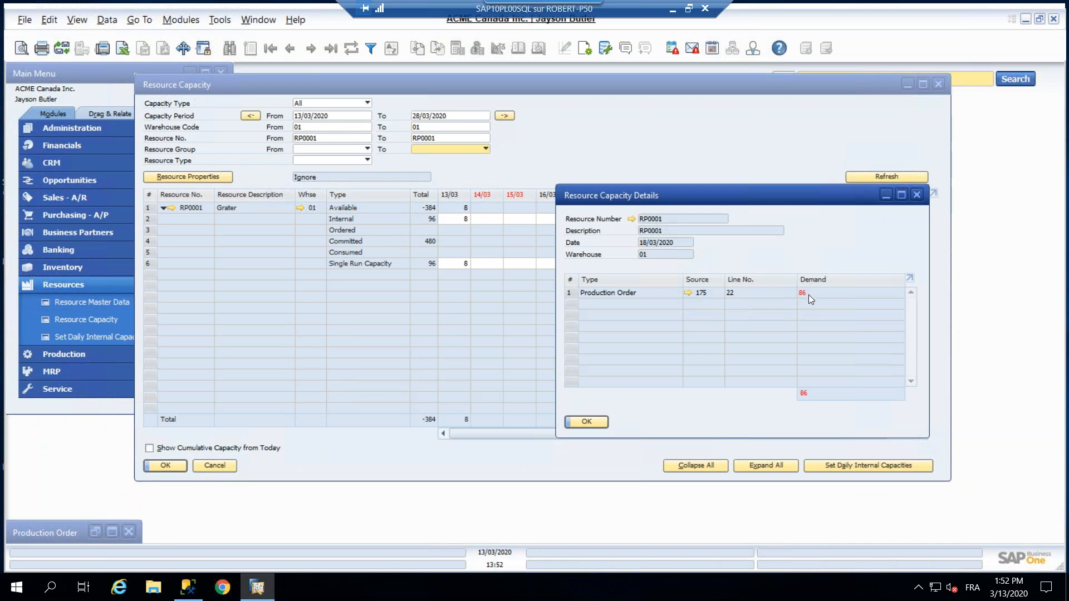
mouse_move(808, 295)
drag(610, 225, 529, 277)
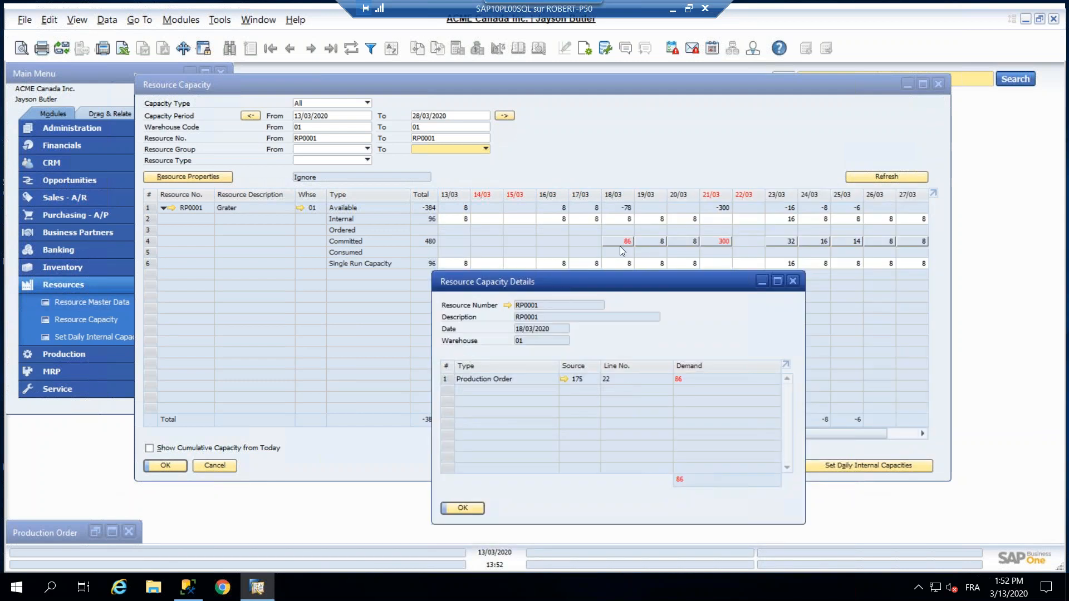
mouse_move(626, 243)
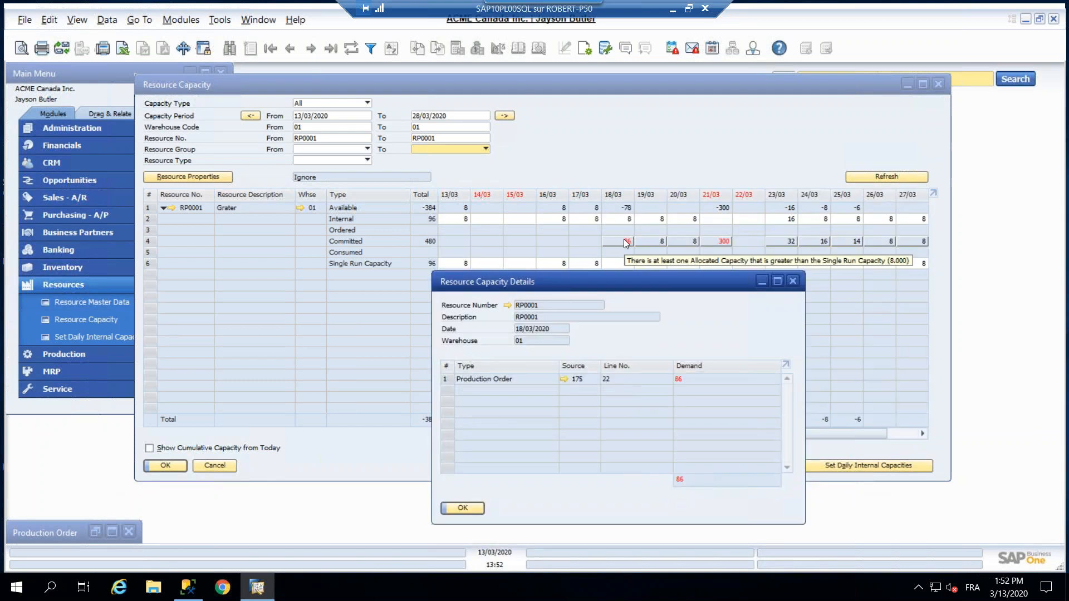
Open source production order 175 and try to start the Broyage stage on 13/03/2020, saving with the dates and resource allocation updated.
click(564, 379)
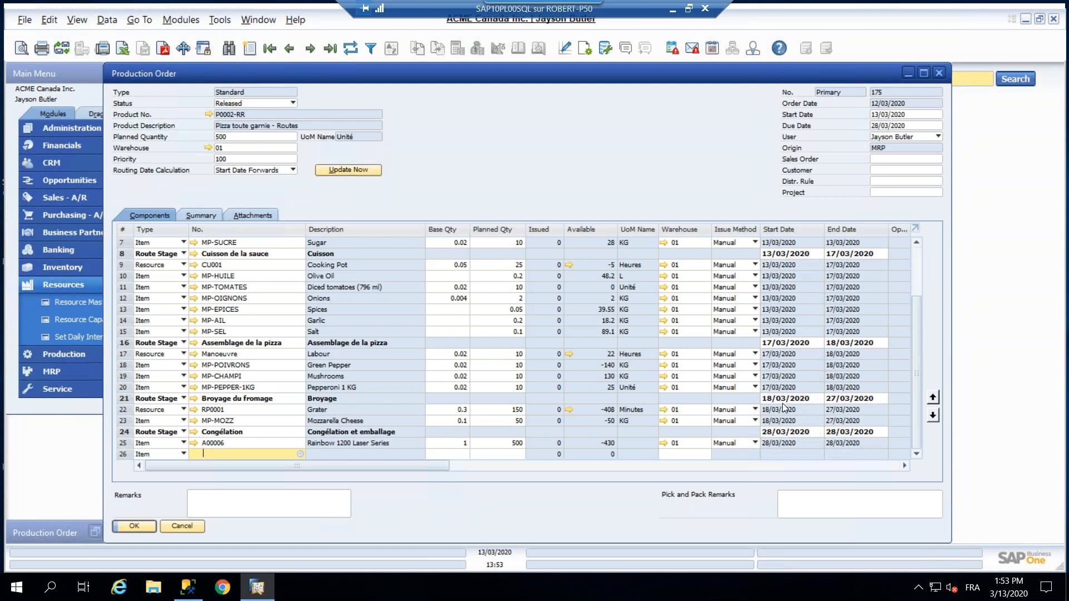
drag(769, 399, 760, 396)
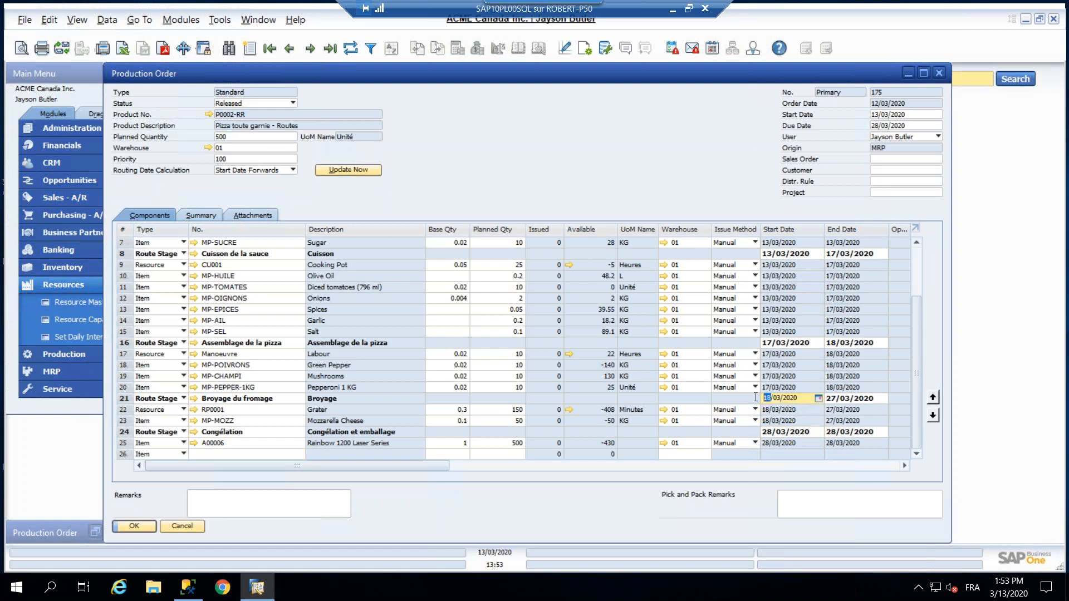
text(13)
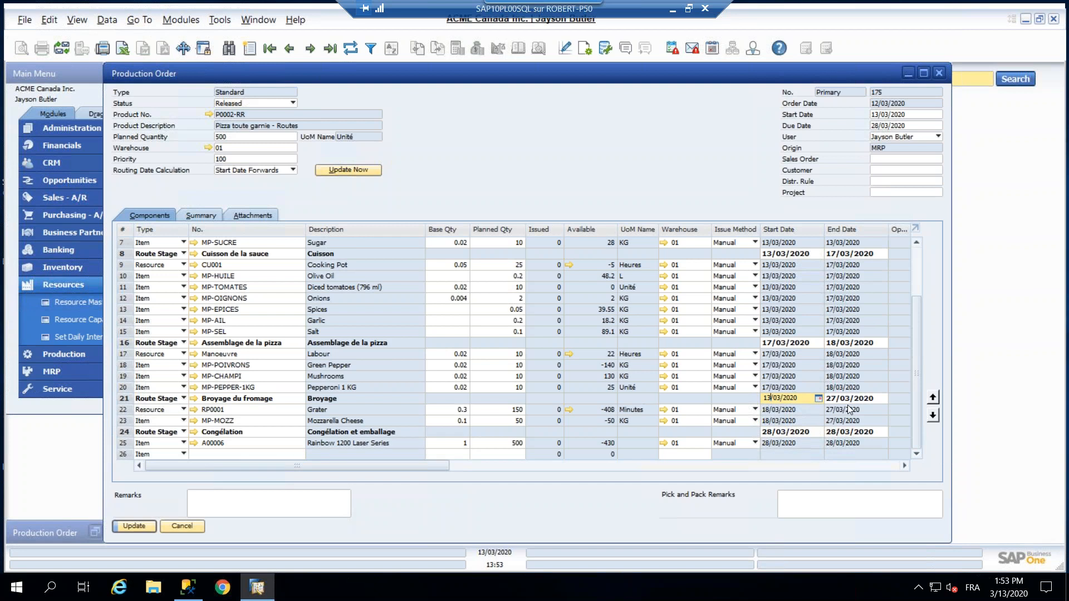
key(Tab)
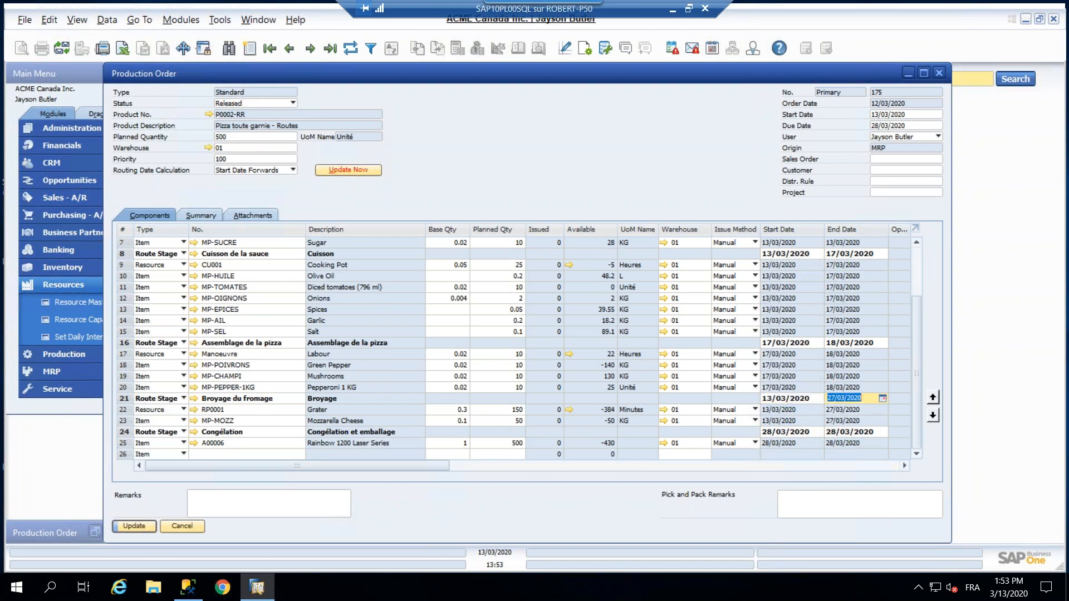
click(134, 527)
click(394, 311)
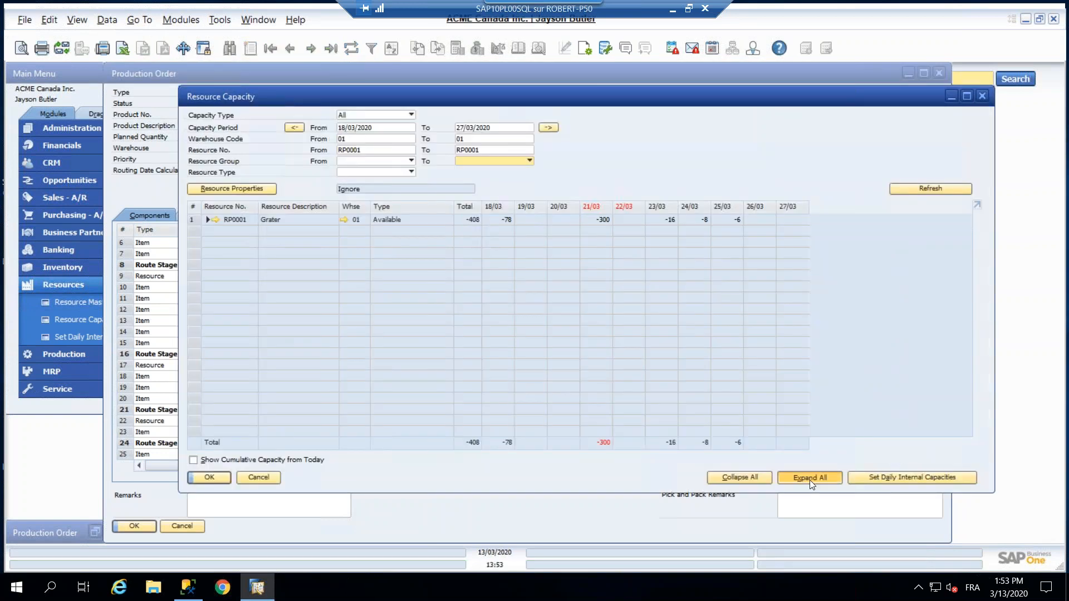
Expand the Grater's capacity report, start its period on 13/03/2020 and refresh the results.
click(809, 478)
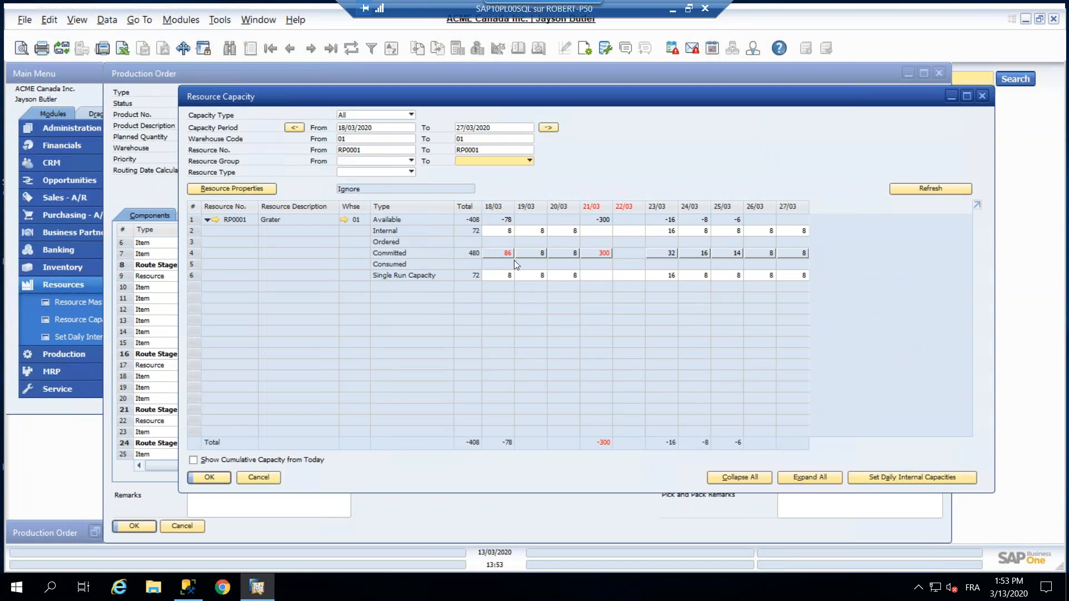
click(397, 128)
text(13)
key(Tab)
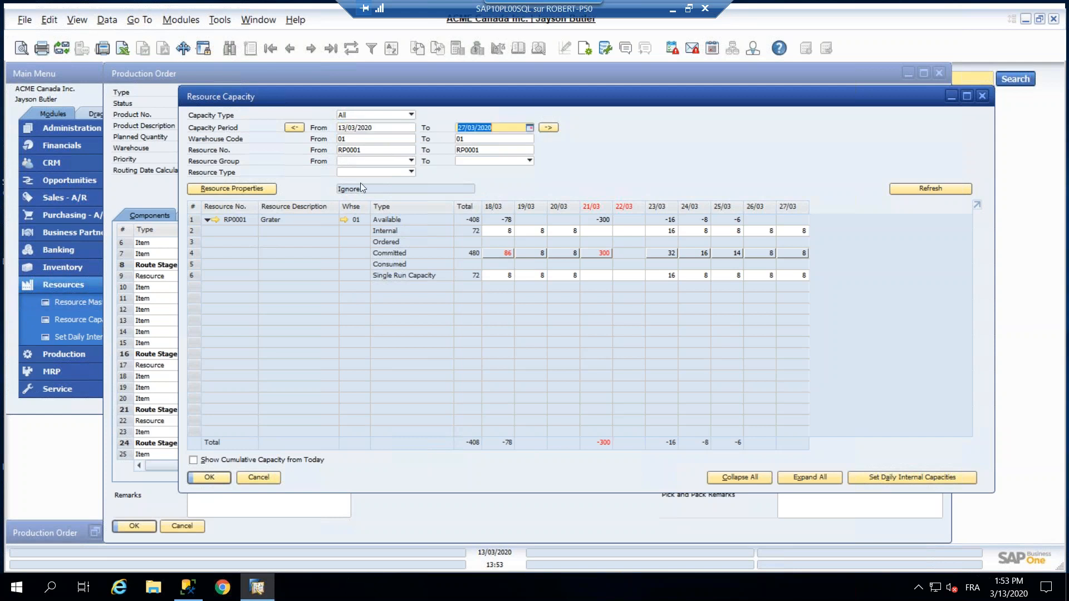
click(493, 138)
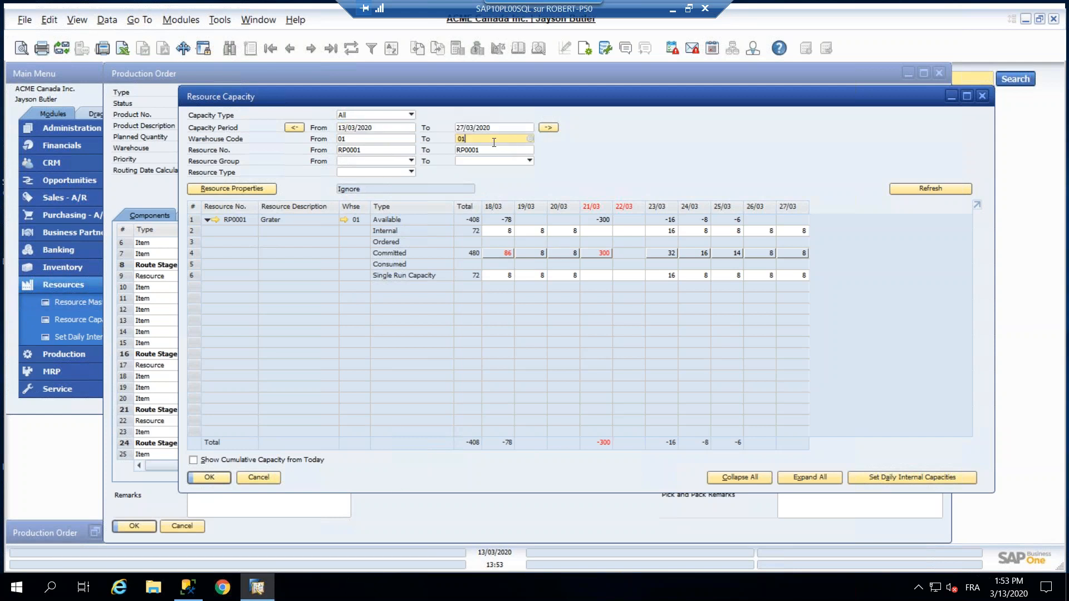
click(913, 186)
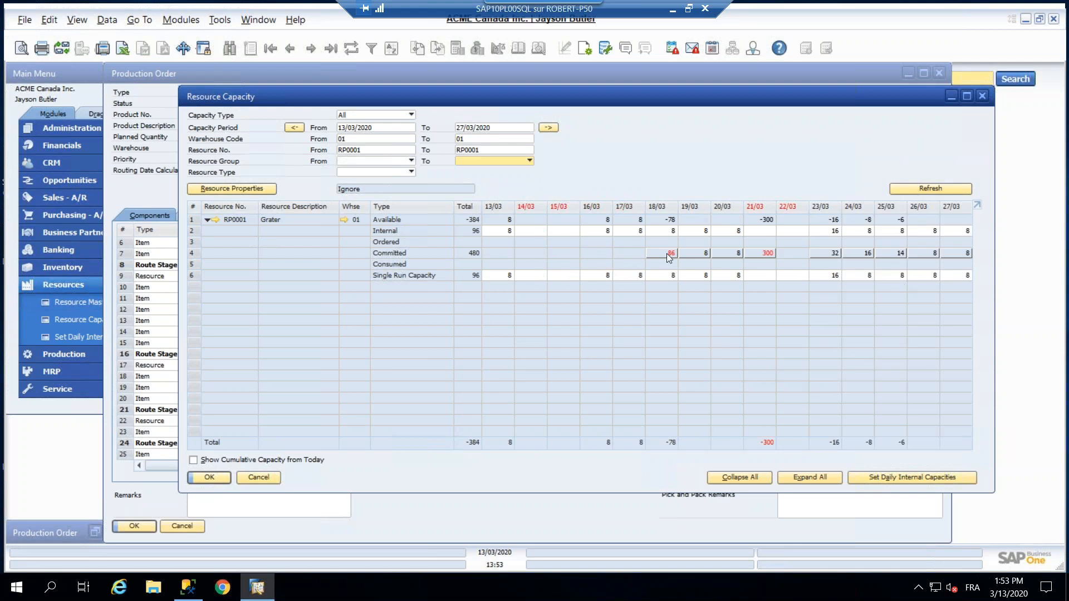
Through the 18/03 commitment, set the Broyage stage's start date in order 175 to 13/03/2020 and save without updating dates and resource allocation.
mouse_move(669, 258)
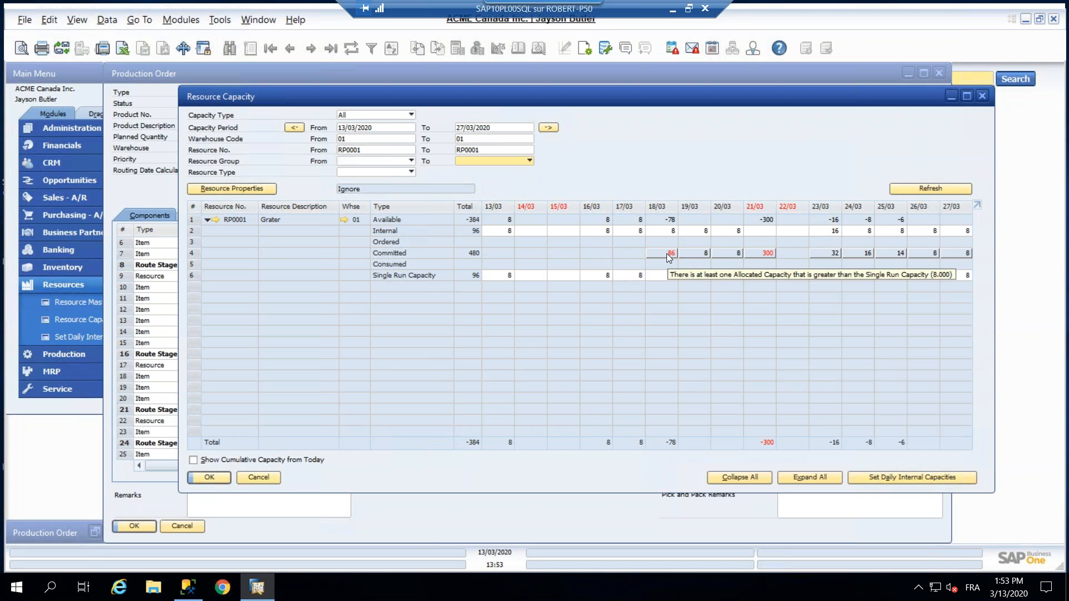
double_click(668, 253)
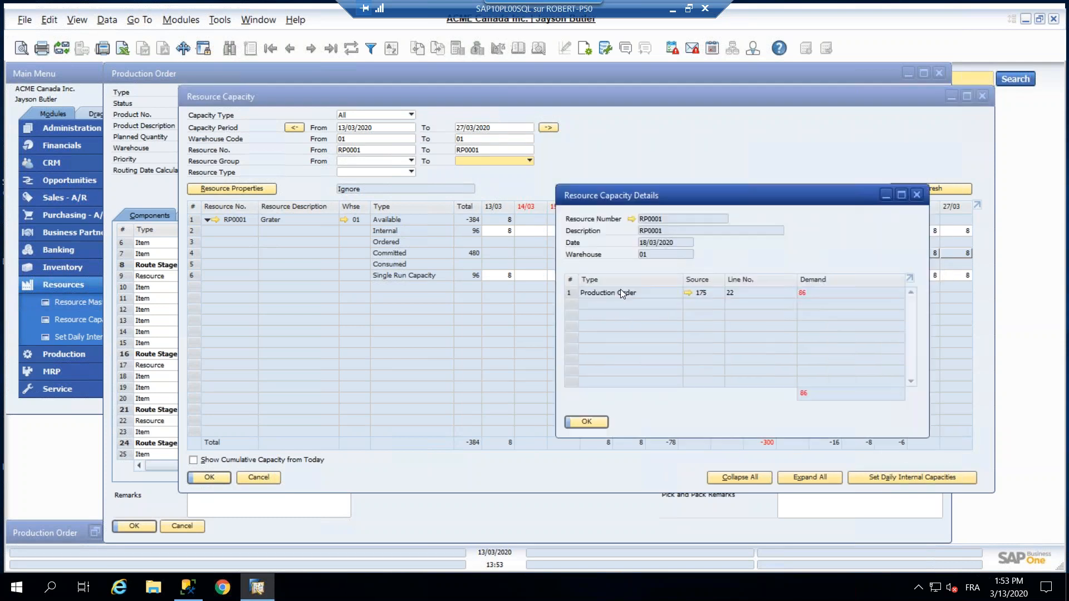
click(688, 292)
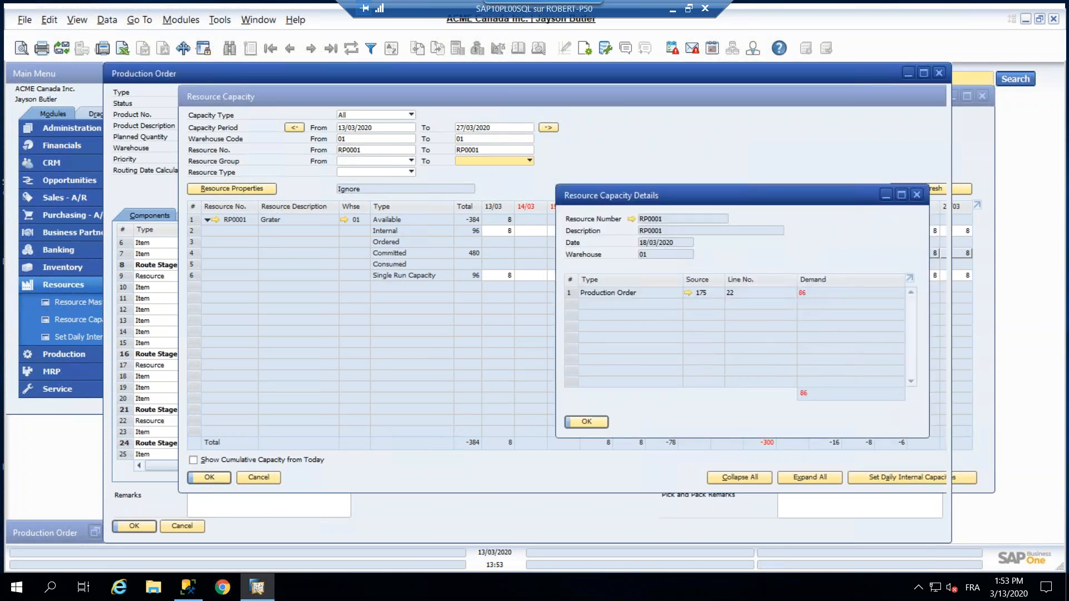
scroll(693, 311, down, 2)
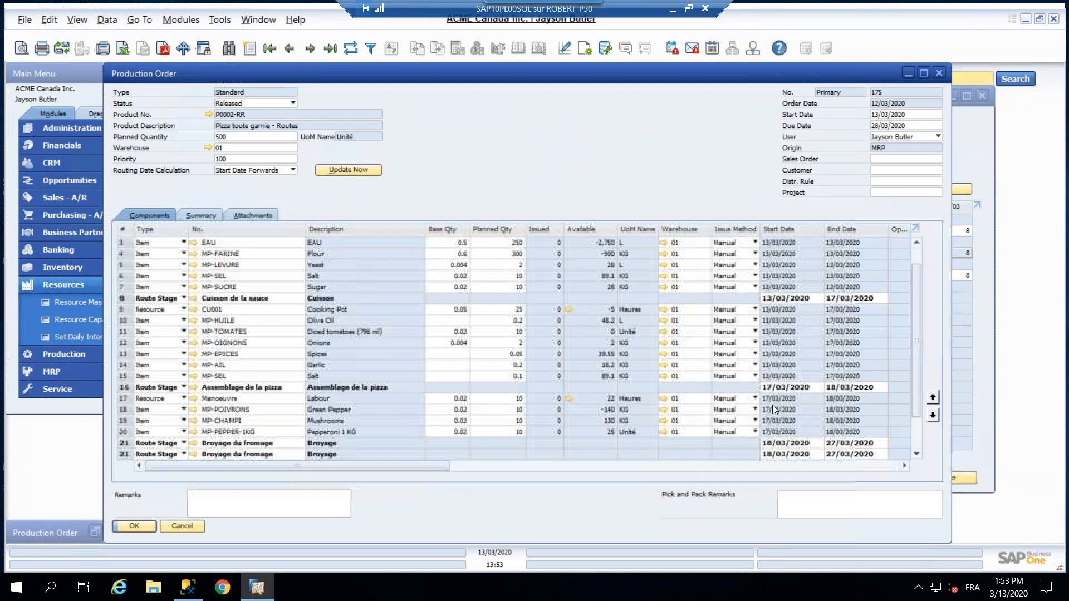
scroll(771, 418, down, 1)
drag(773, 398, 762, 399)
text(13)
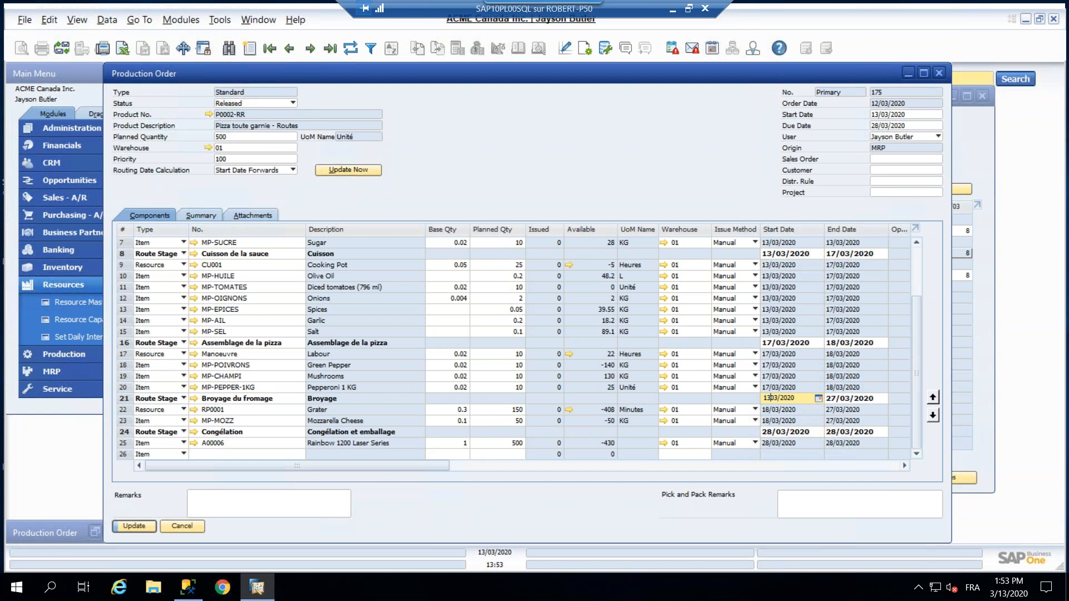
click(132, 526)
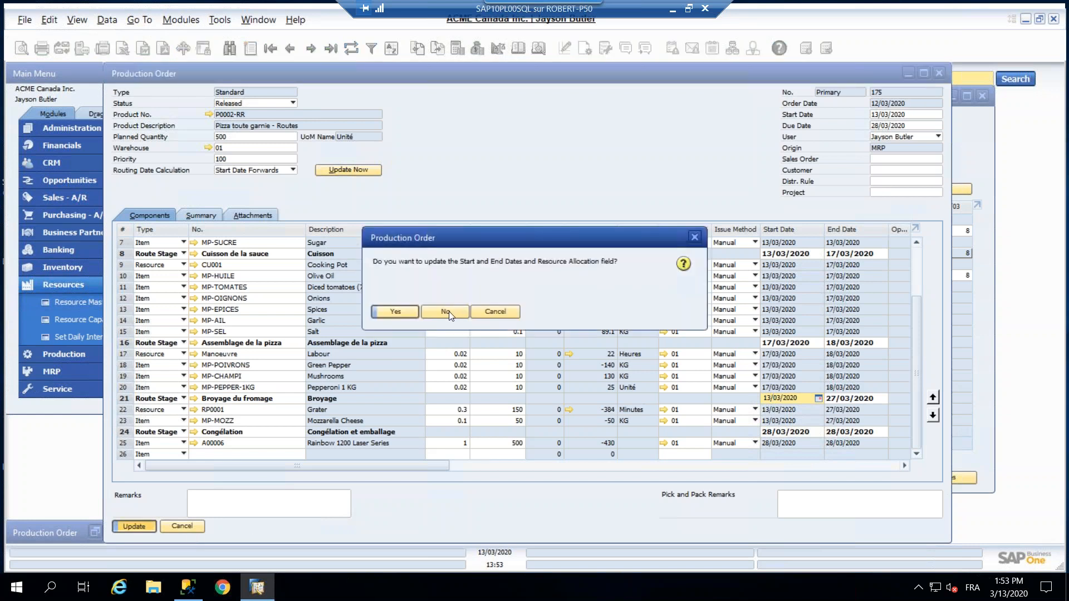
click(449, 311)
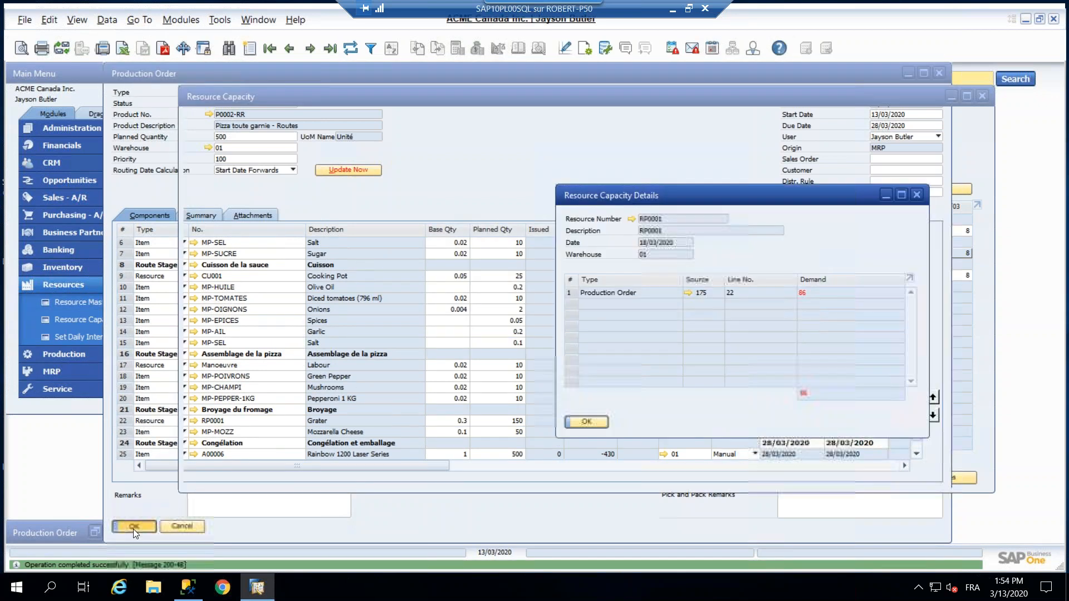
Close the capacity details, refresh the report, and review the Grater's general master data and its warehouse capacity data.
click(587, 419)
click(920, 190)
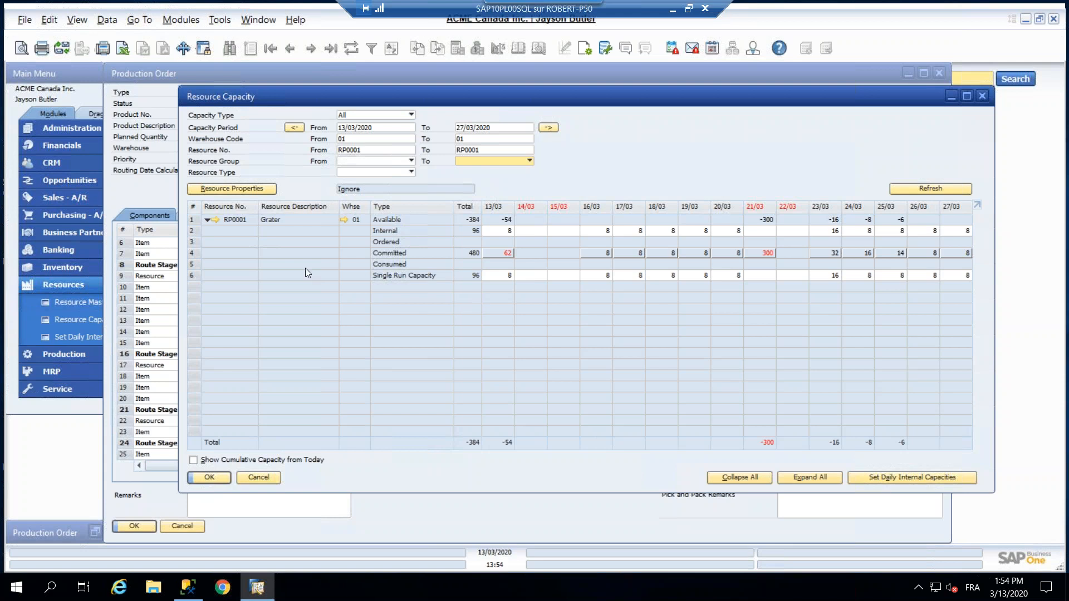
click(213, 221)
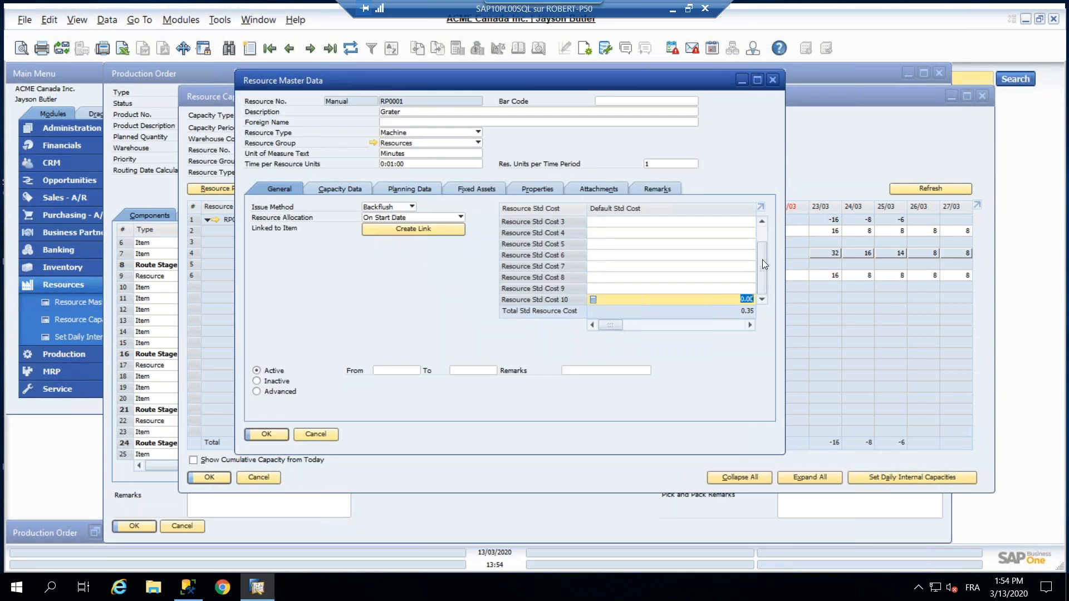
drag(762, 262, 761, 231)
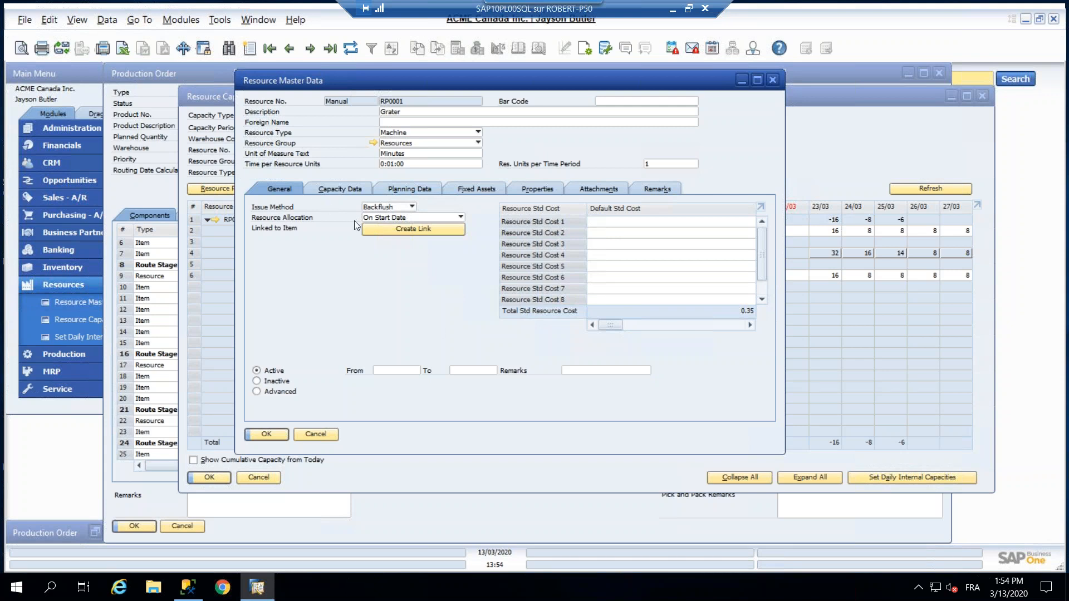
click(336, 189)
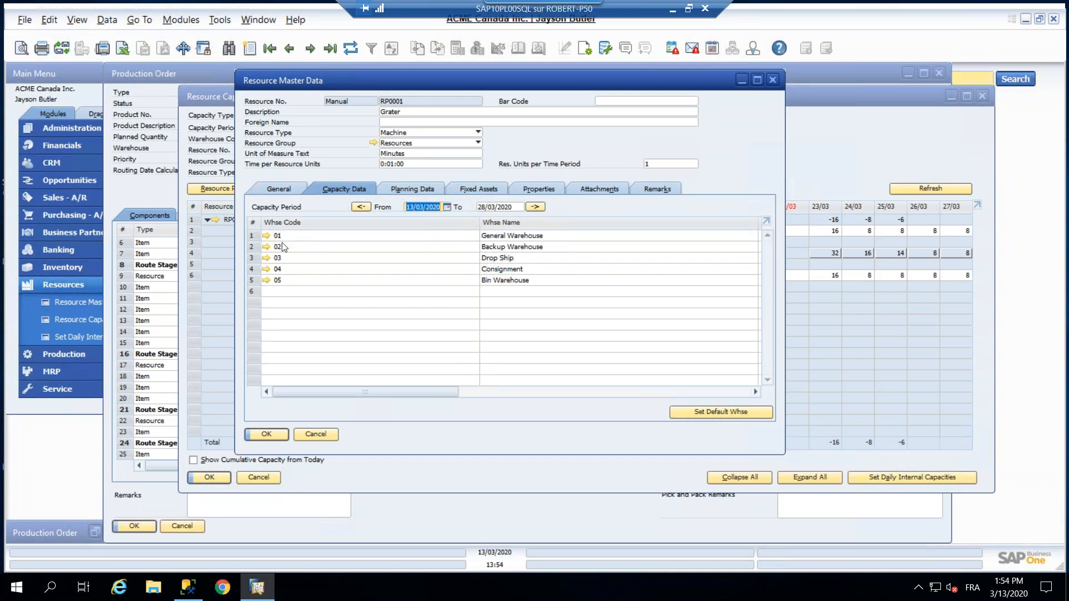
In the Grater's planning data, set the shifts to 2 for Monday through Saturday, then save and close the resource master data.
click(400, 191)
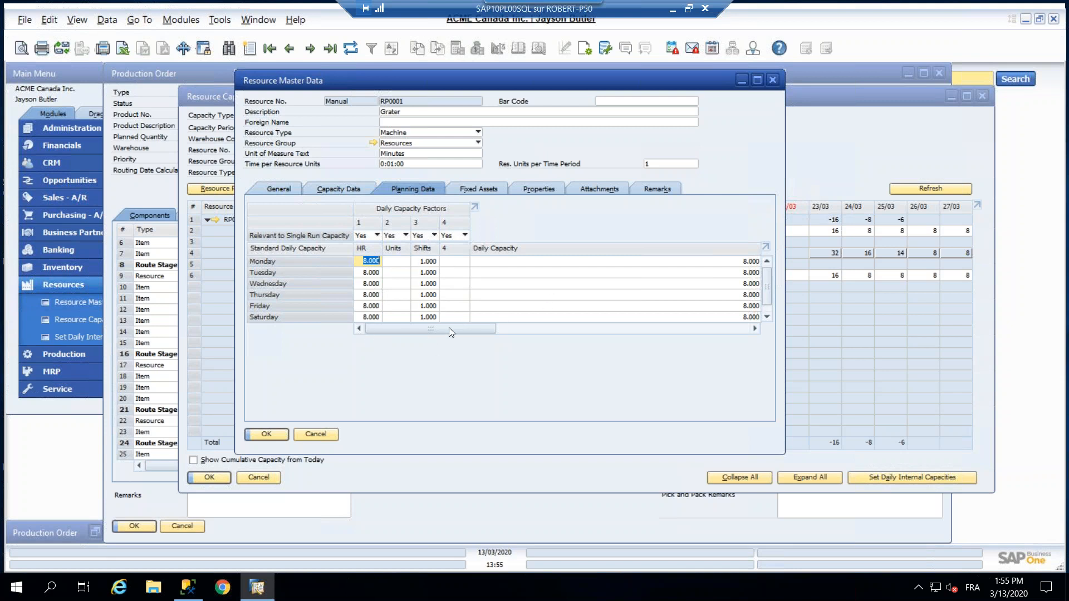
click(427, 261)
text(2)
key(Down)
text(2)
key(Down)
text(2)
key(Down)
text(2)
key(Down)
text(2)
key(Down)
text(2)
key(Up)
key(Up)
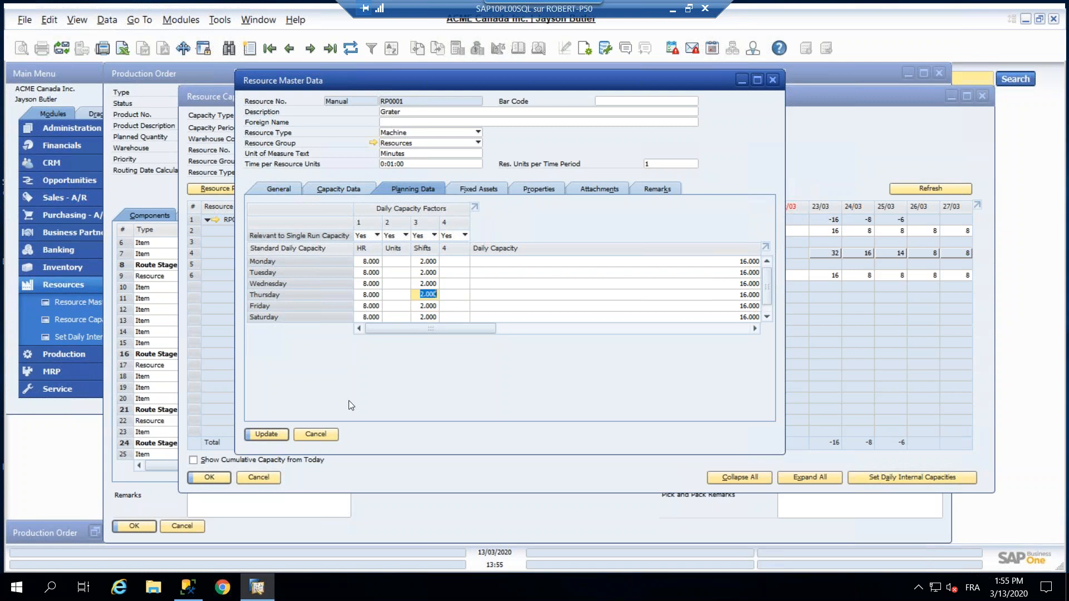
click(266, 434)
drag(430, 329, 399, 336)
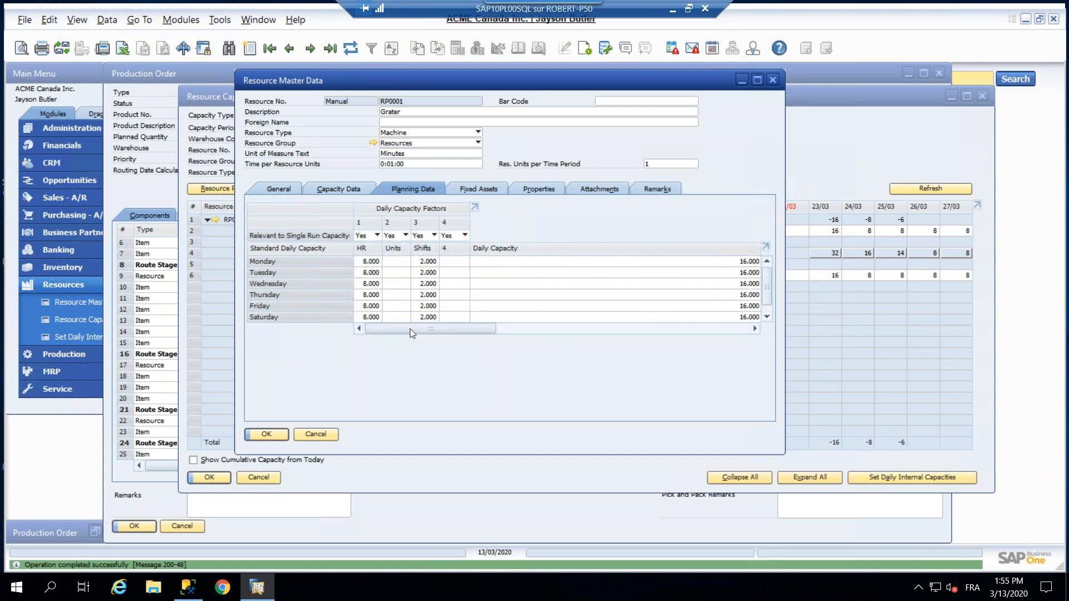
click(266, 434)
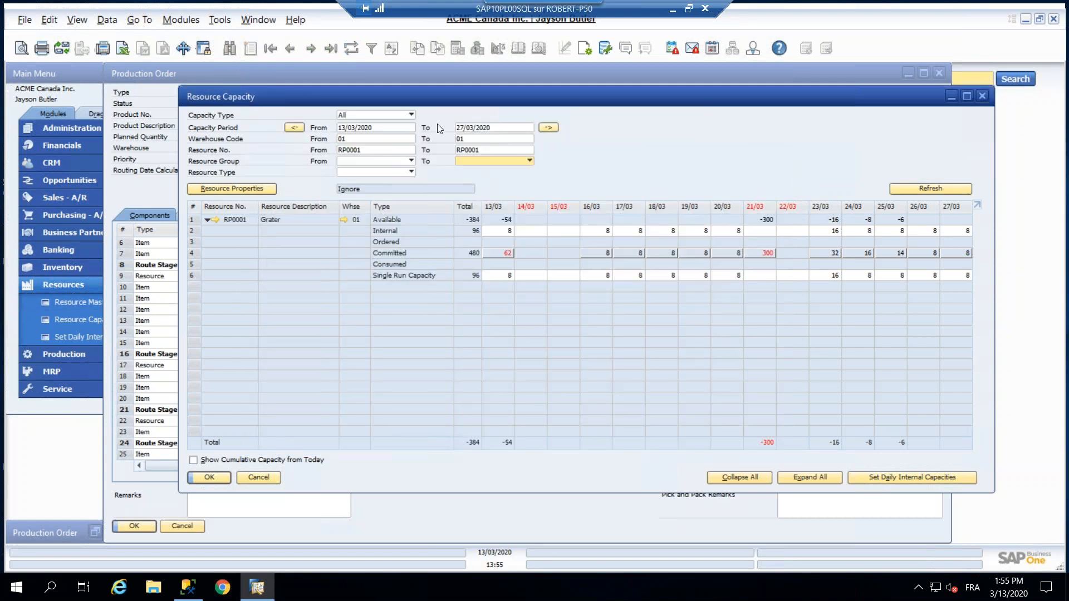
End the capacity report period on 21/03/2020, refresh it, and update the Grater's Monday-to-Friday daily internal capacities from its planning data.
click(463, 128)
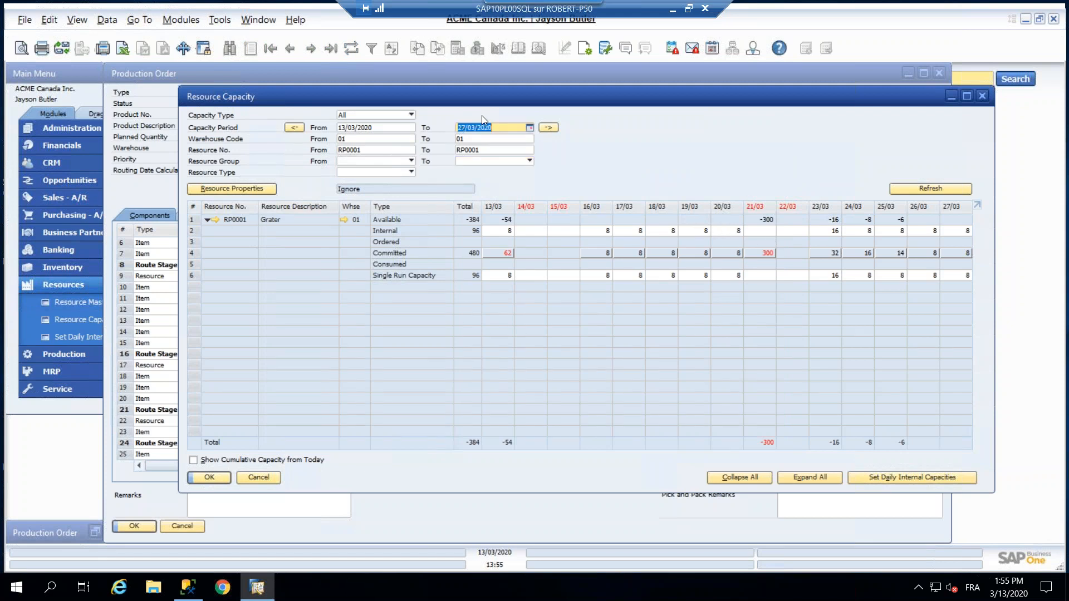
drag(465, 127, 451, 127)
text(21)
click(488, 140)
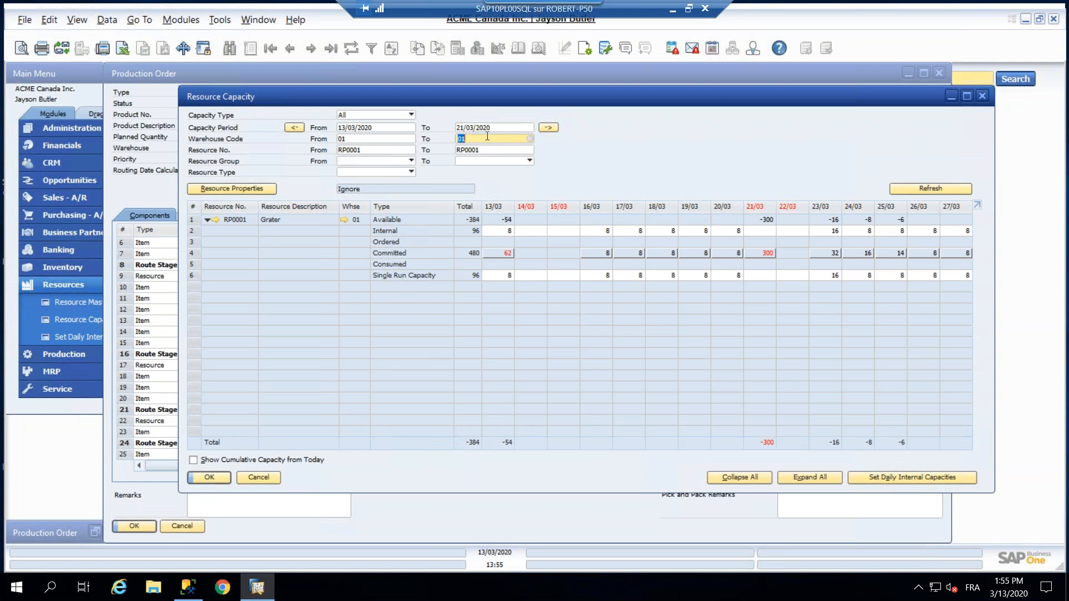
click(930, 189)
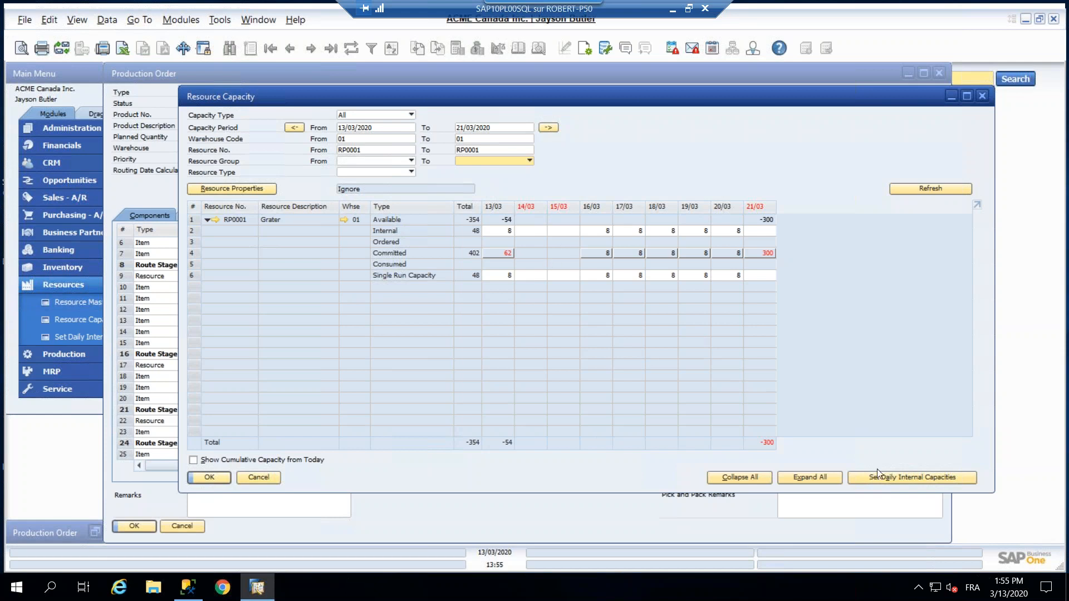
click(911, 484)
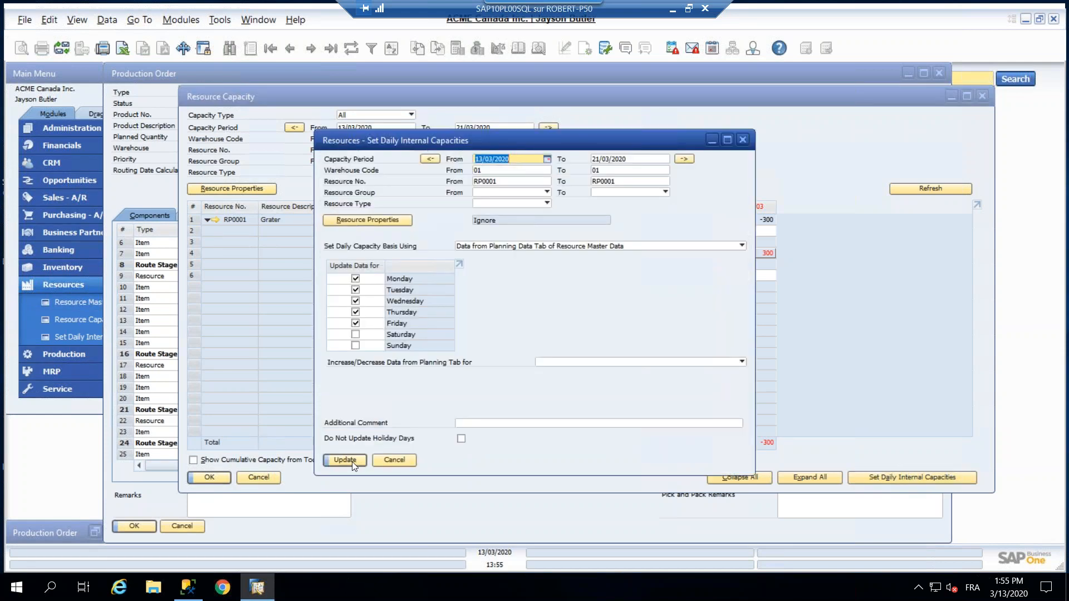
click(352, 463)
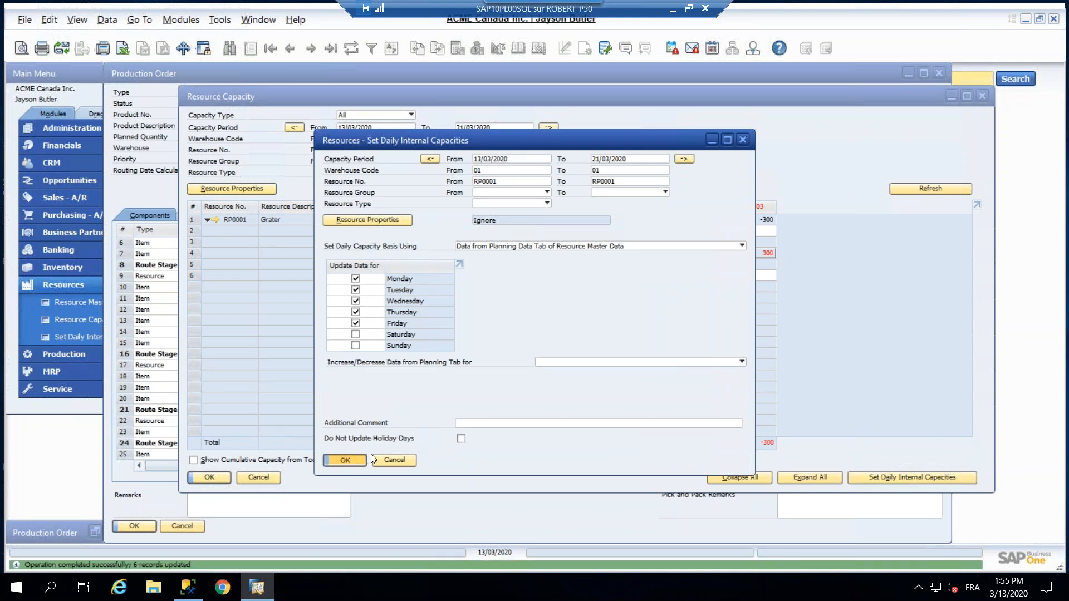
Close the daily internal capacities window, set the end month of the report's capacity period to 04, and close that report.
click(364, 458)
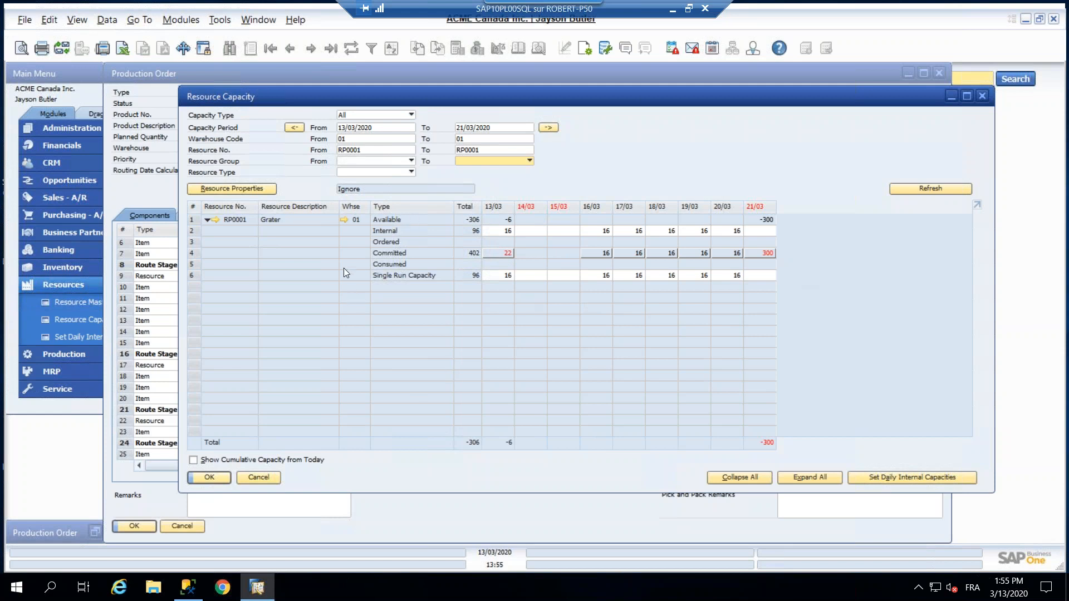
double_click(461, 130)
double_click(473, 128)
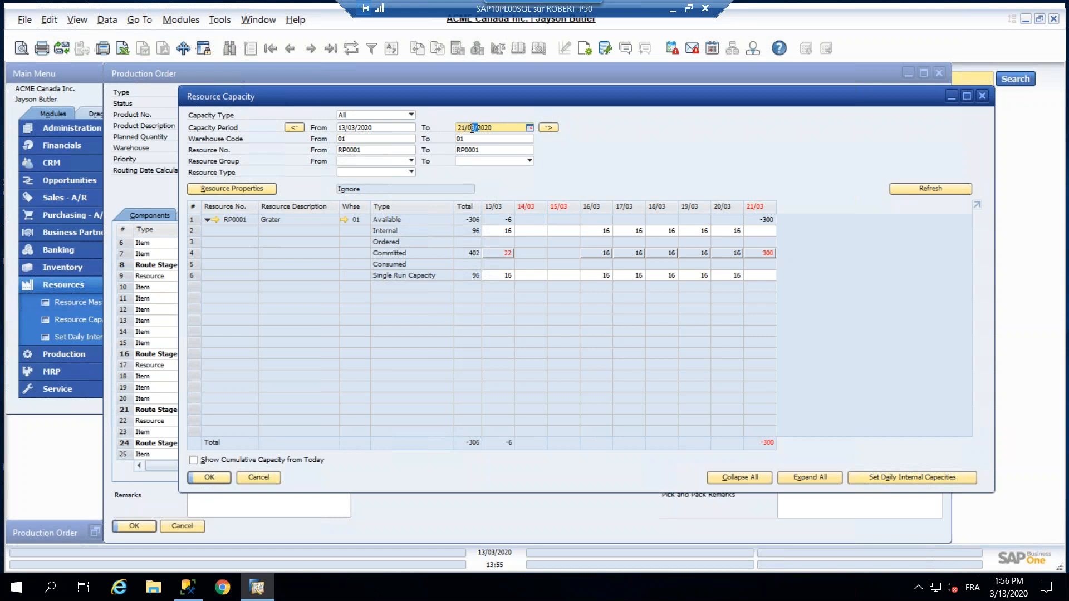
text(04)
click(224, 478)
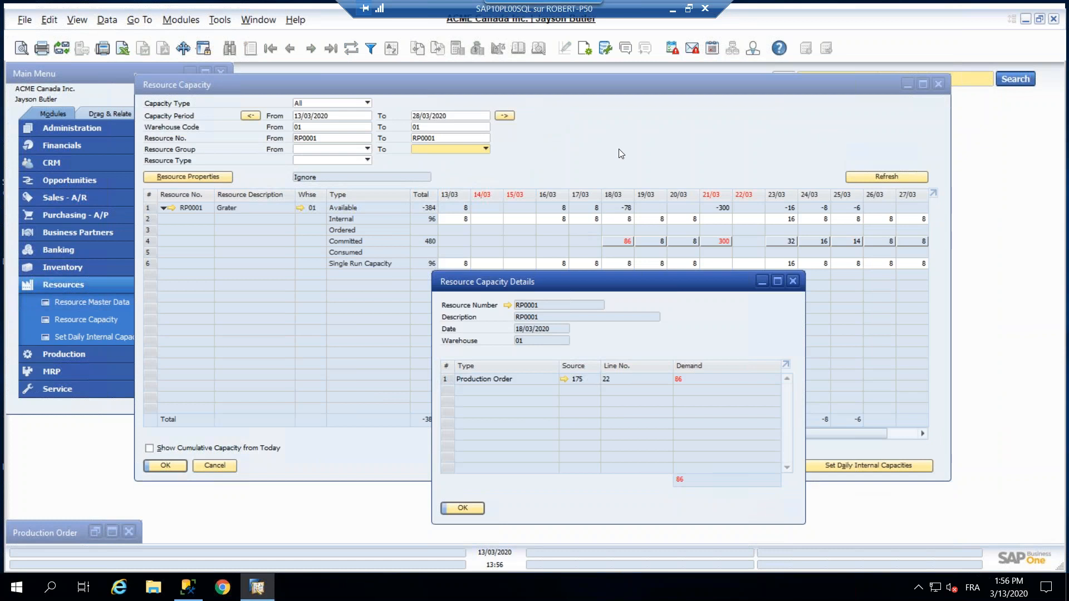
Refresh the remaining capacity report for 13/03/2020 to 28/03/2020 and review the Grater's daily capacities through the end of the period.
click(619, 149)
click(883, 176)
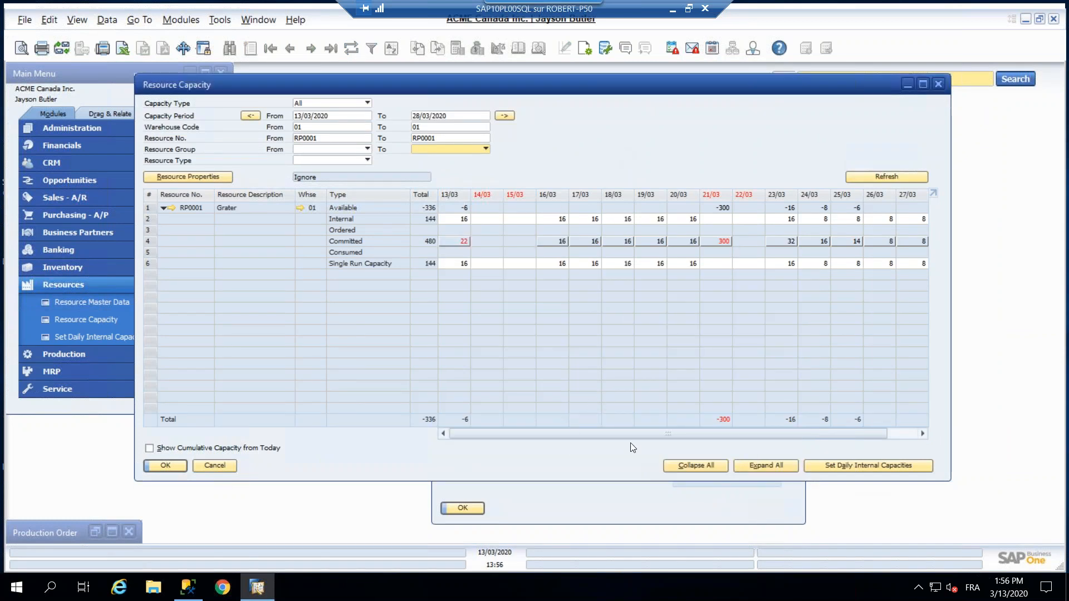
drag(630, 438, 709, 442)
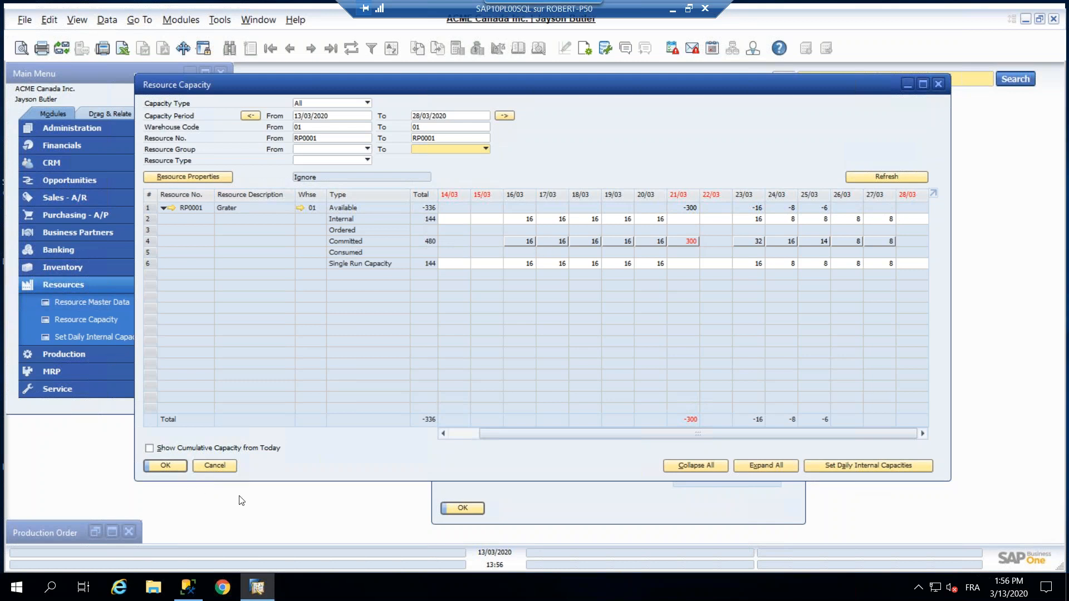
Close the capacity report, its details and the production order, and minimize SAP Business One and the remote session to return to the PowerPoint presentation.
click(215, 466)
click(793, 282)
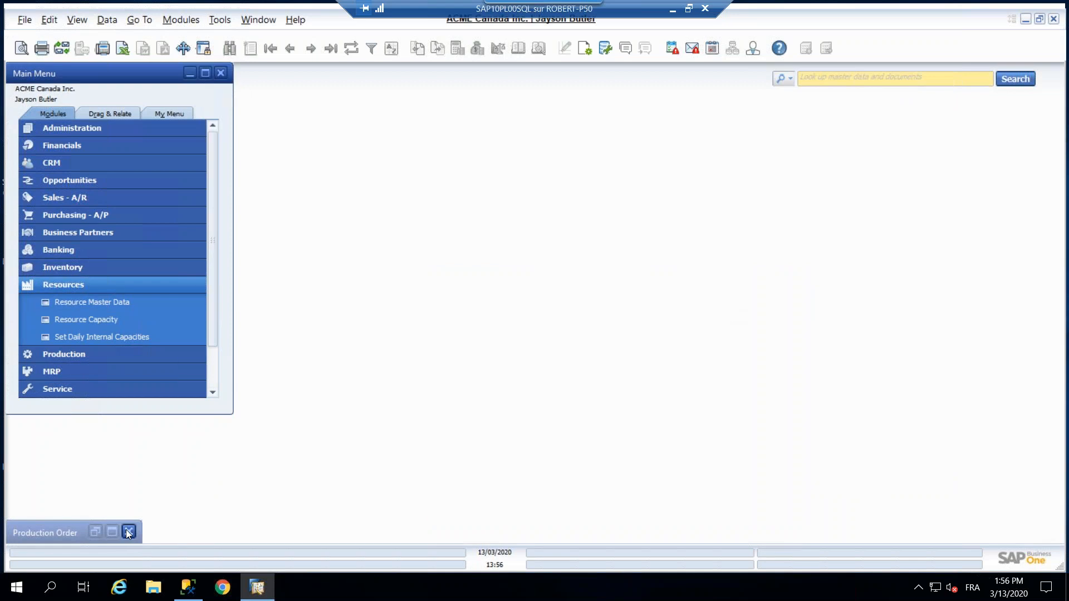
click(128, 533)
click(93, 284)
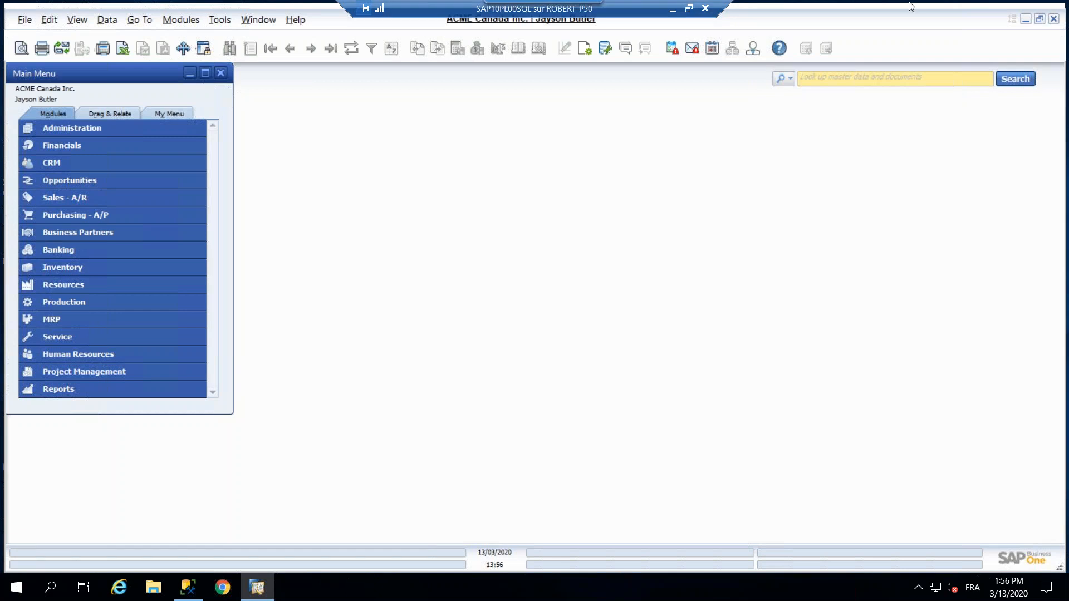
click(248, 591)
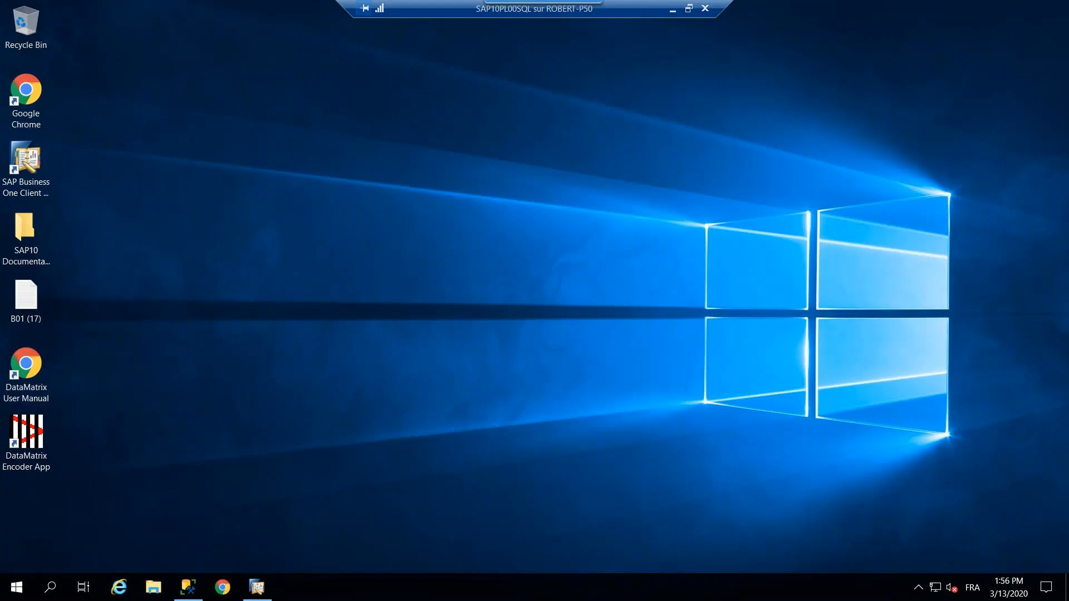
click(672, 9)
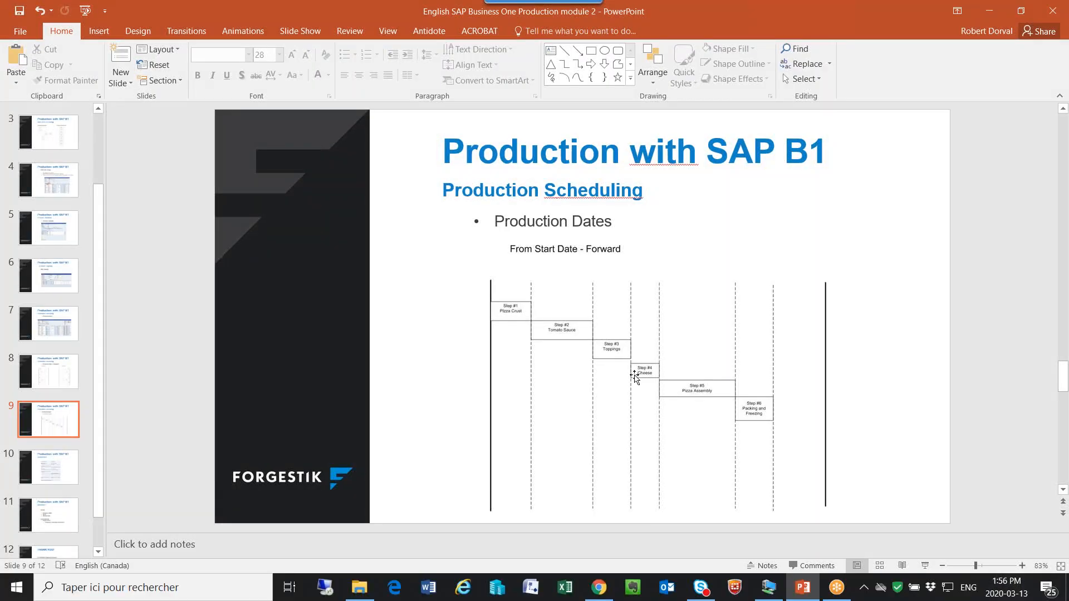